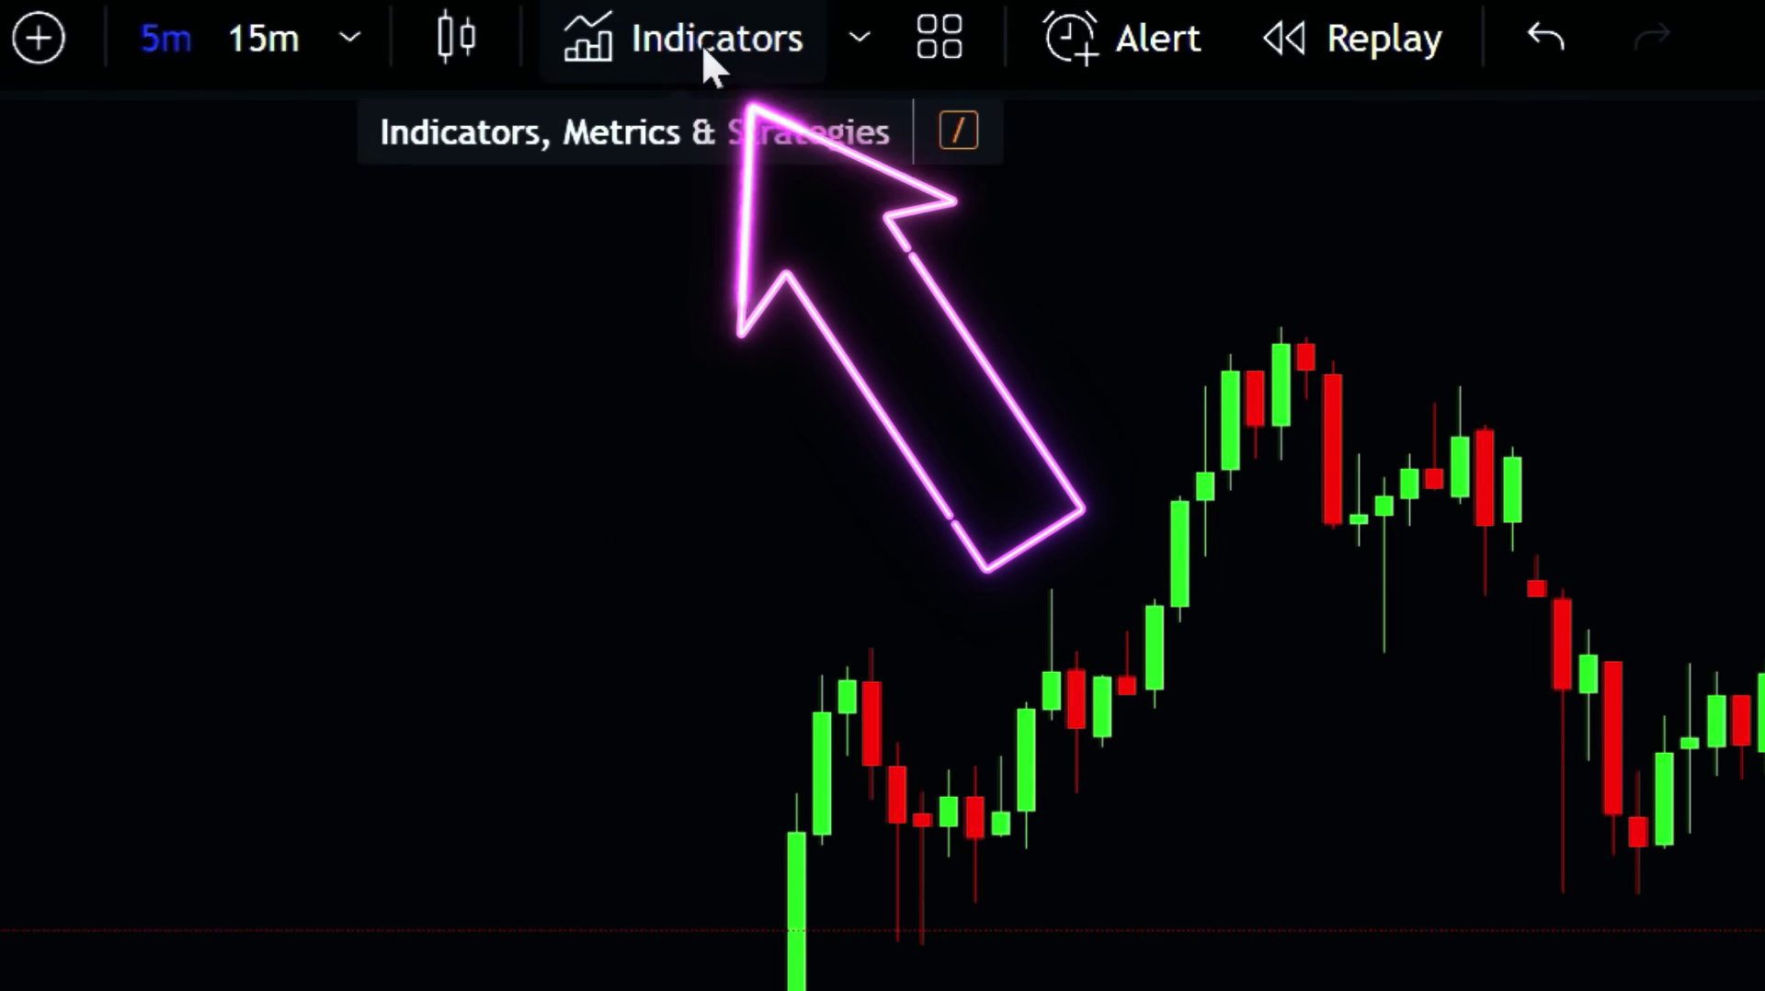
Step: Search the indicator library for 'HISTOGRAM ATR-SMA(ATR)'
click(702, 42)
text(HISTOGRAM ATR-SMA)
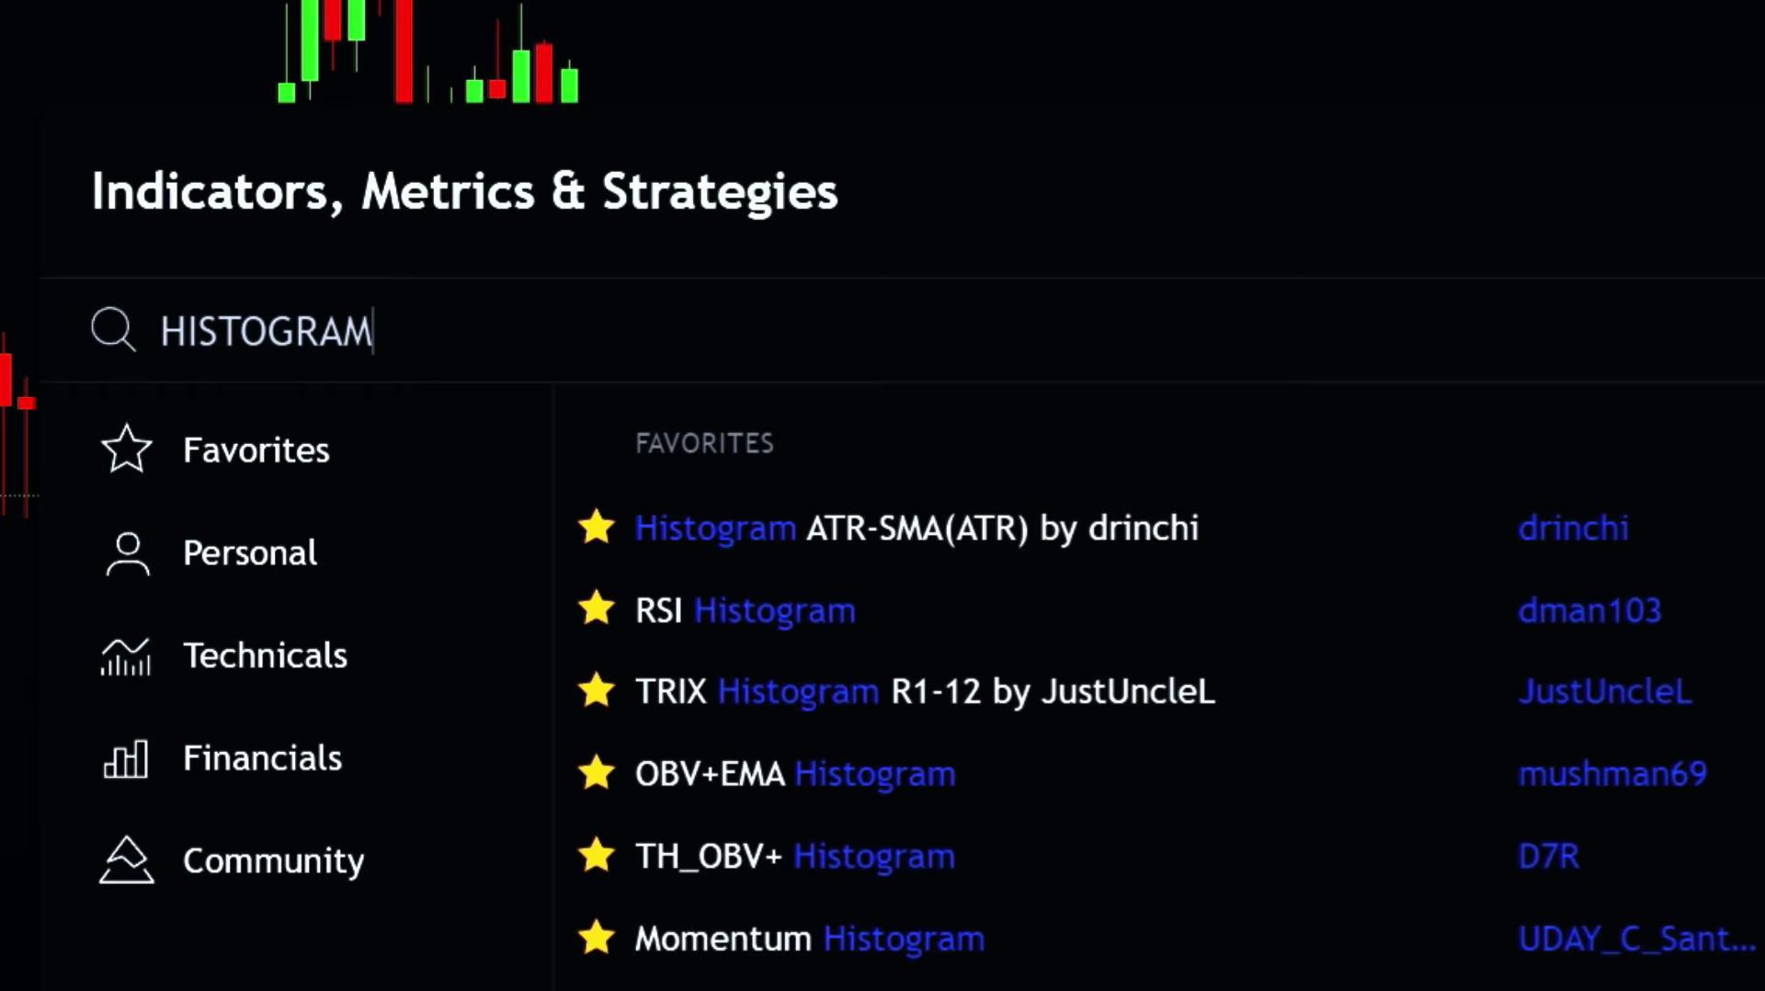
text((ATR)
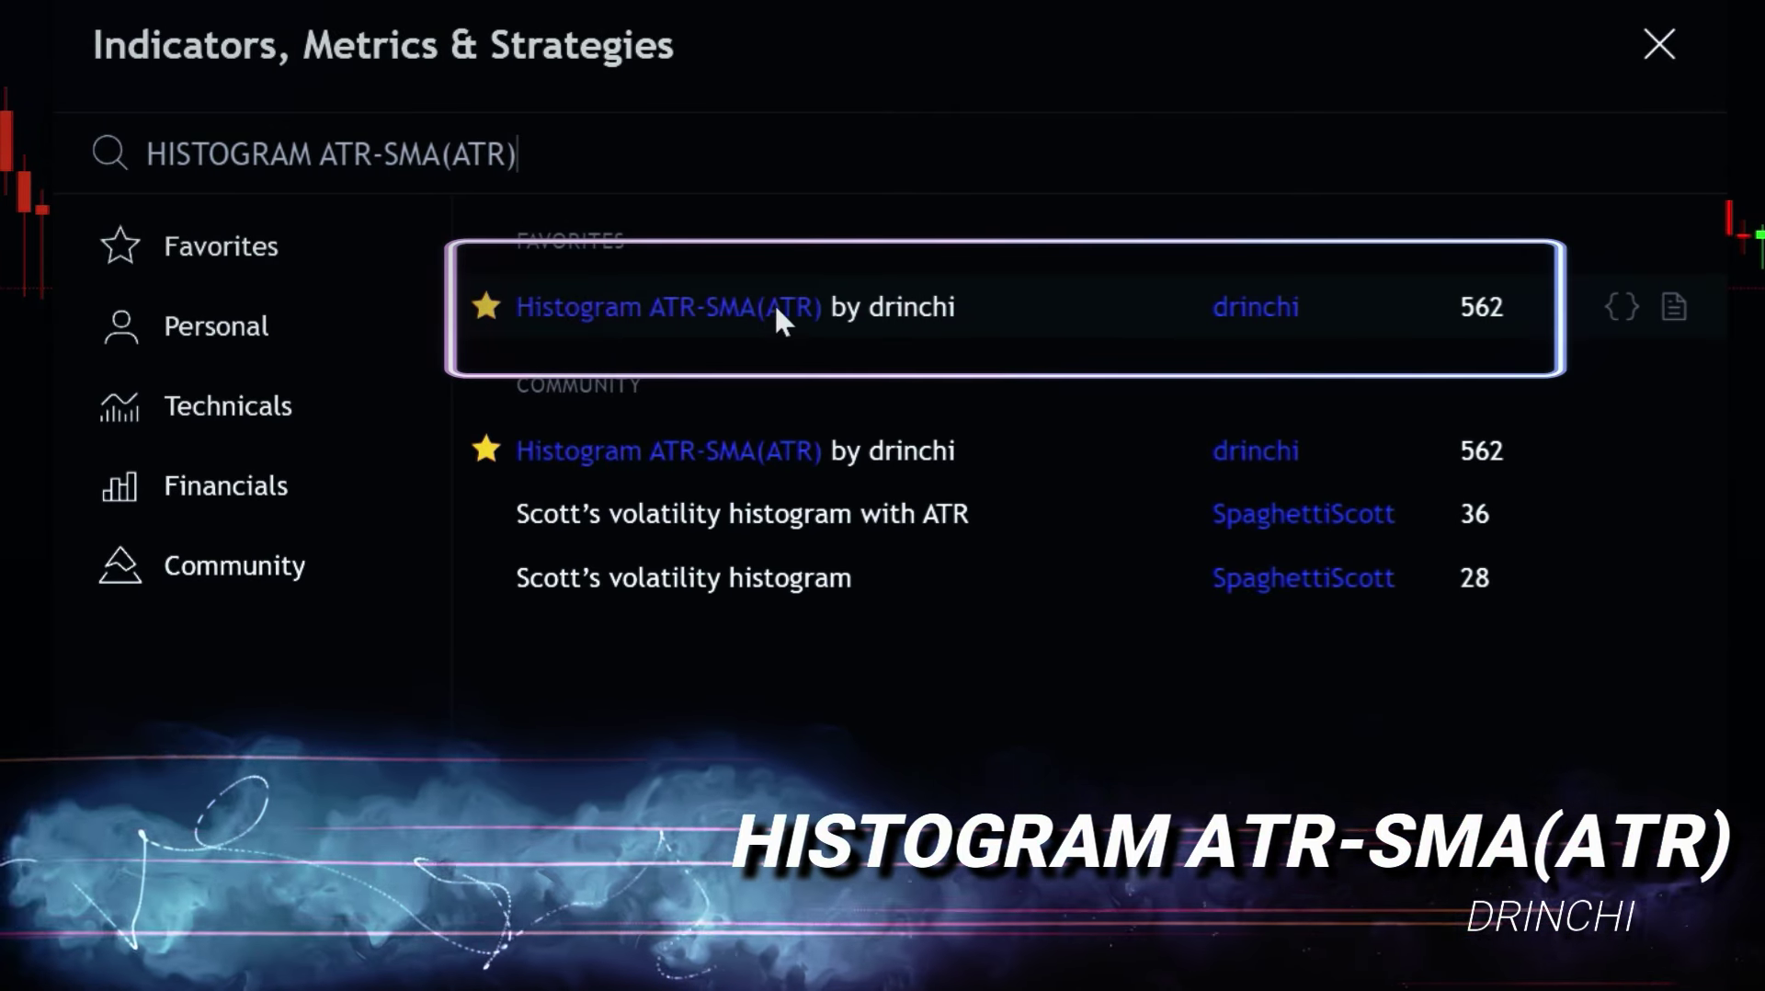
Step: Add the Histogram ATR-SMA(ATR) script, labelled ATR Hist, to the XAUUSD chart
click(774, 299)
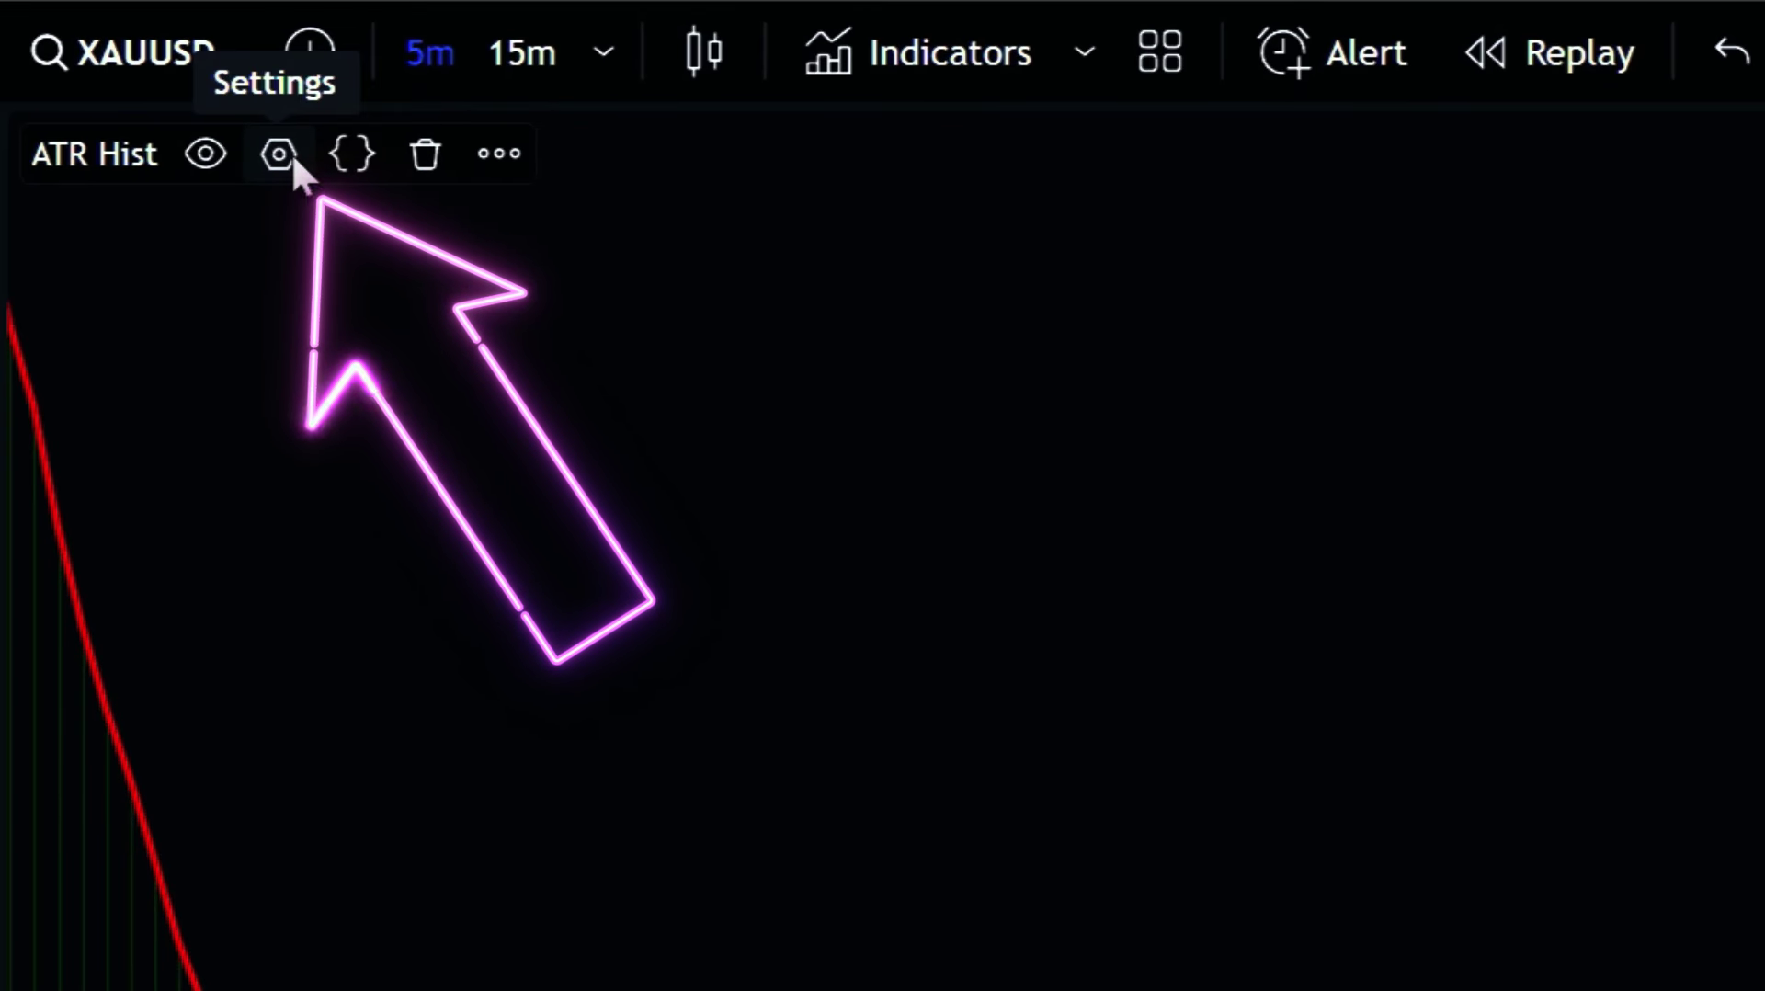
Step: In ATR Hist style settings, hide the ATR and MA lines and draw the histogram as columns
click(293, 165)
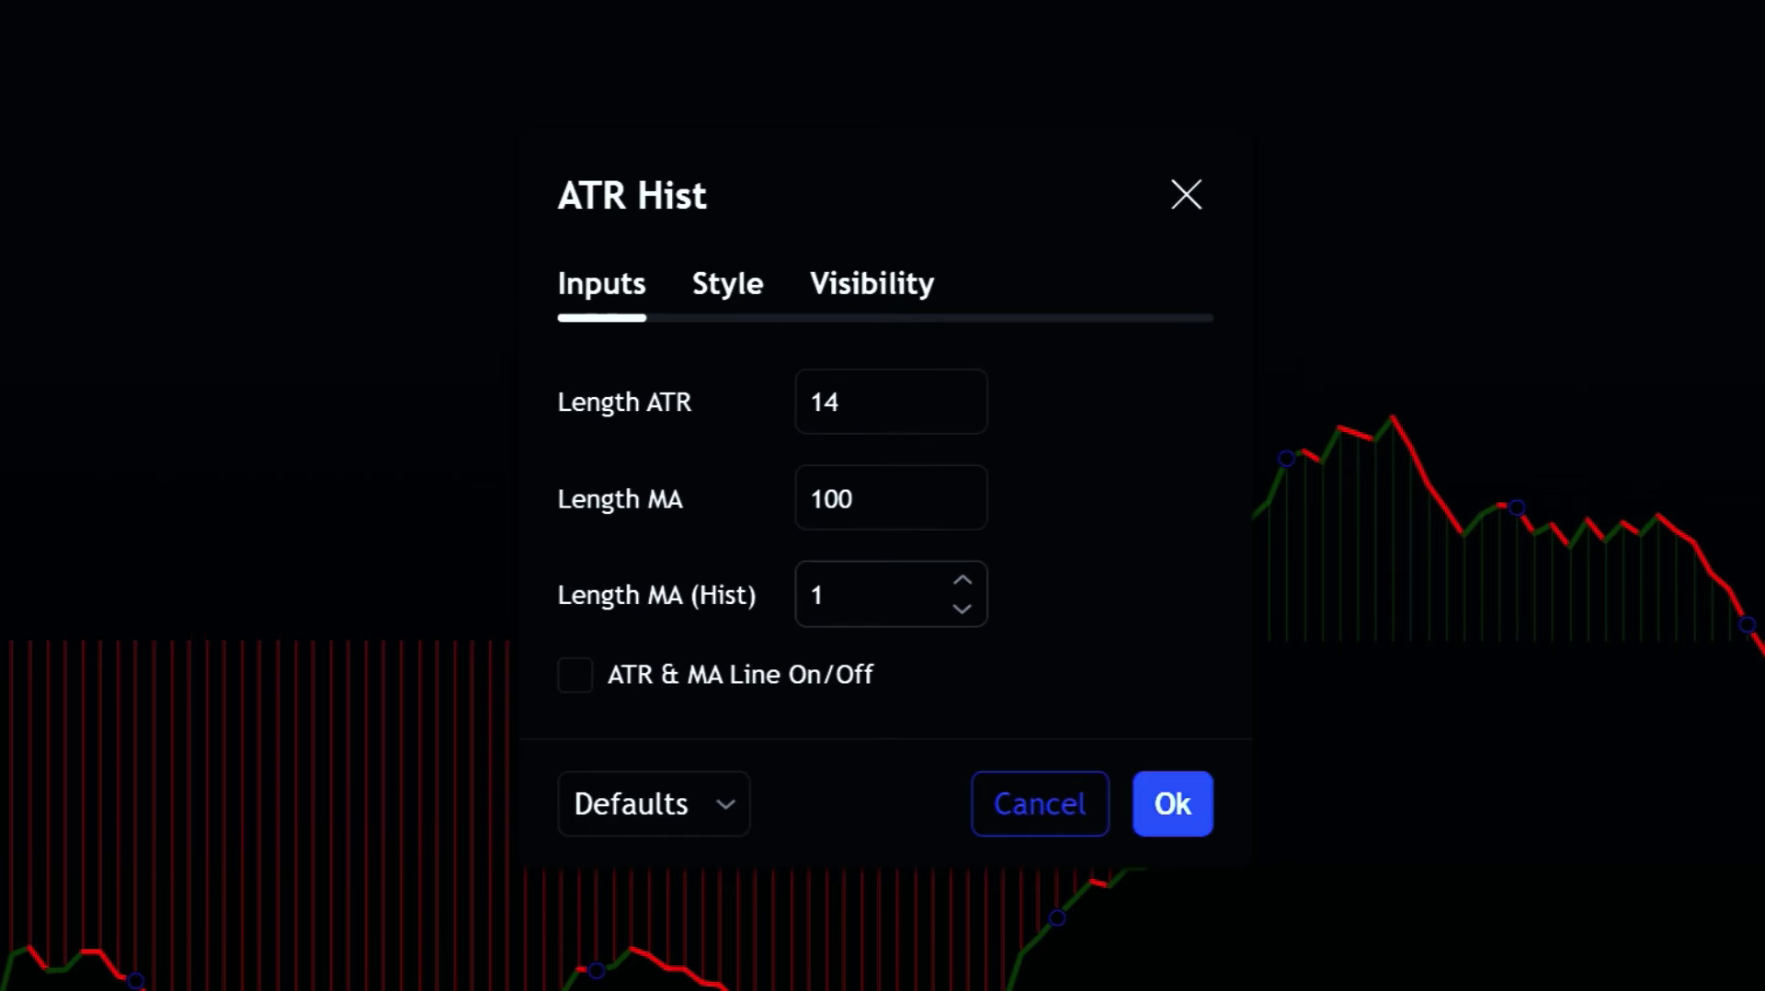
click(718, 294)
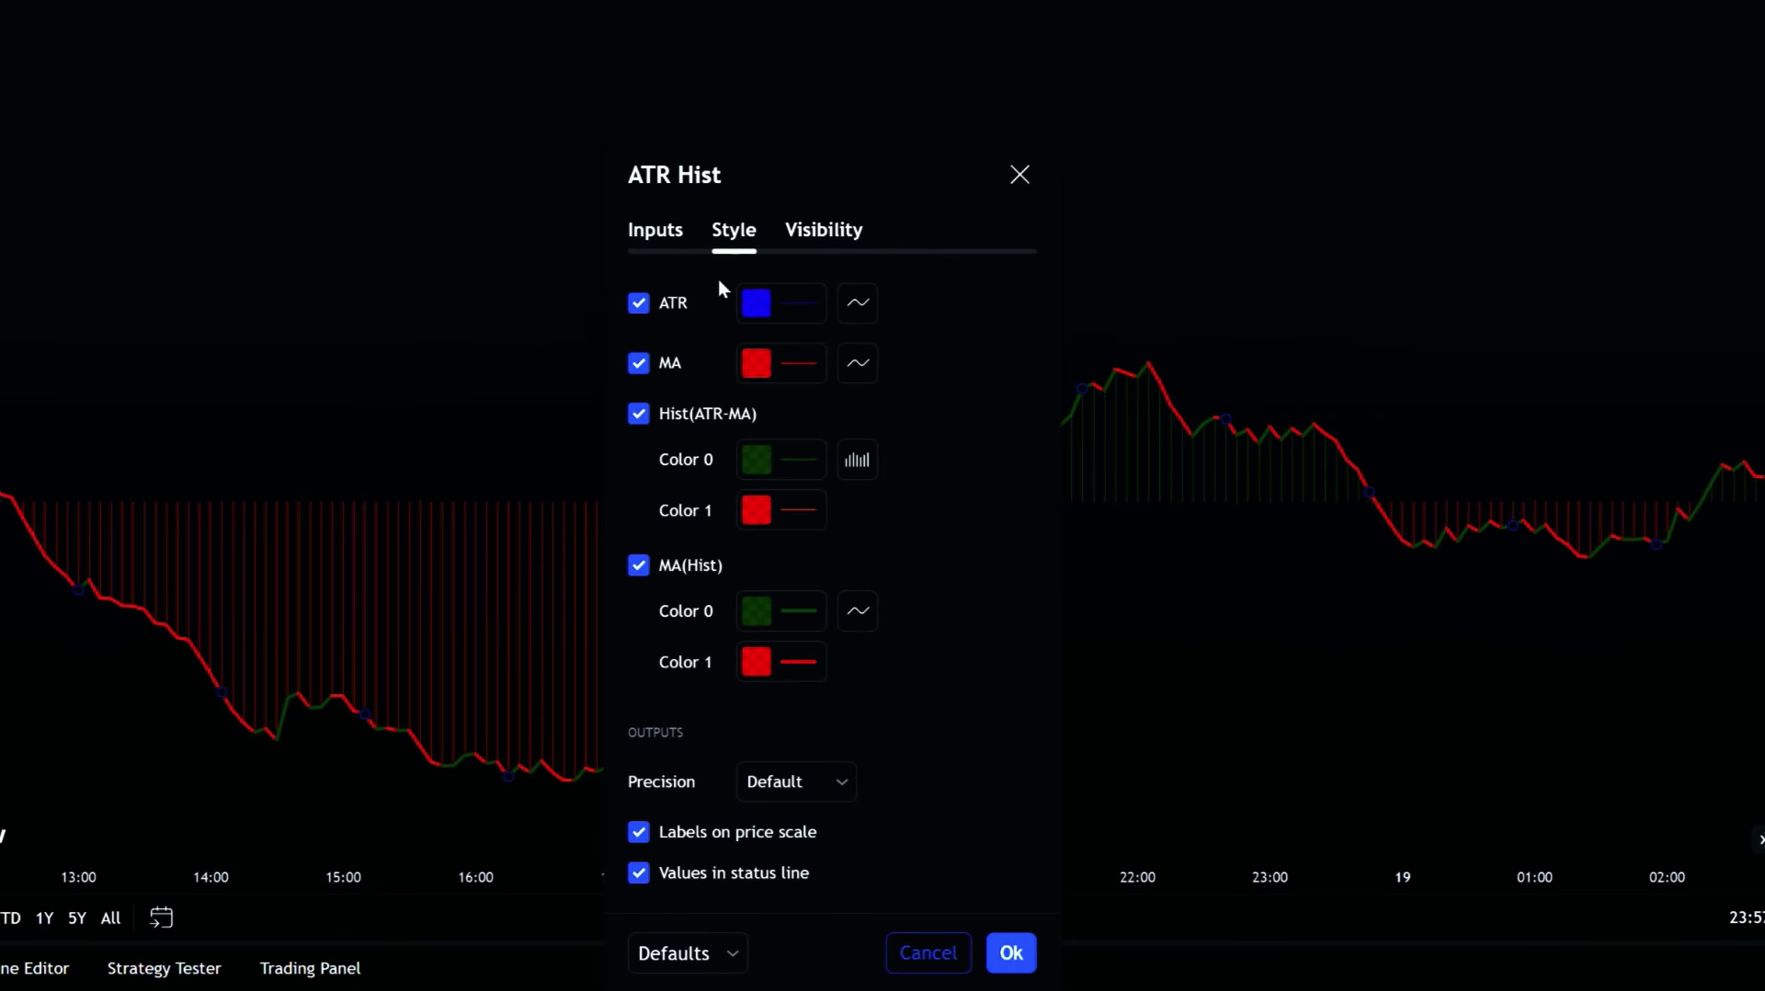
click(647, 298)
click(644, 364)
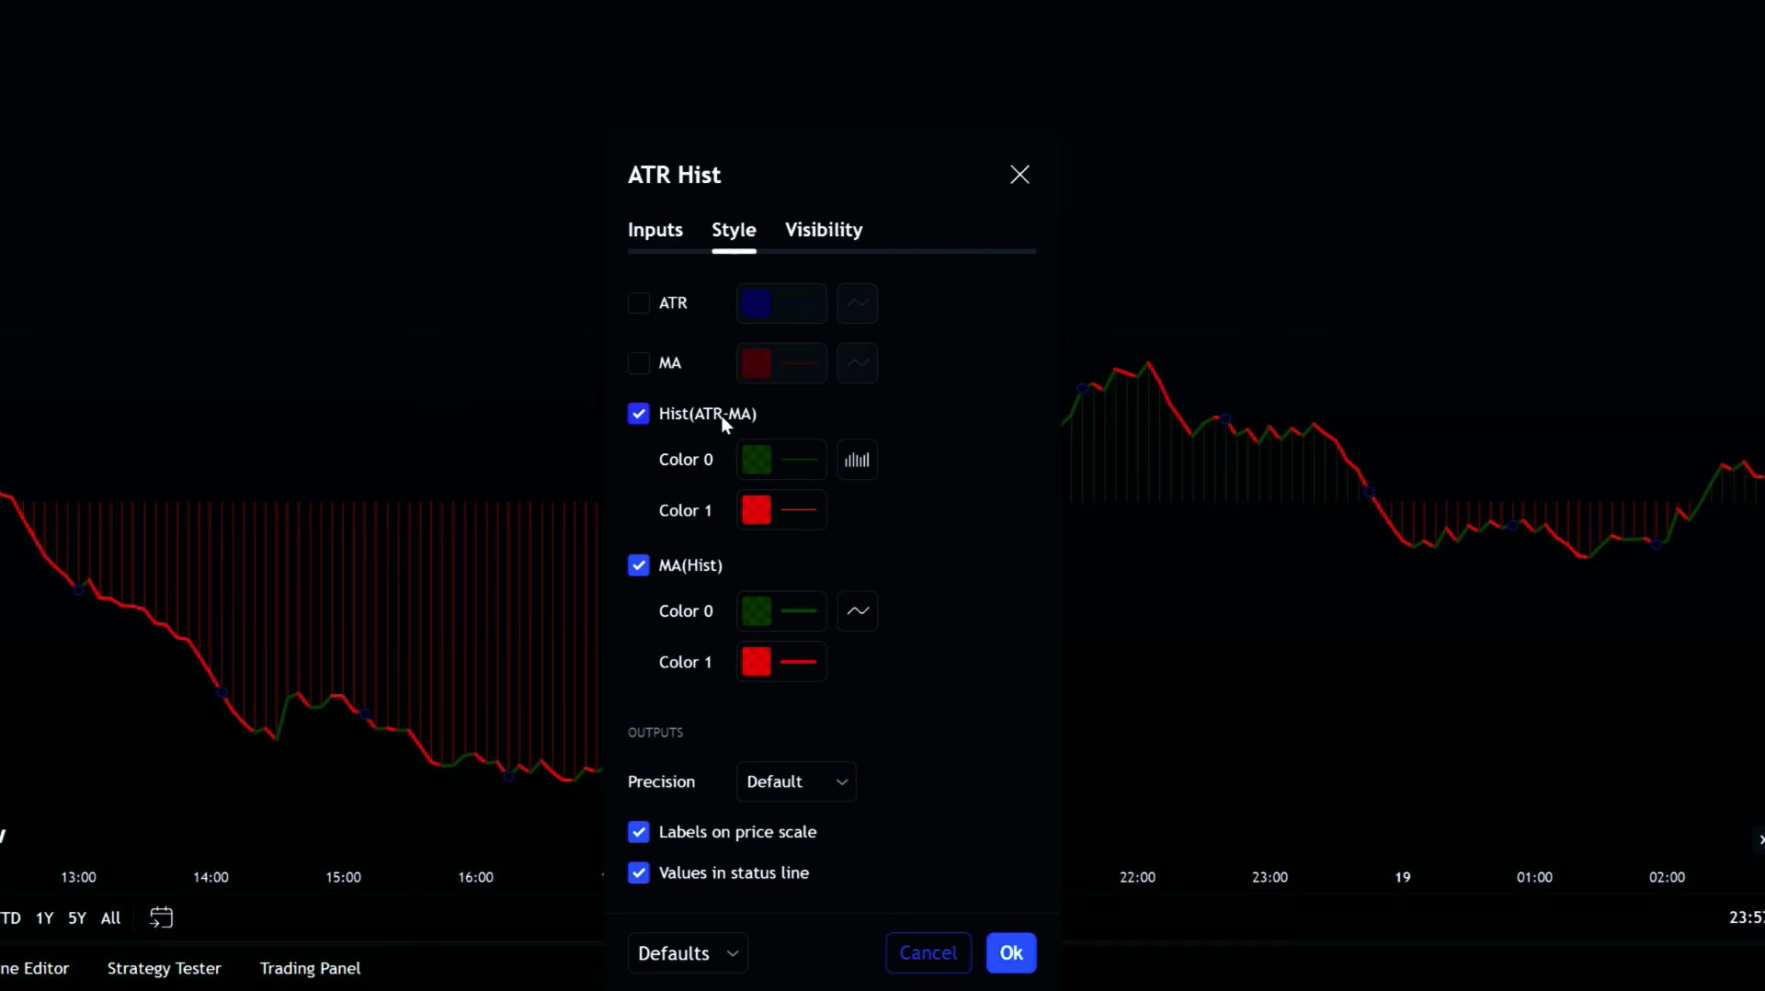
click(856, 459)
click(910, 915)
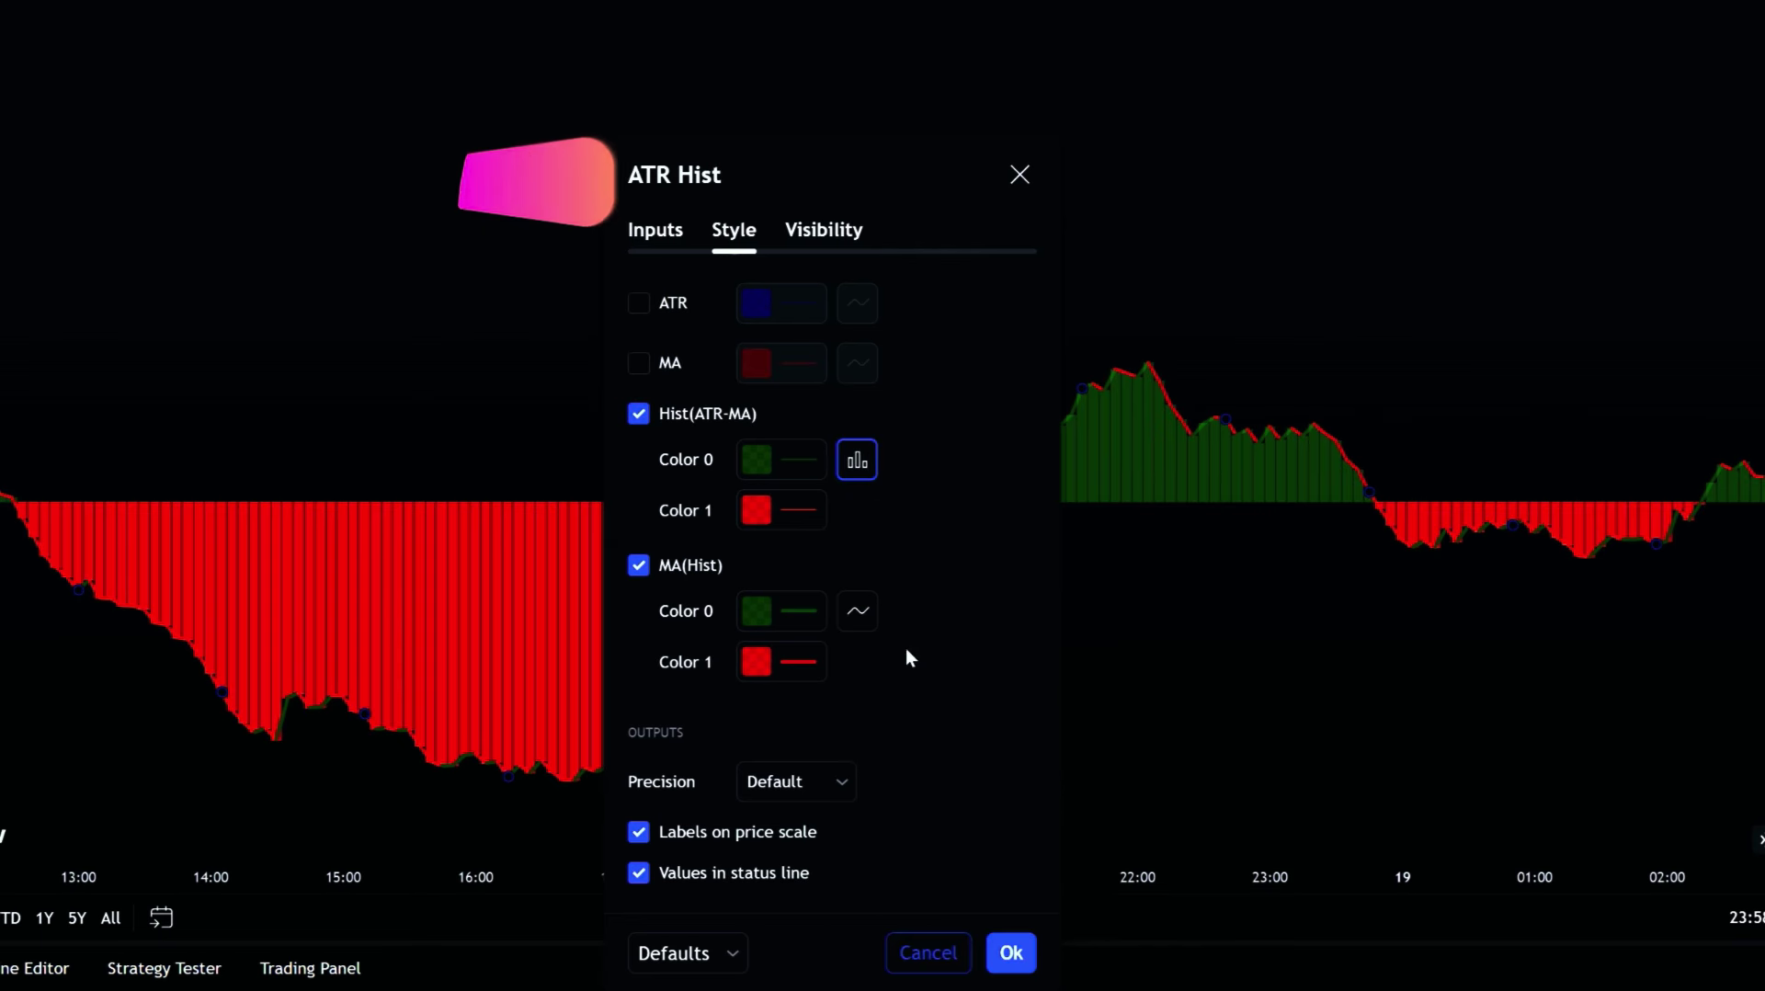
Step: Make histogram Color 0 bright green at 100% opacity, keep Color 1 red, and hide MA(Hist)
click(783, 460)
click(841, 535)
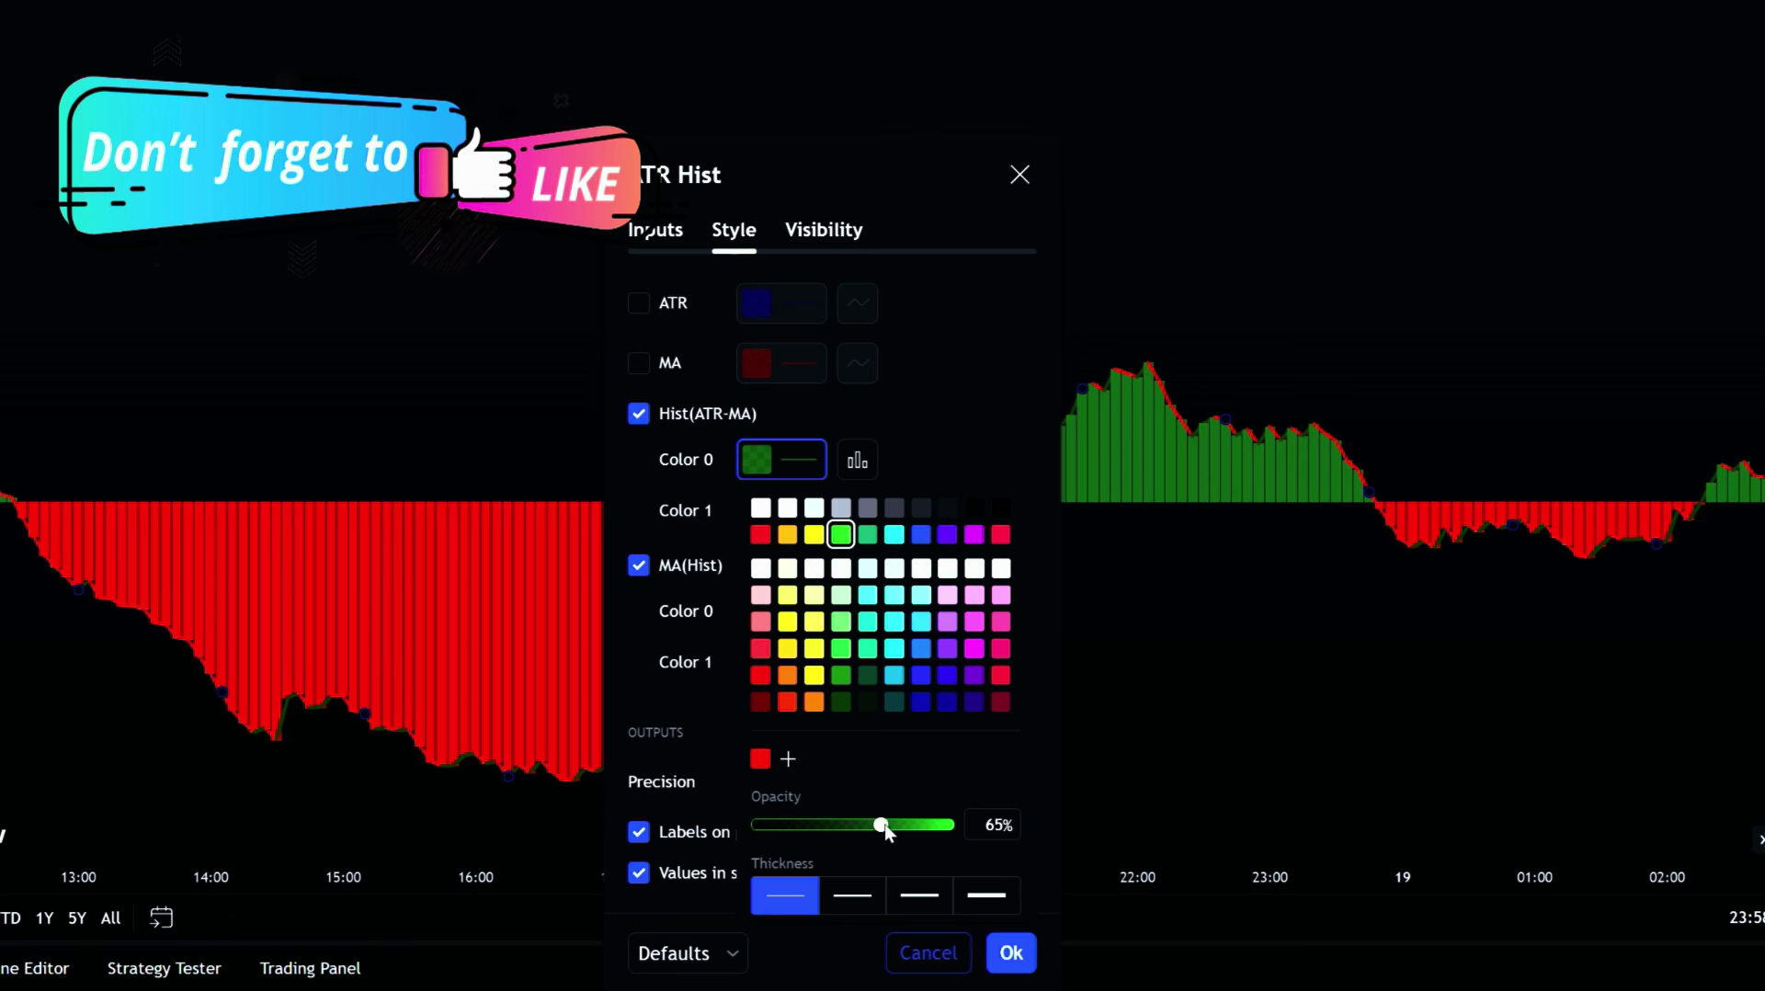
drag(884, 823, 947, 824)
click(985, 456)
click(797, 506)
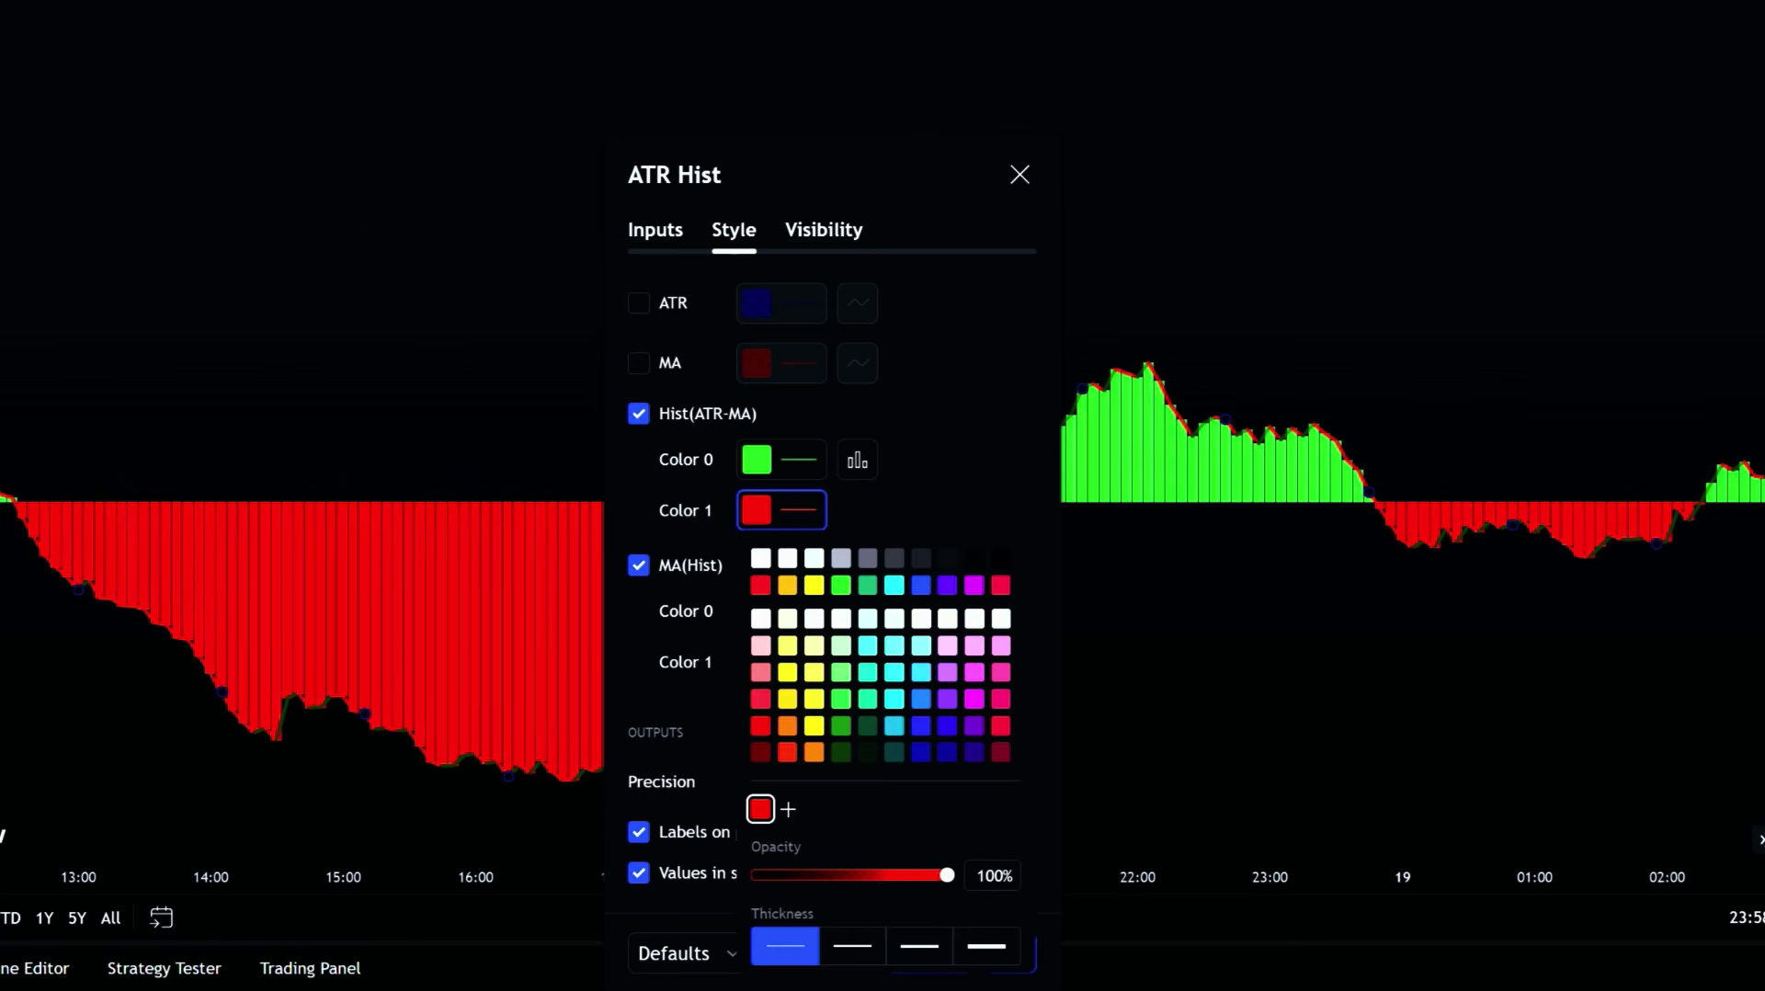
click(973, 480)
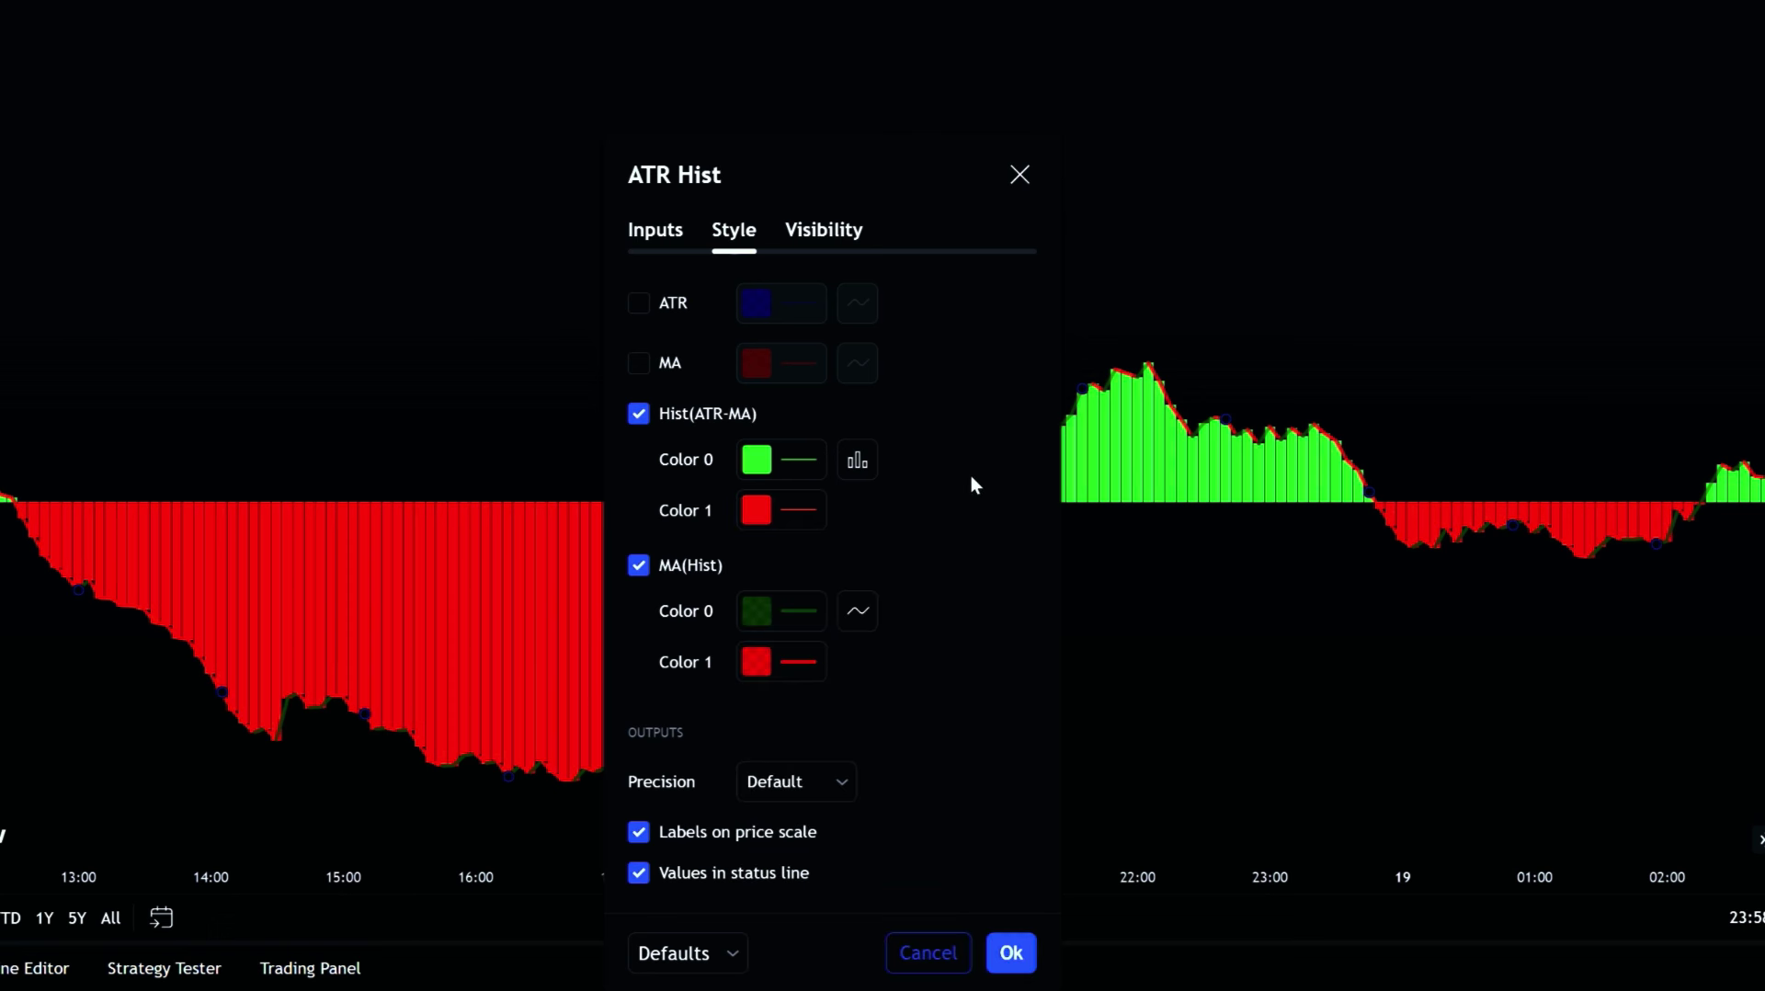
click(655, 564)
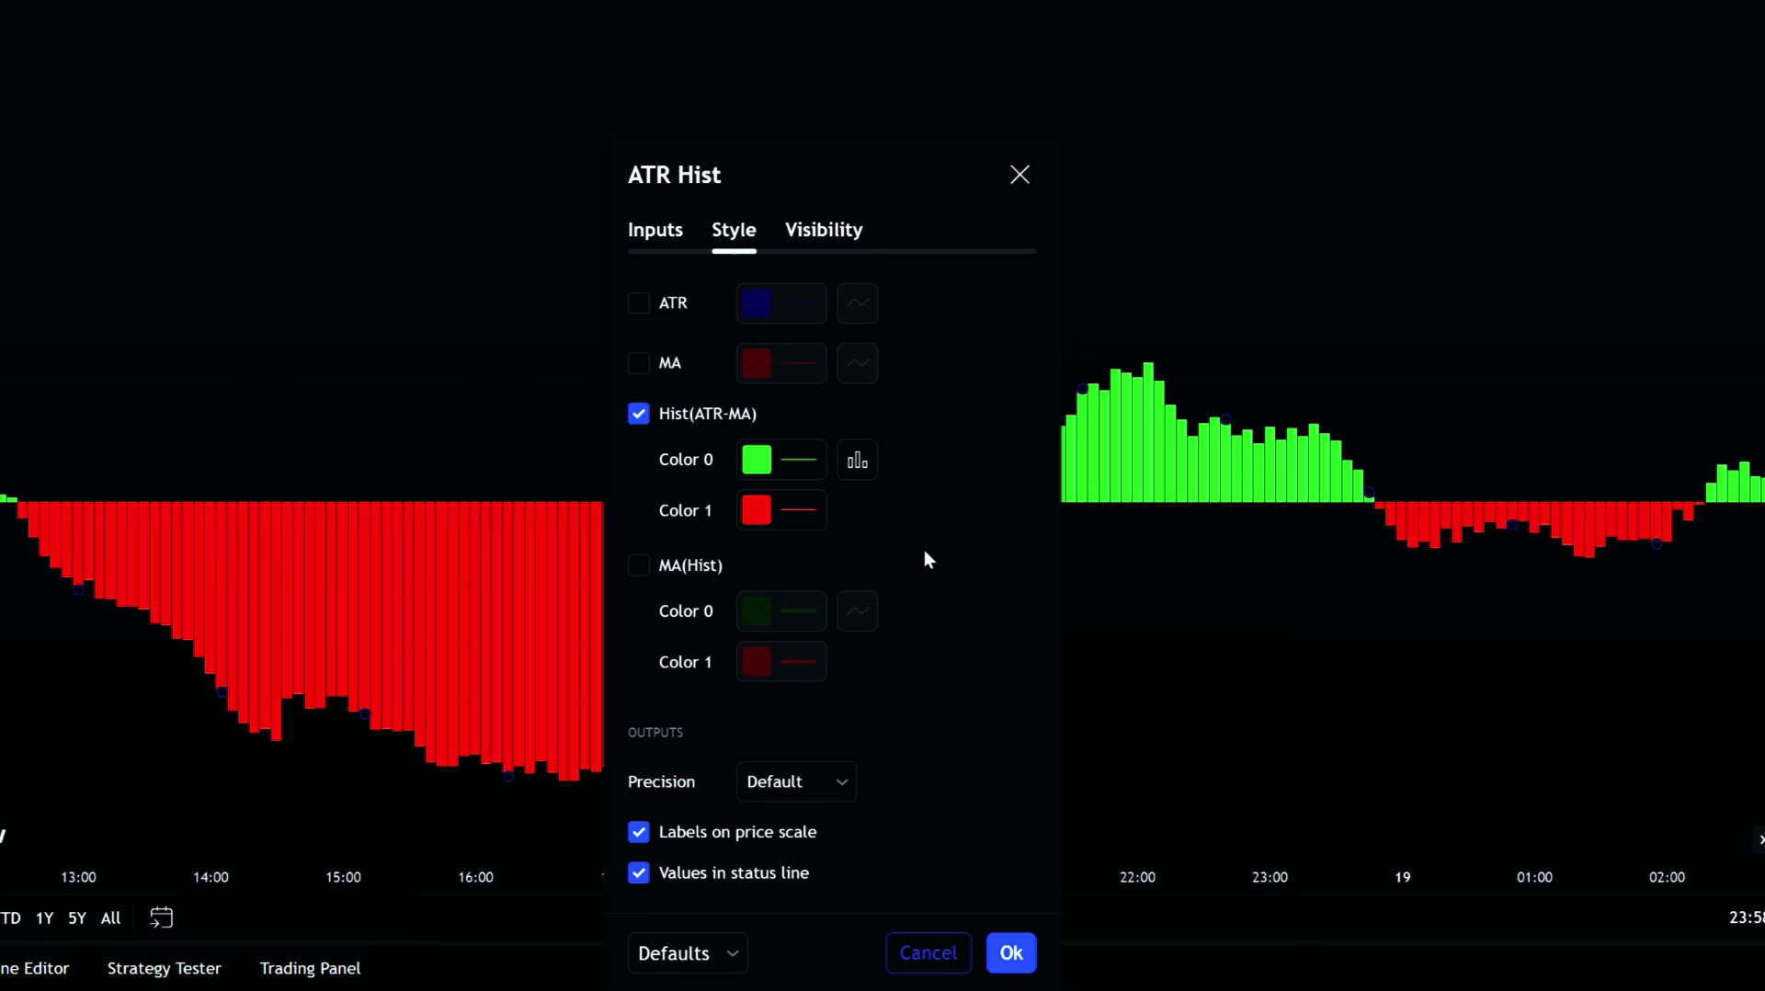
Step: Search for 'MA RIBBON R2' and add the MA Ribbon R2 indicator to the chart
click(669, 231)
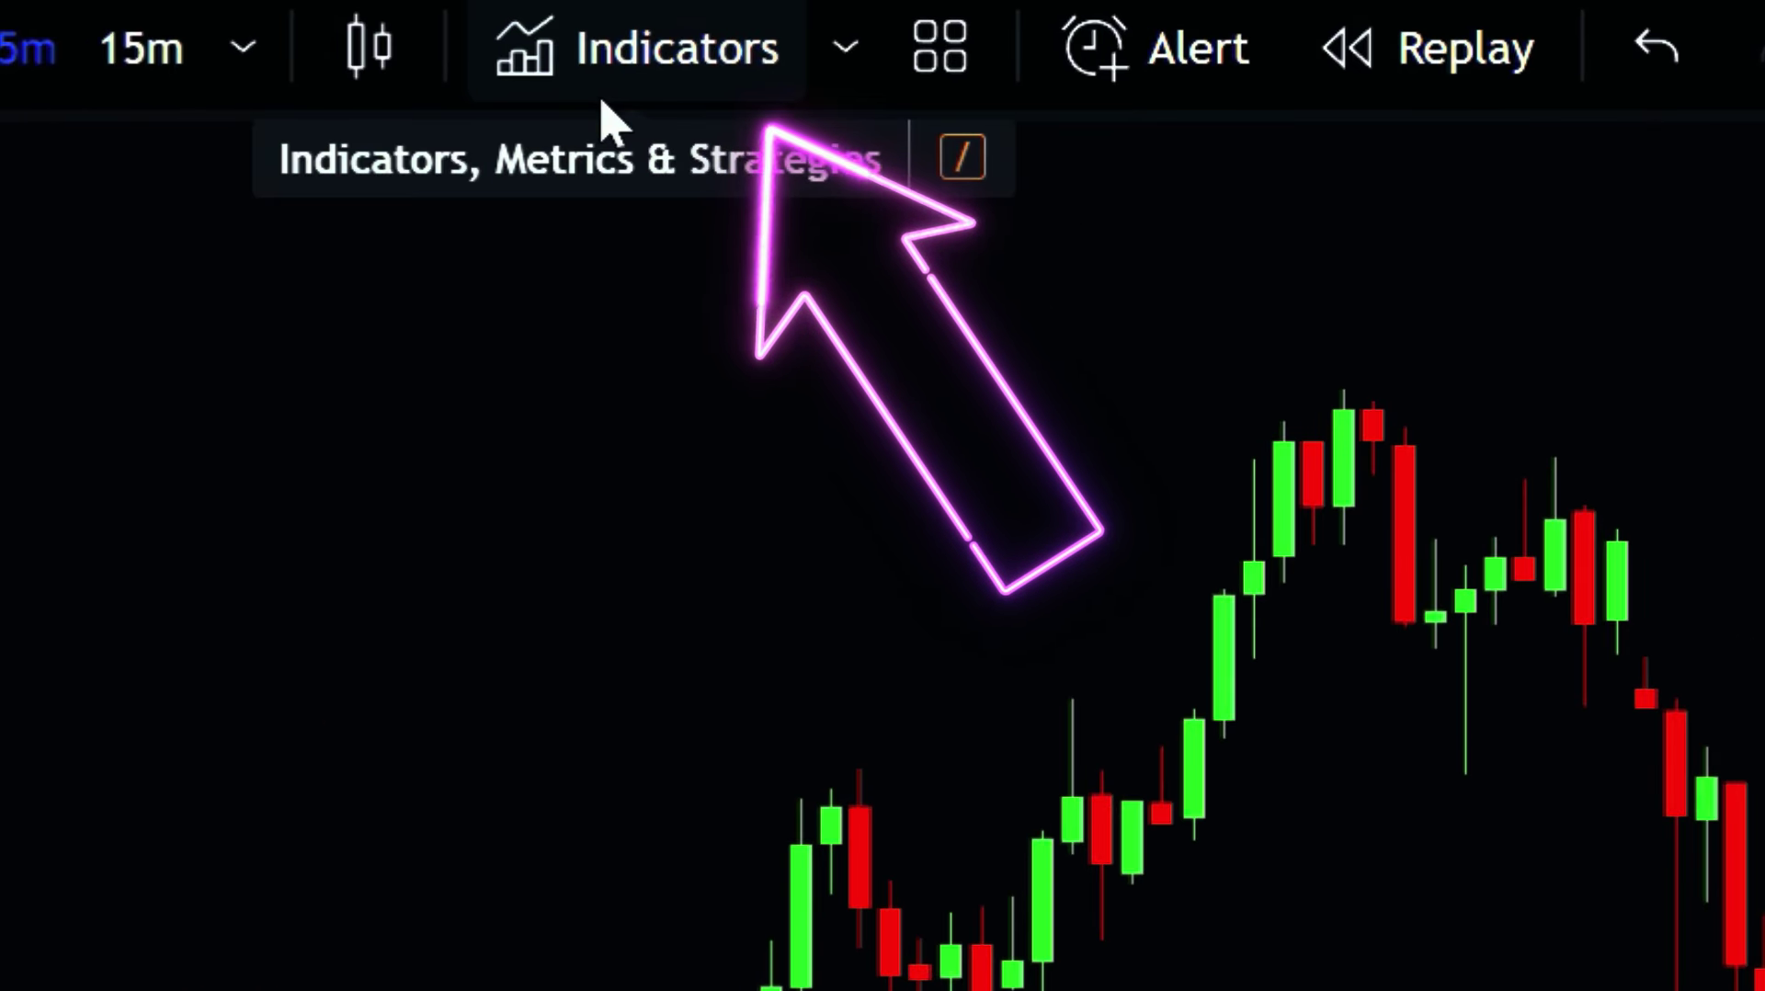
click(603, 96)
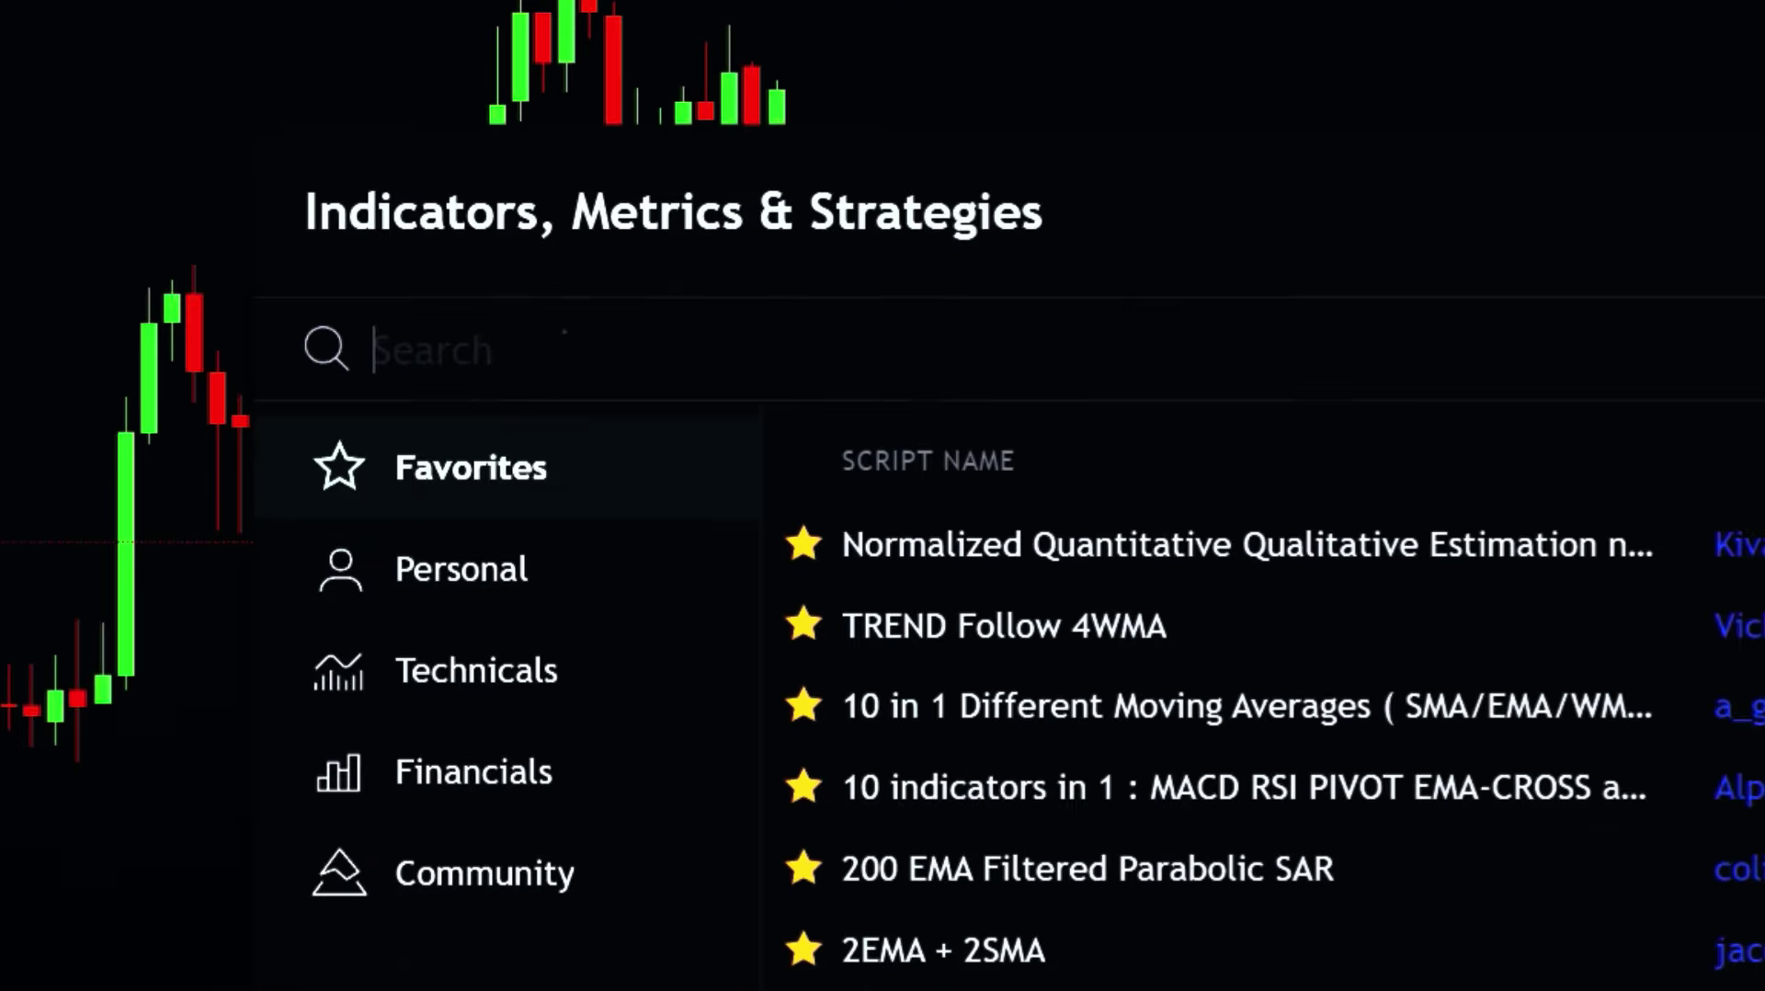
text(MA RIBBON)
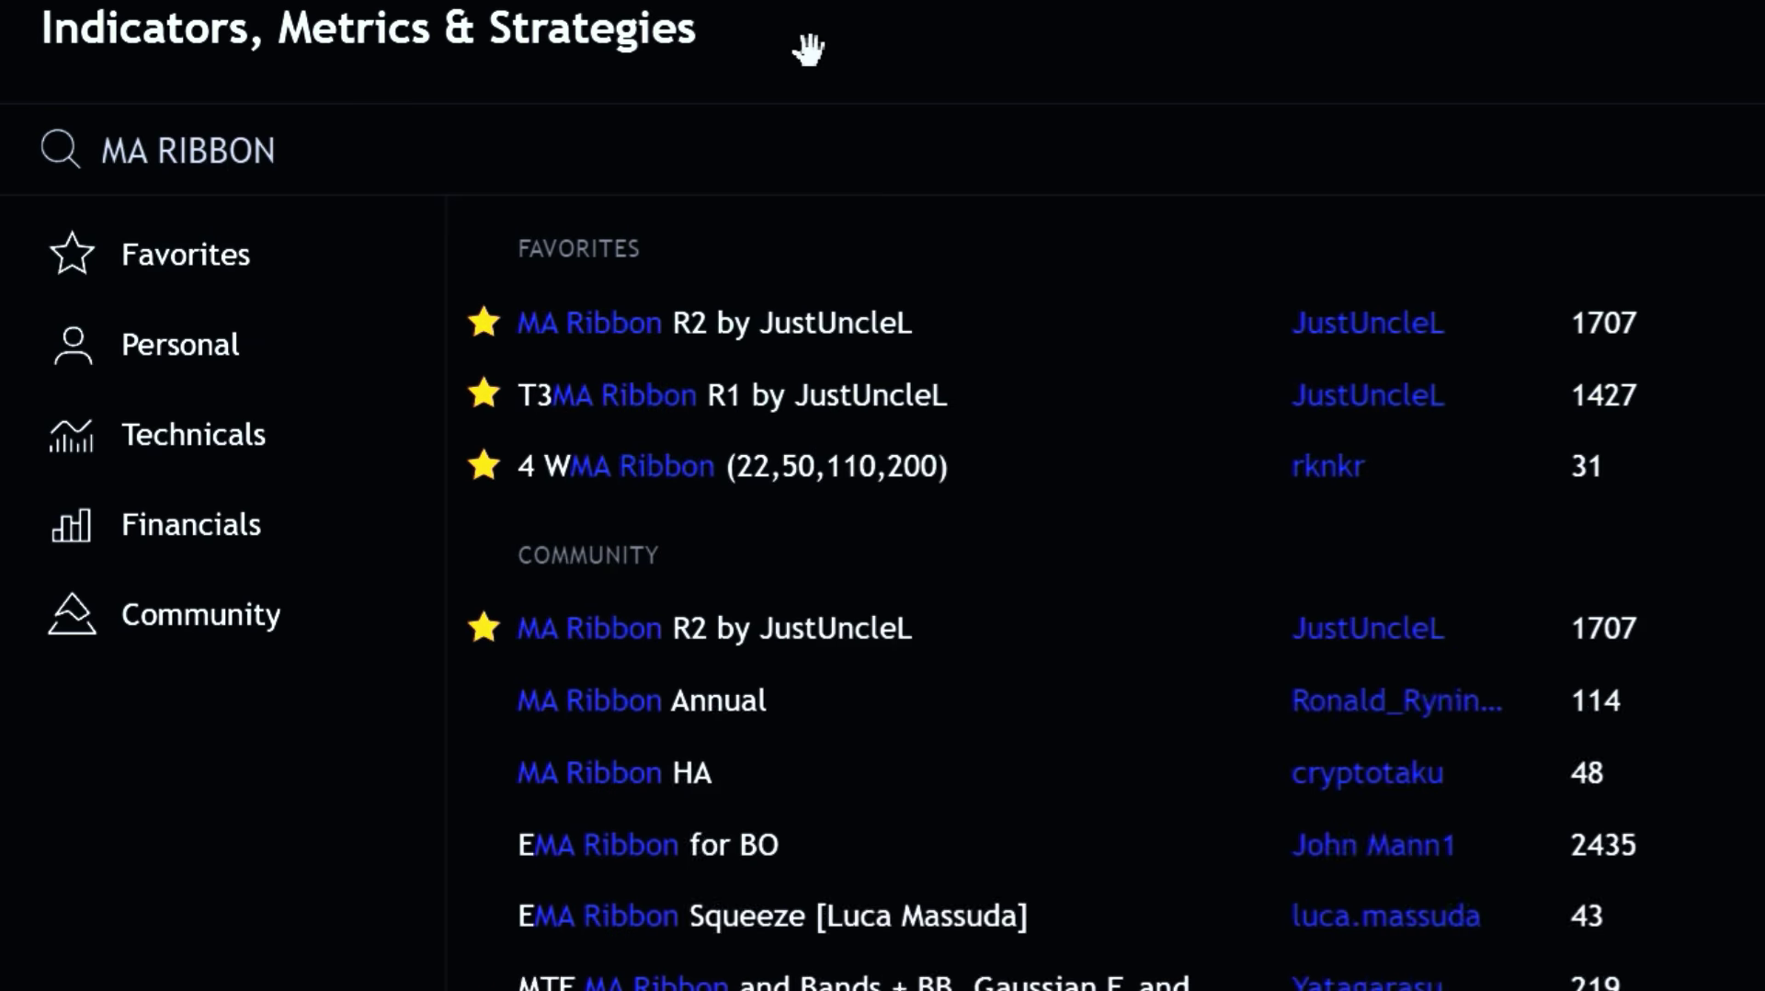
text( R2 BY JUSTUNCLEL)
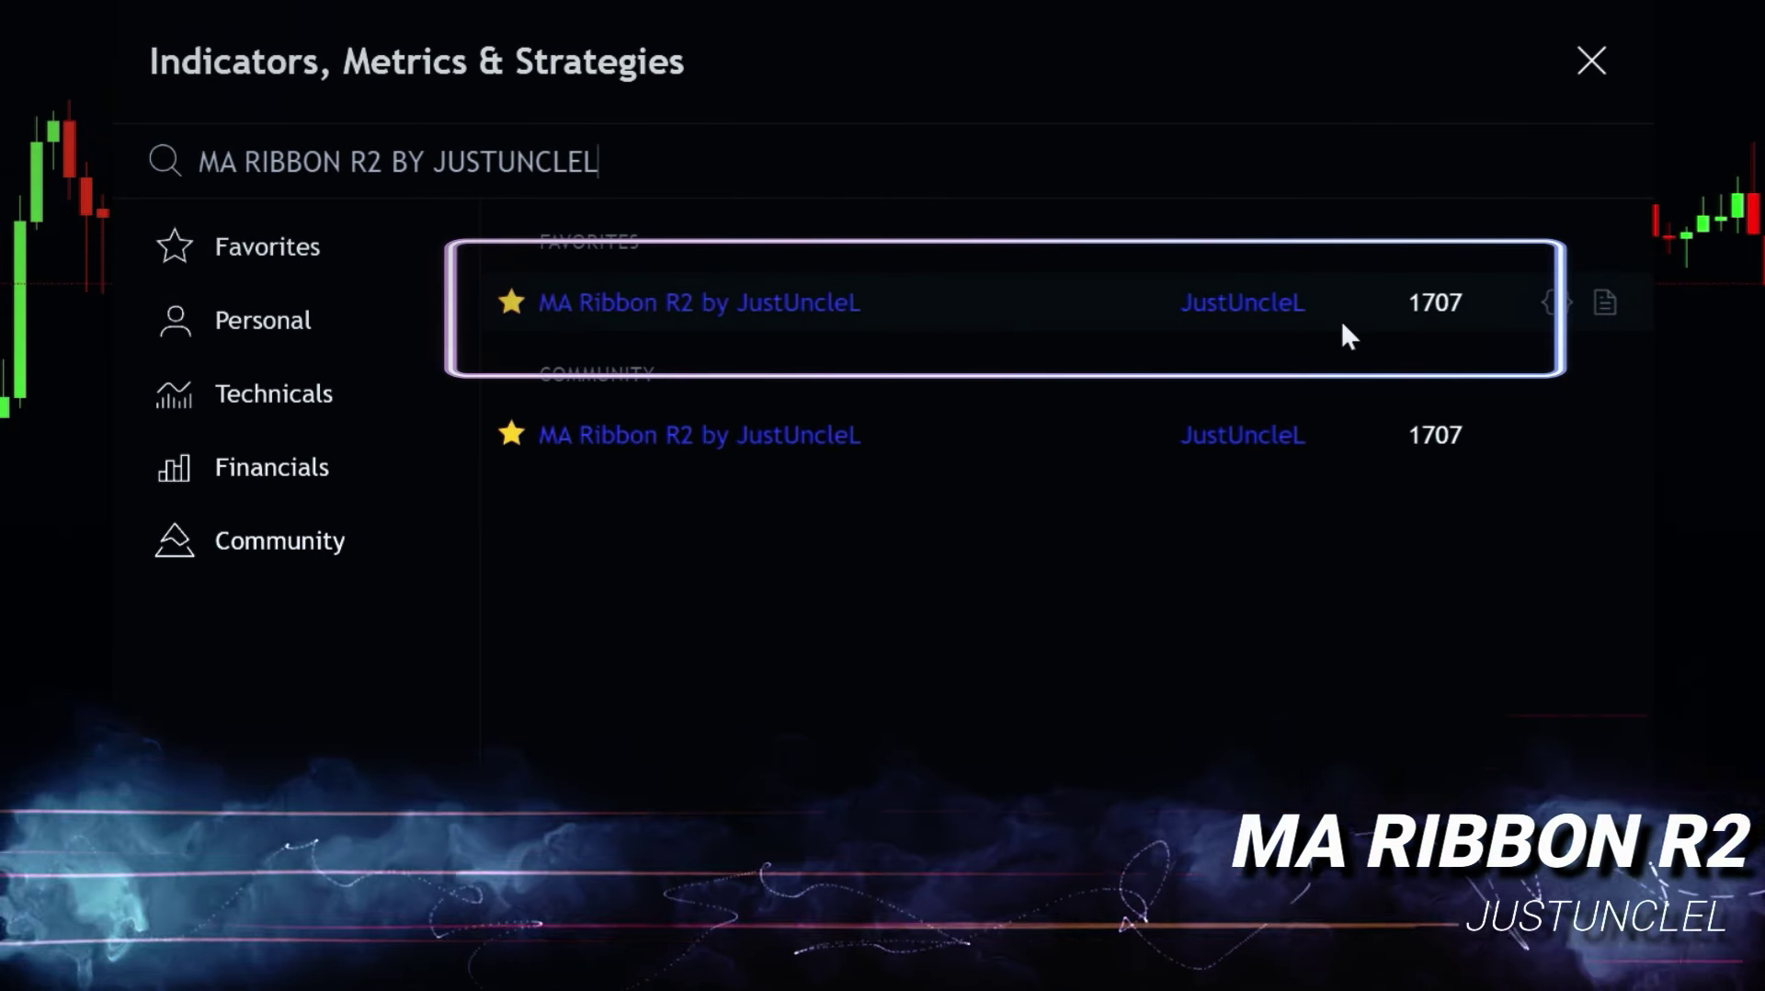
click(778, 308)
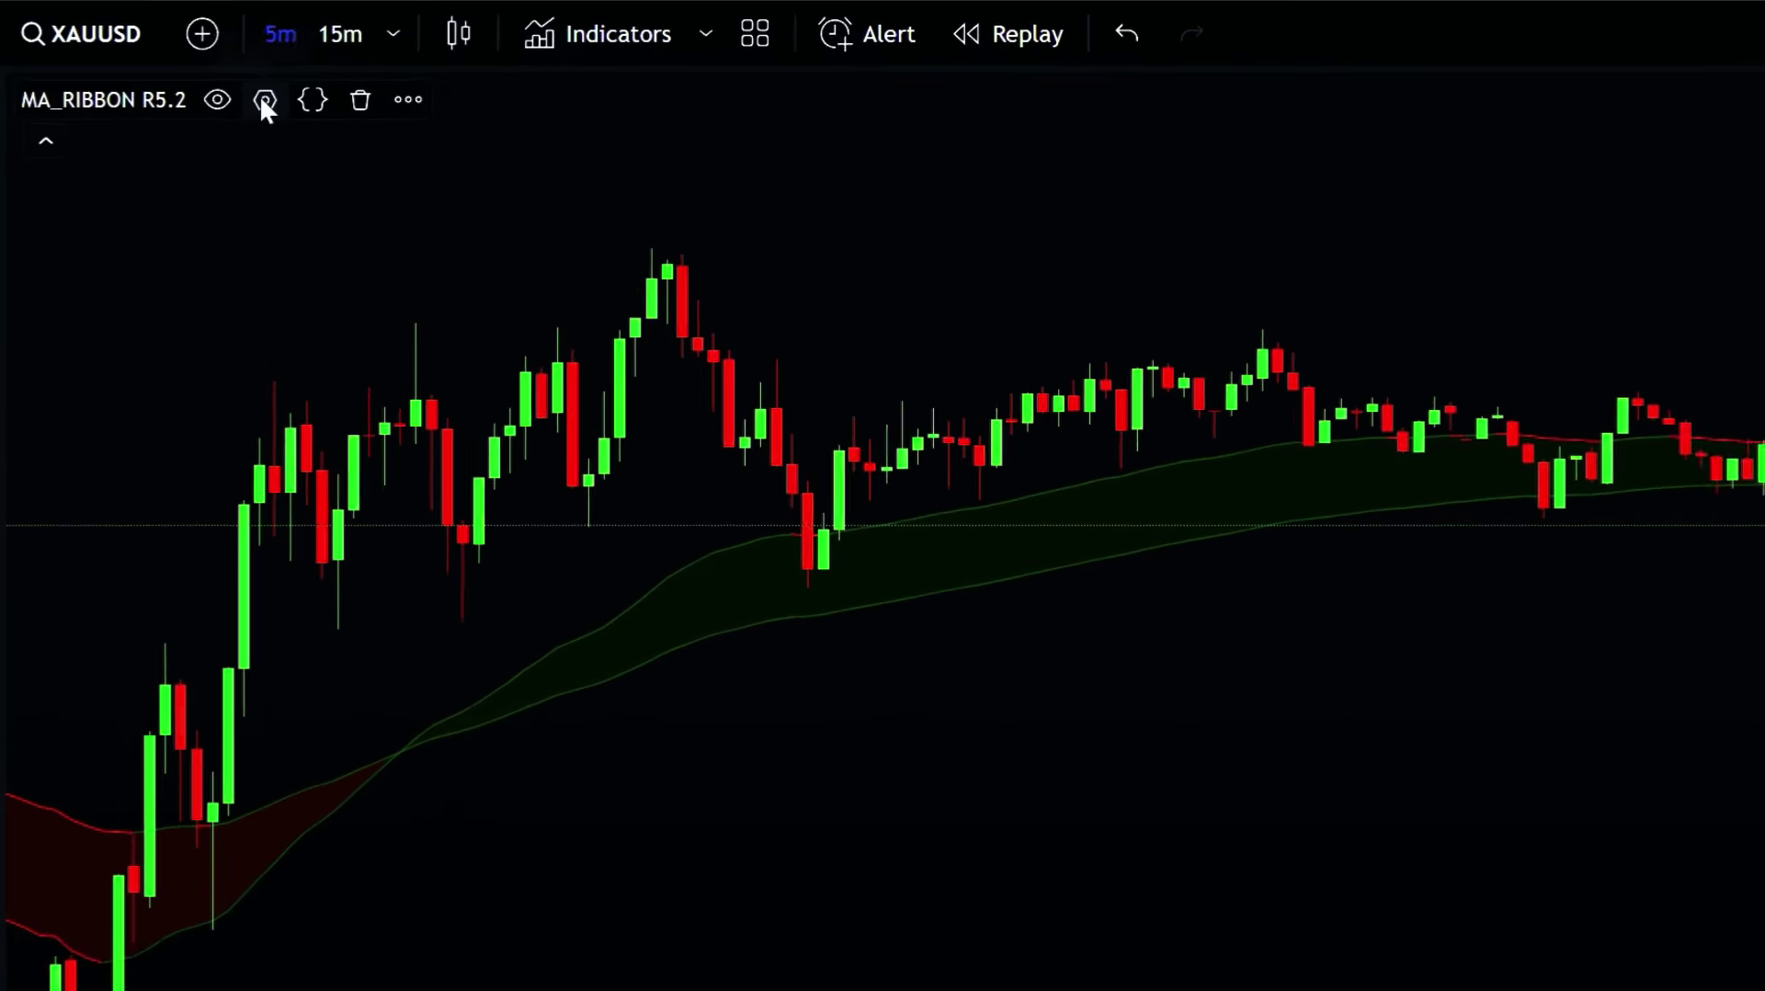
Step: Set MA_RIBBON anchor timeframe 15, Fast MA length 21 and Medium MA length 45
click(179, 69)
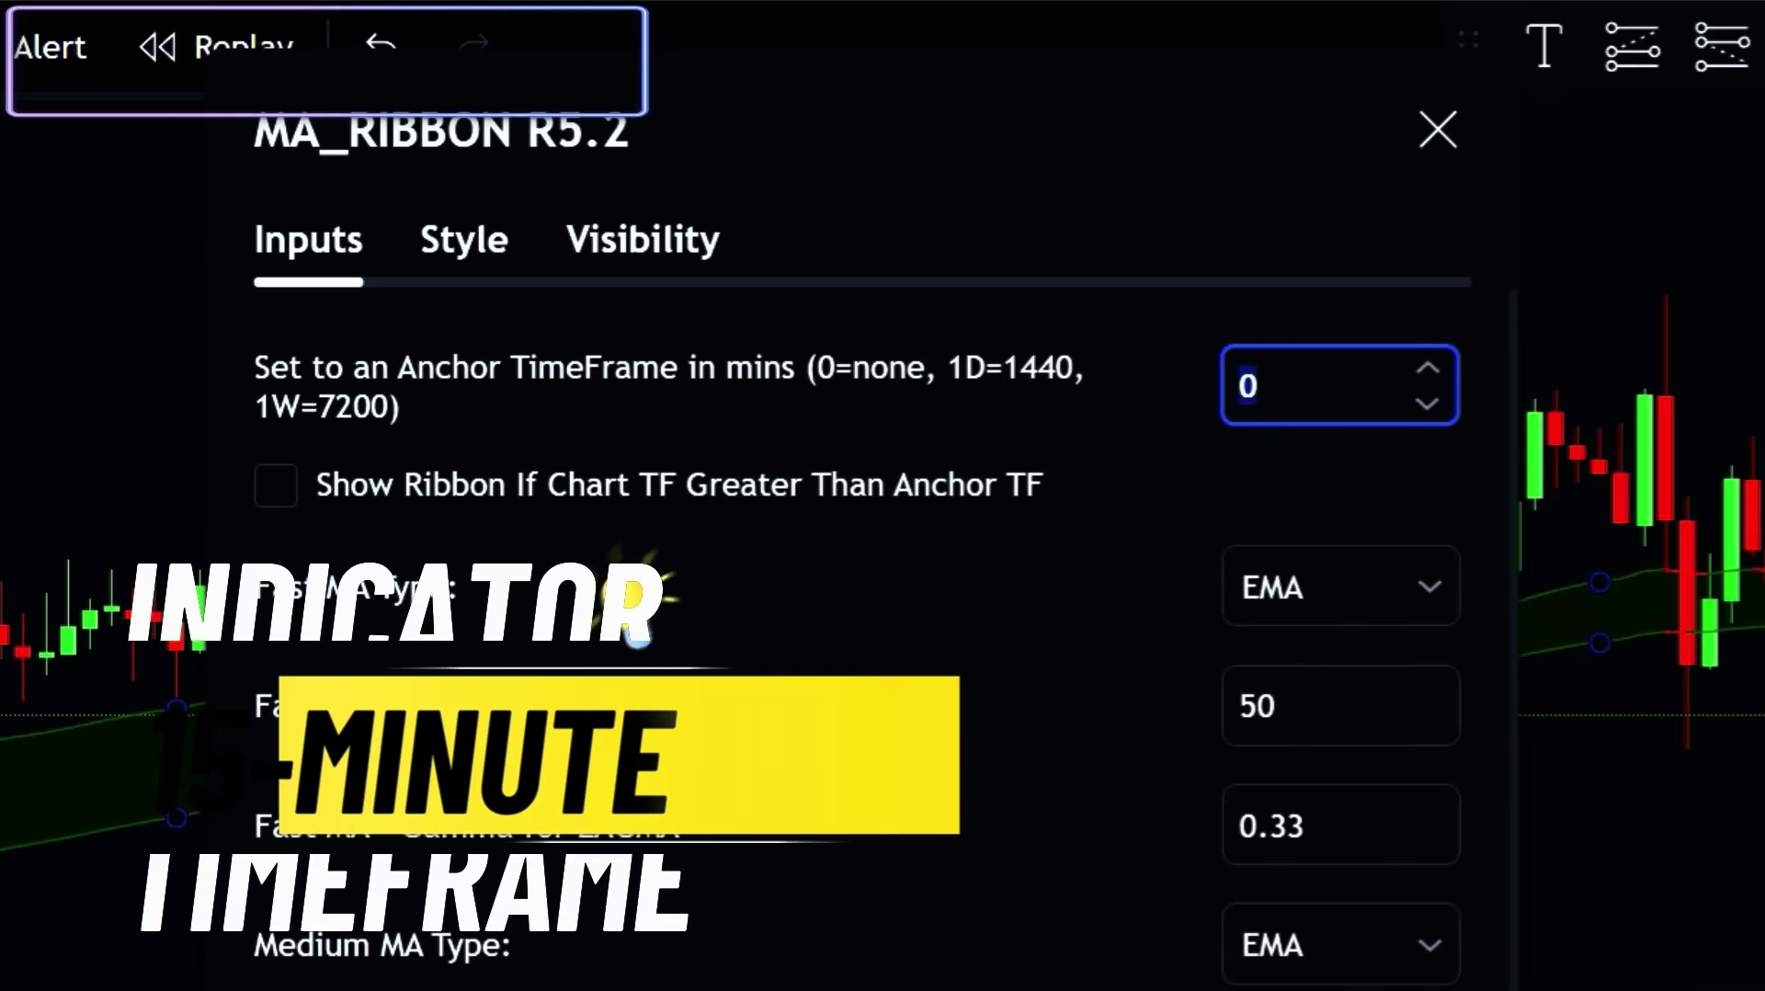
text(15)
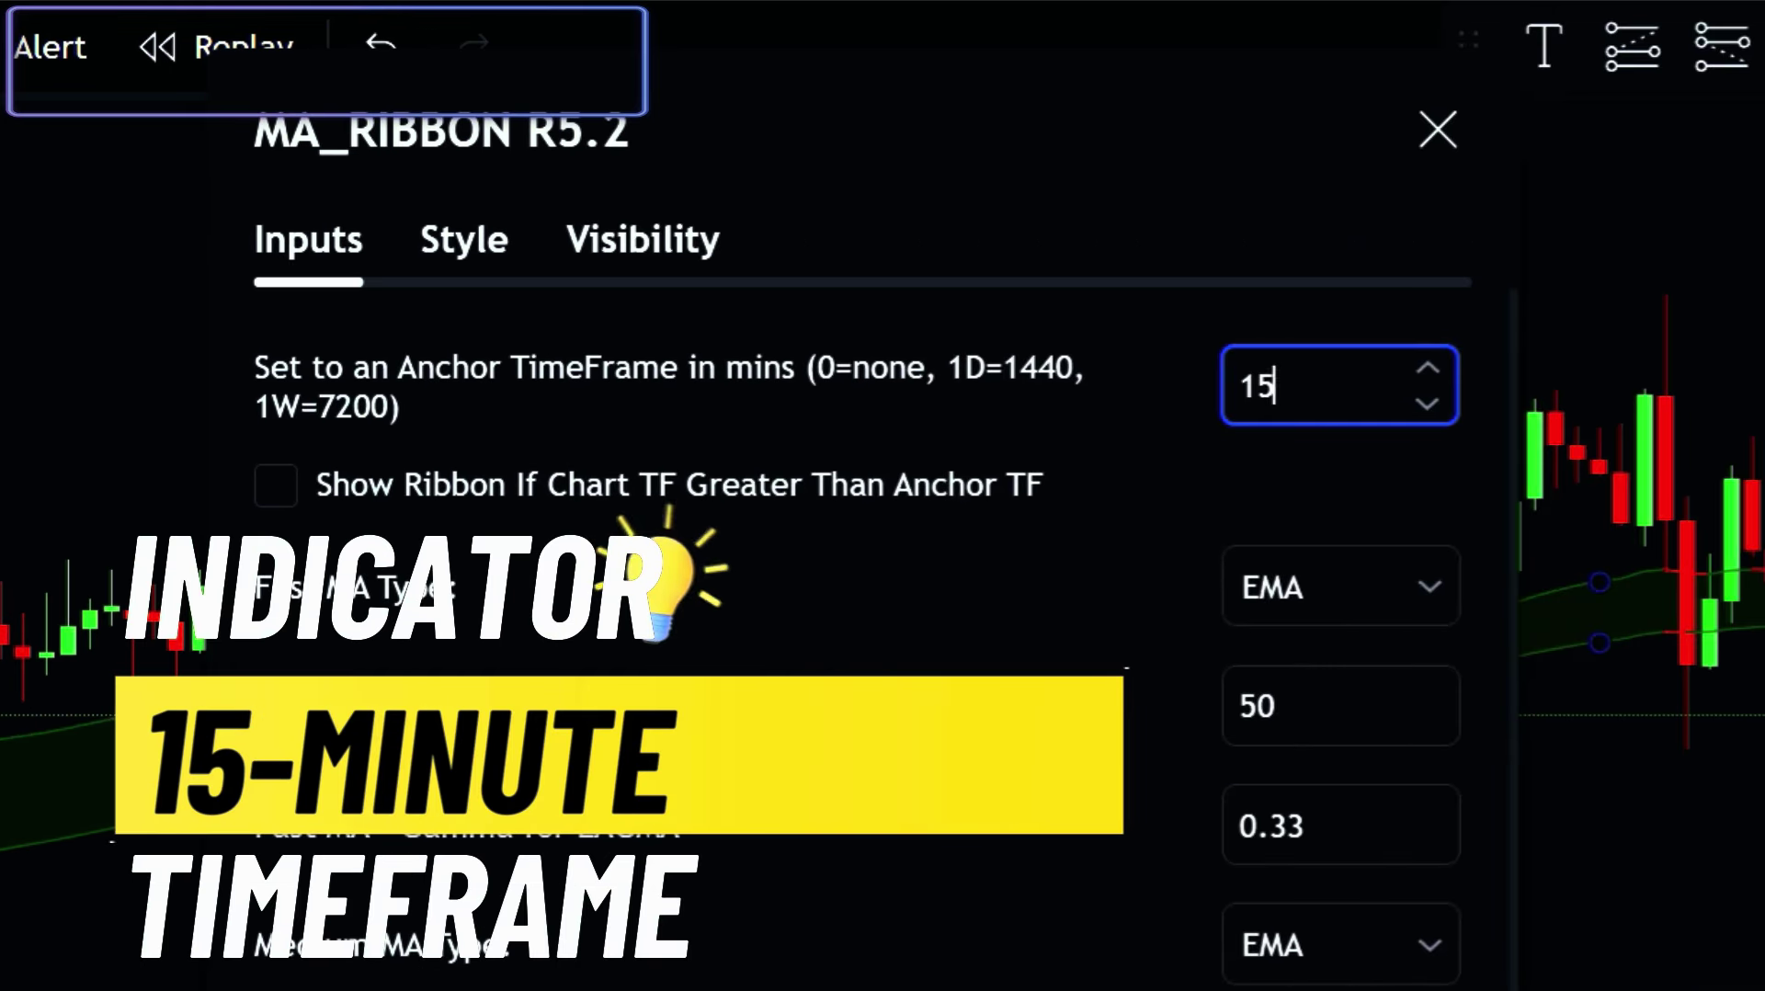
click(1316, 459)
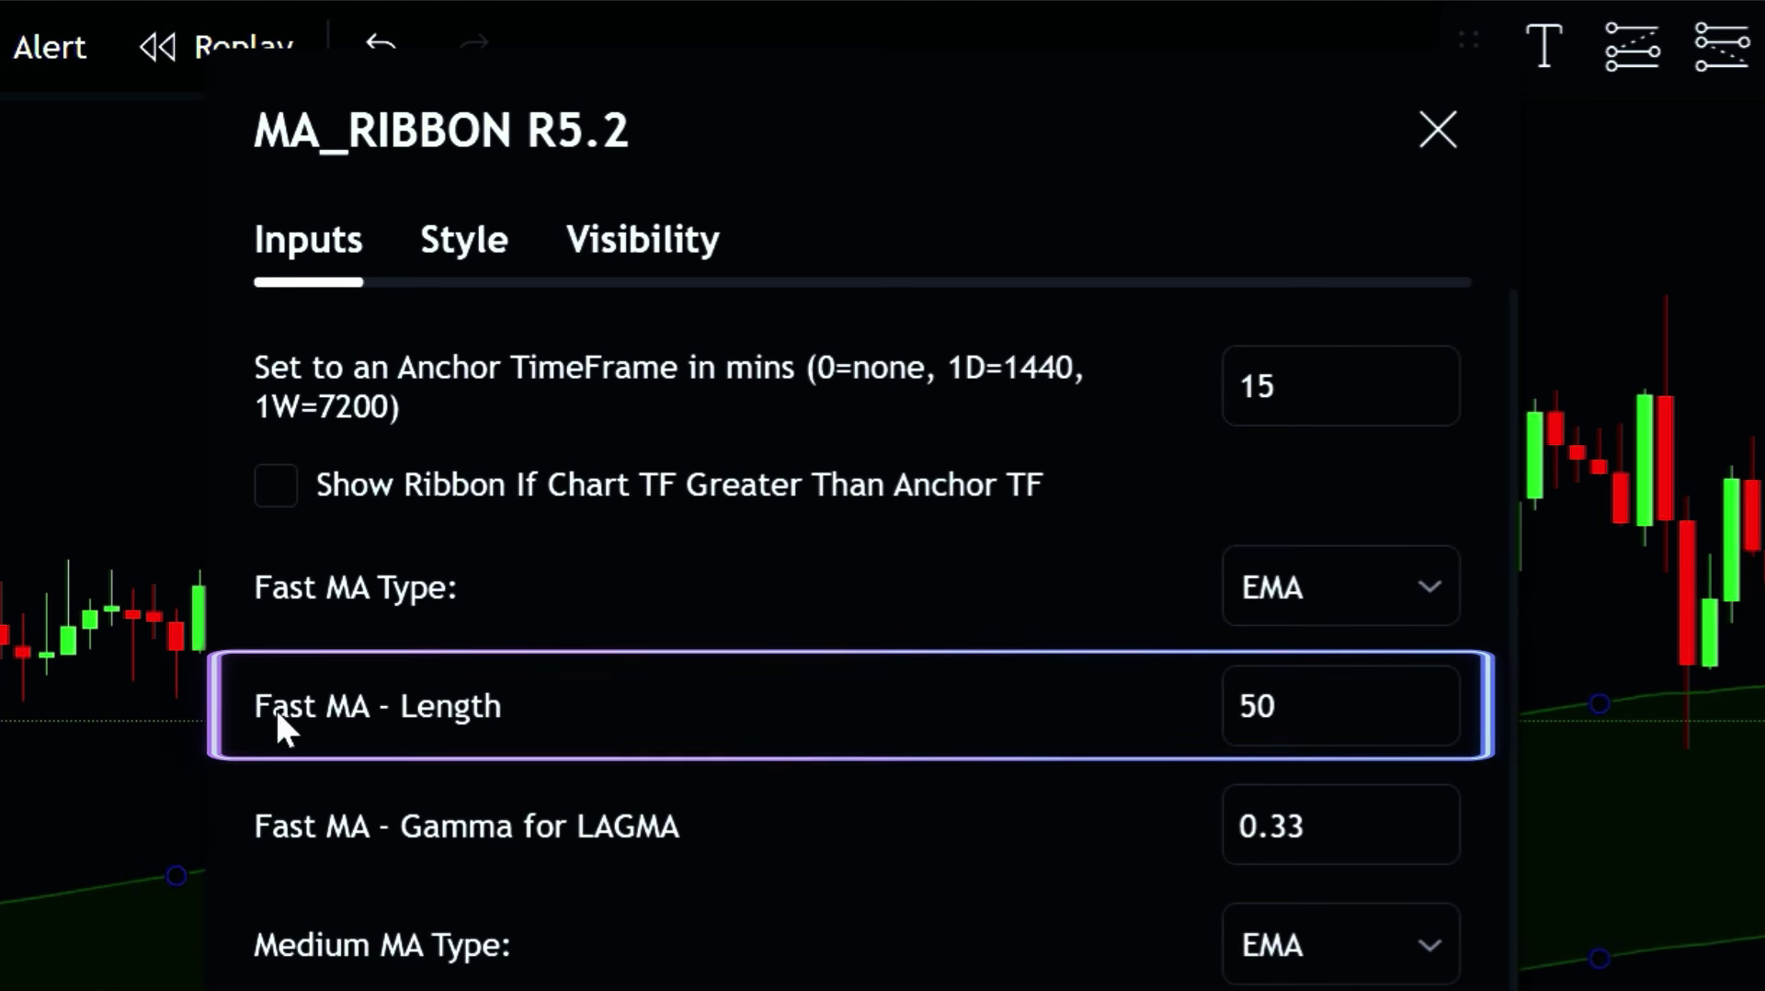
double_click(1257, 706)
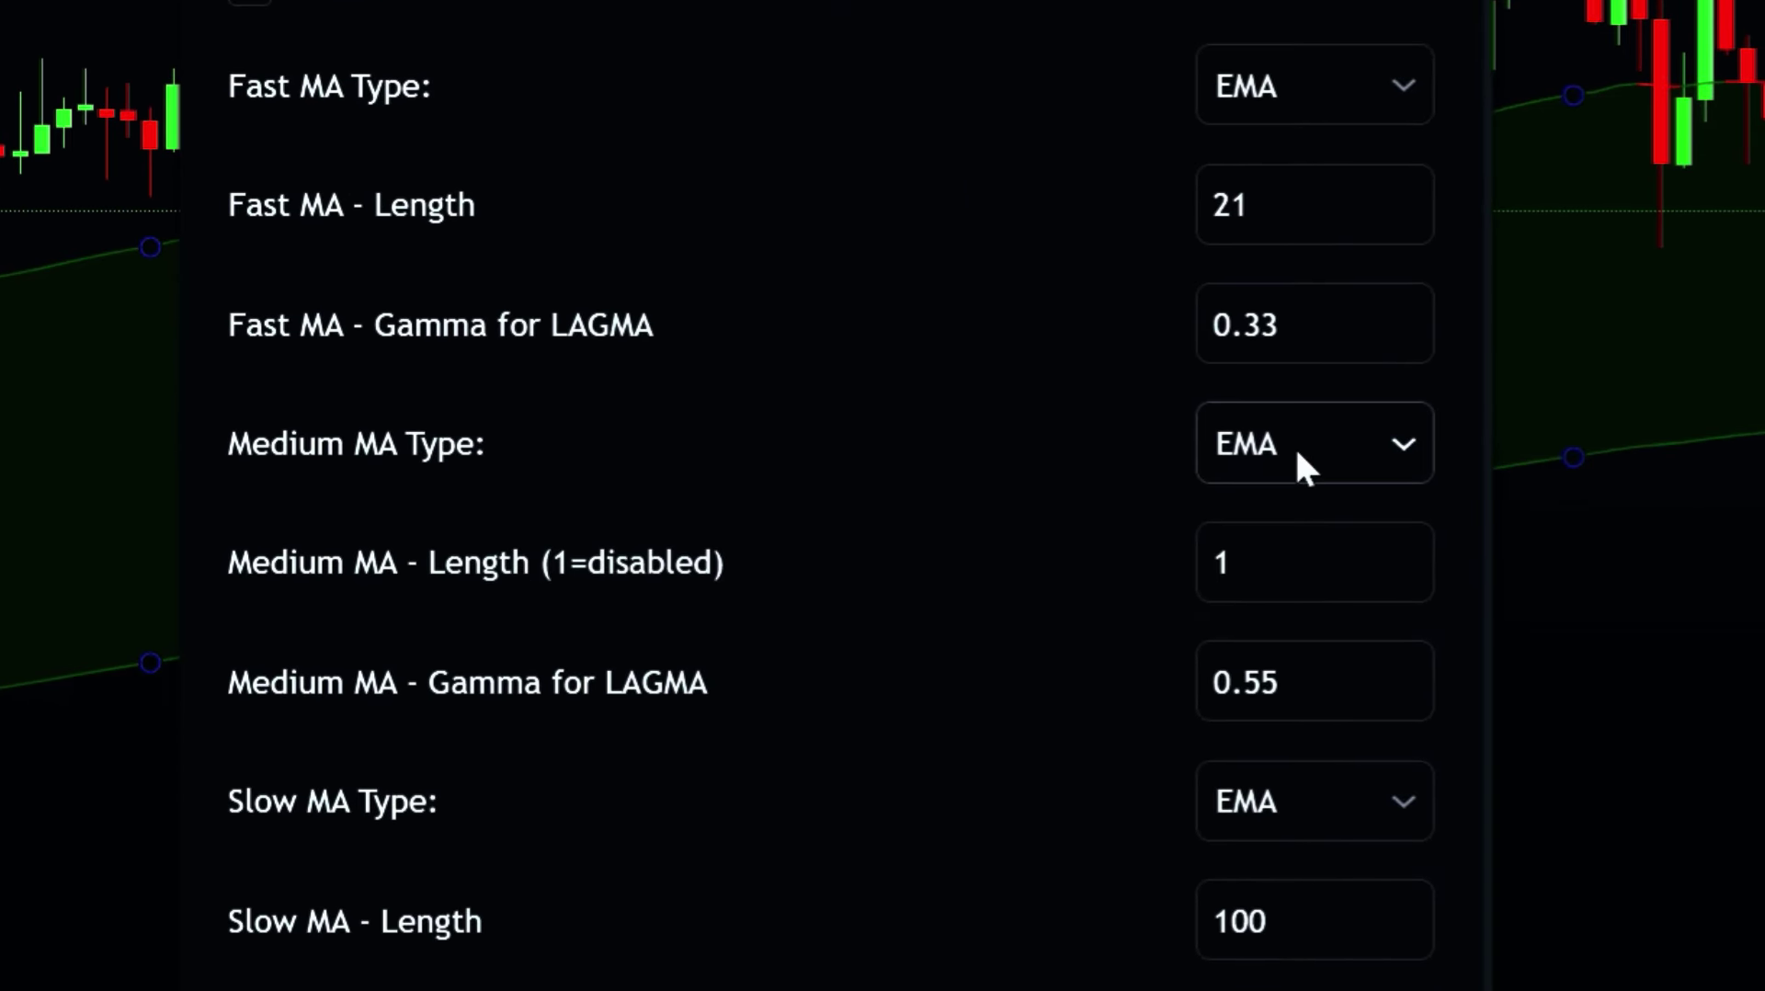
double_click(1250, 562)
text(45)
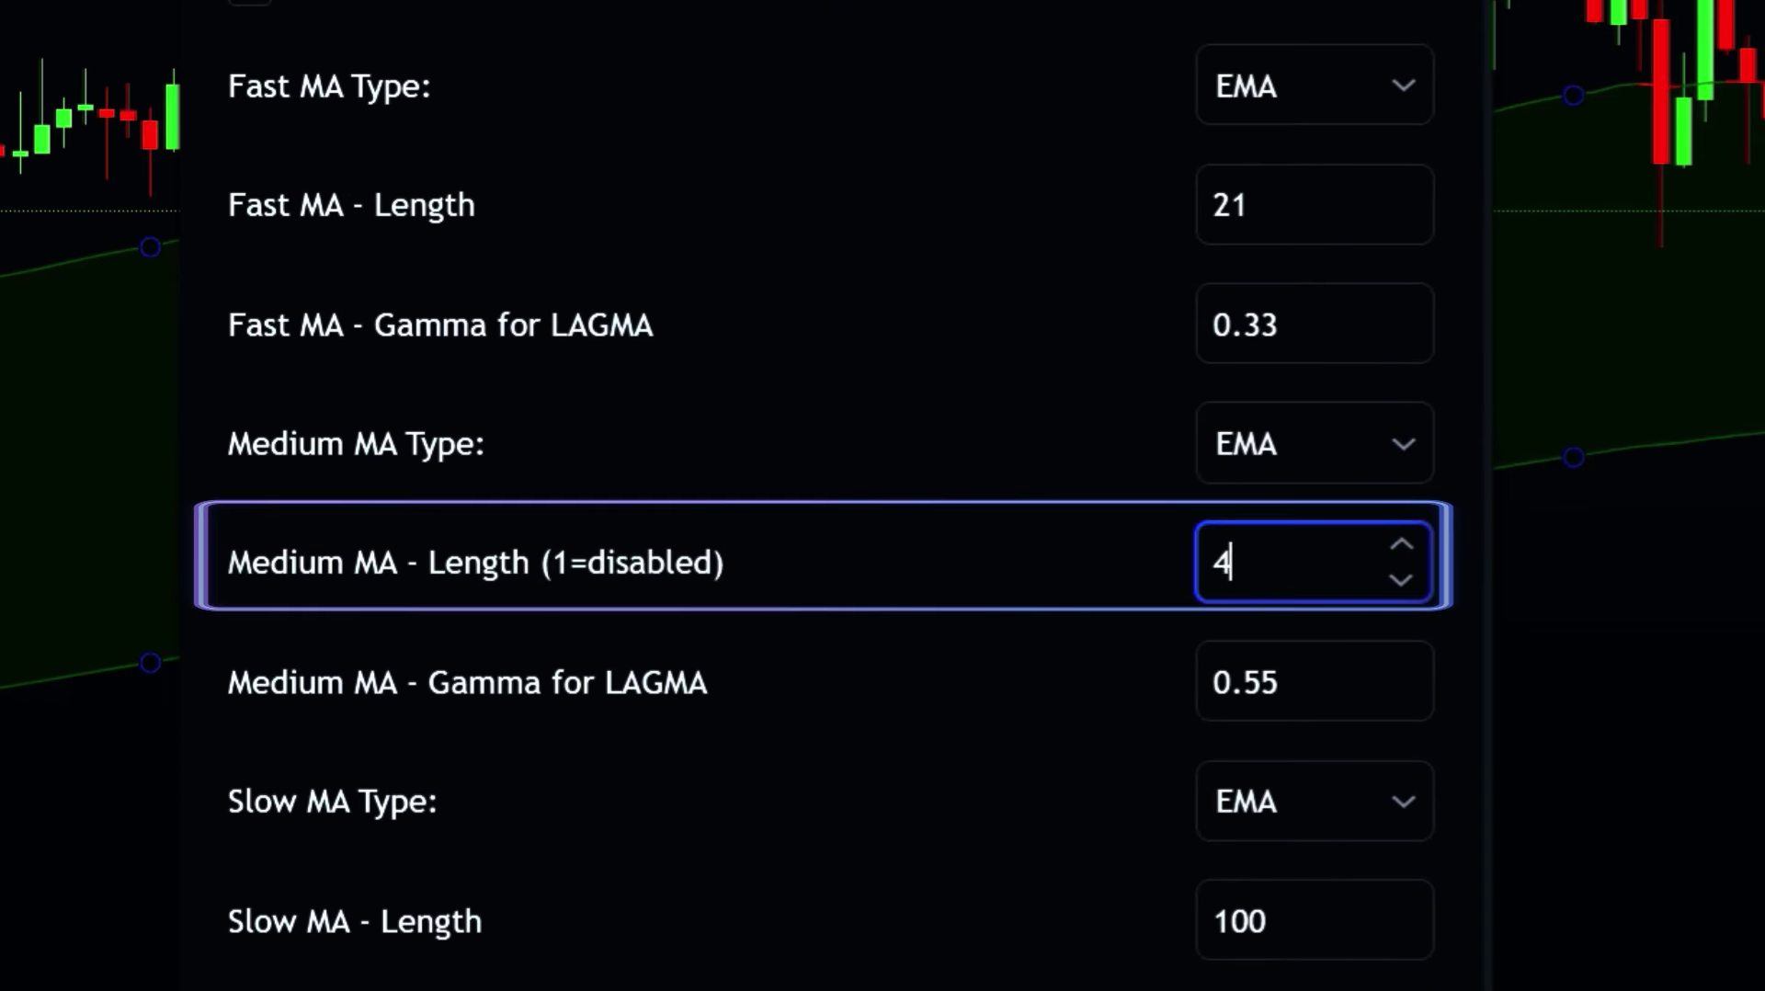
click(938, 726)
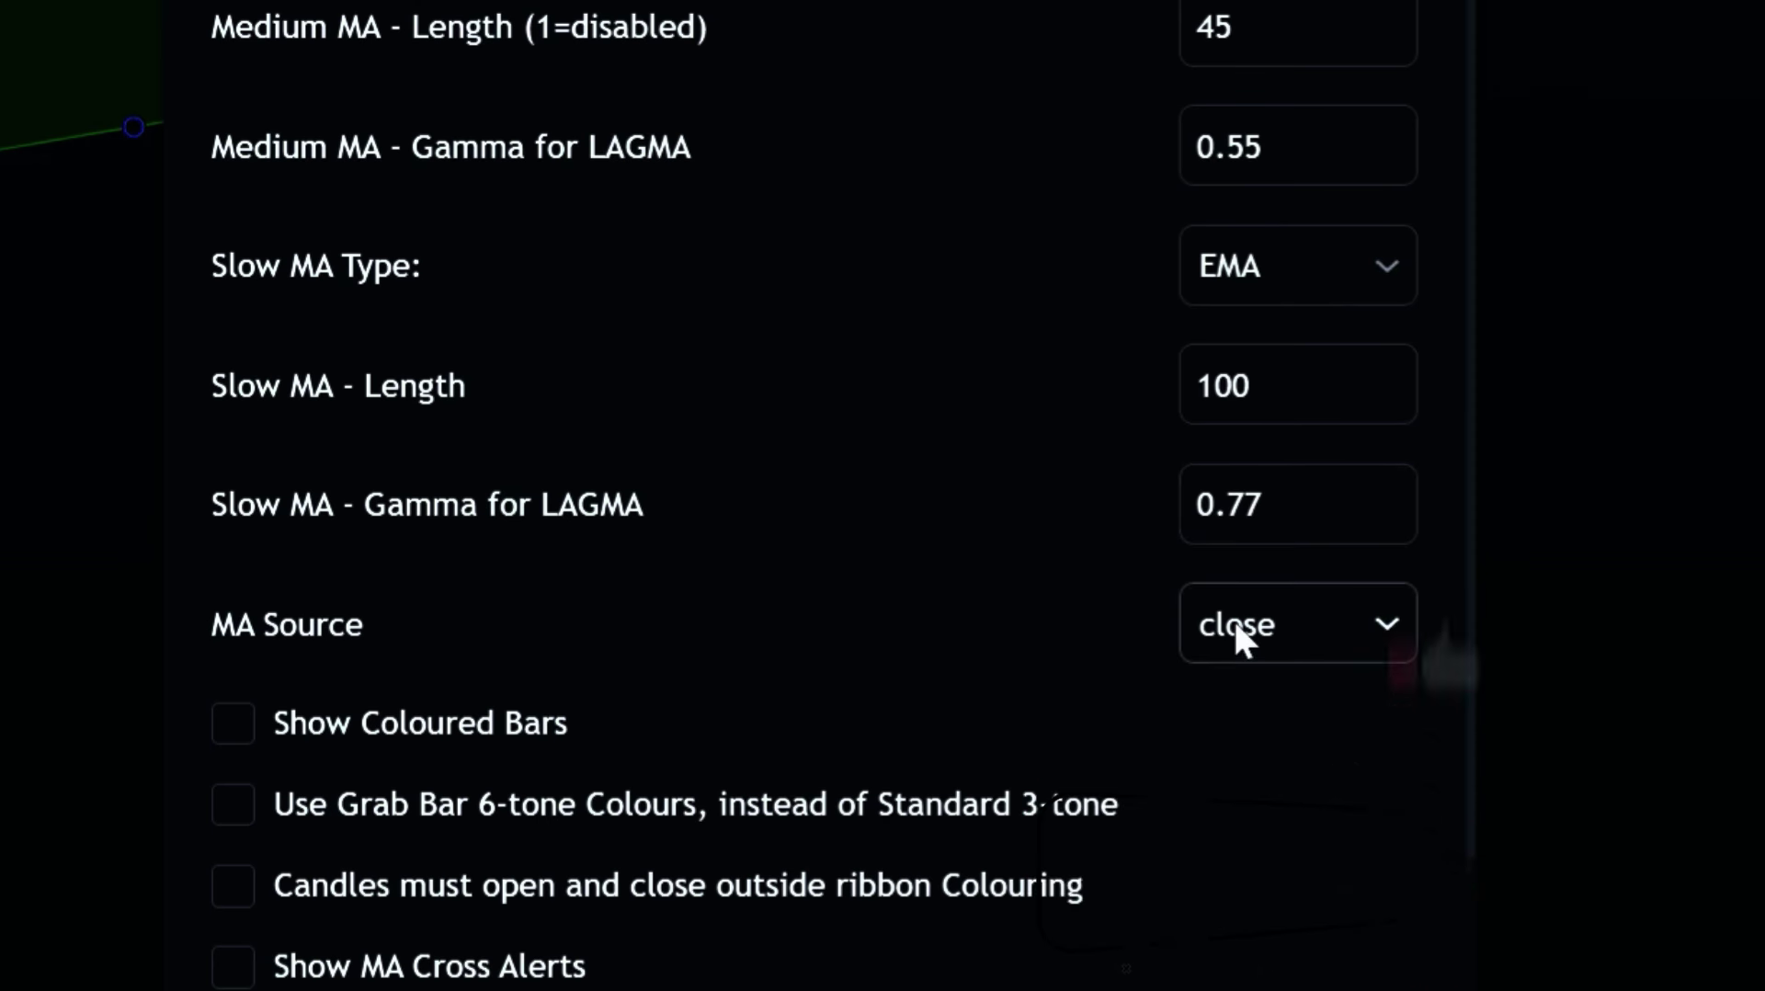
scroll(372, 439, down, 3)
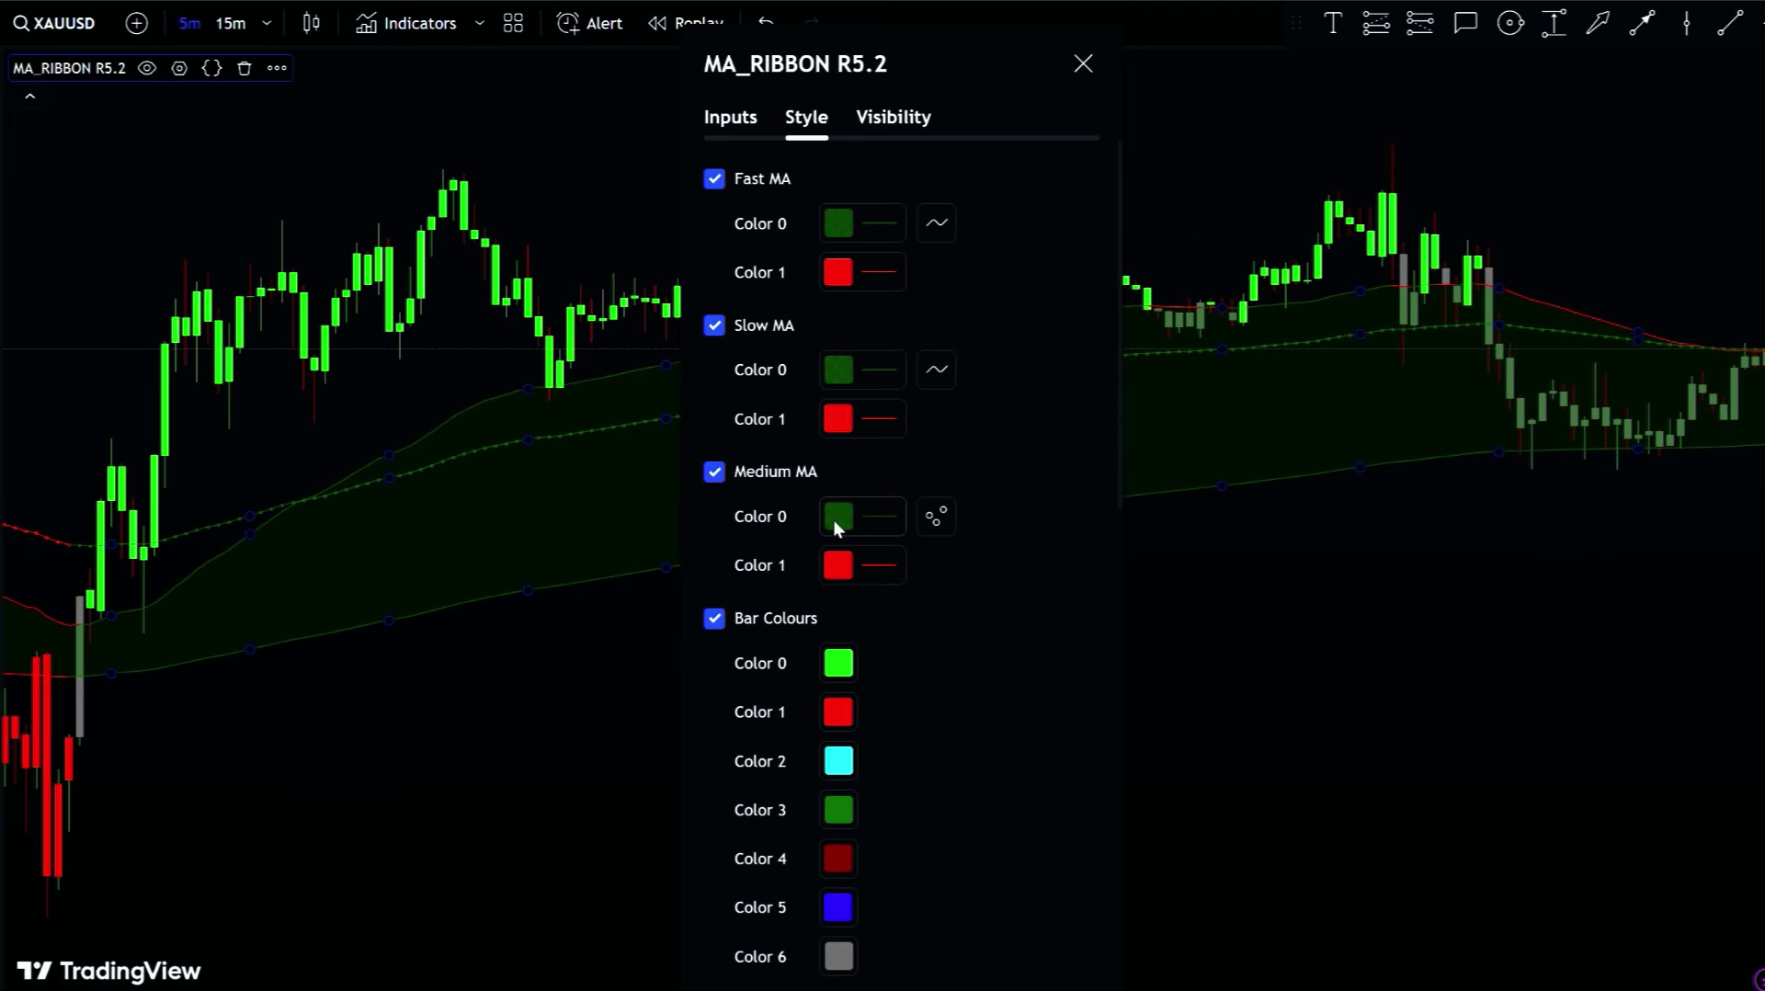
Step: Make the MA_RIBBON Medium MA Color 0 white, leaving Color 1 unchanged
click(878, 522)
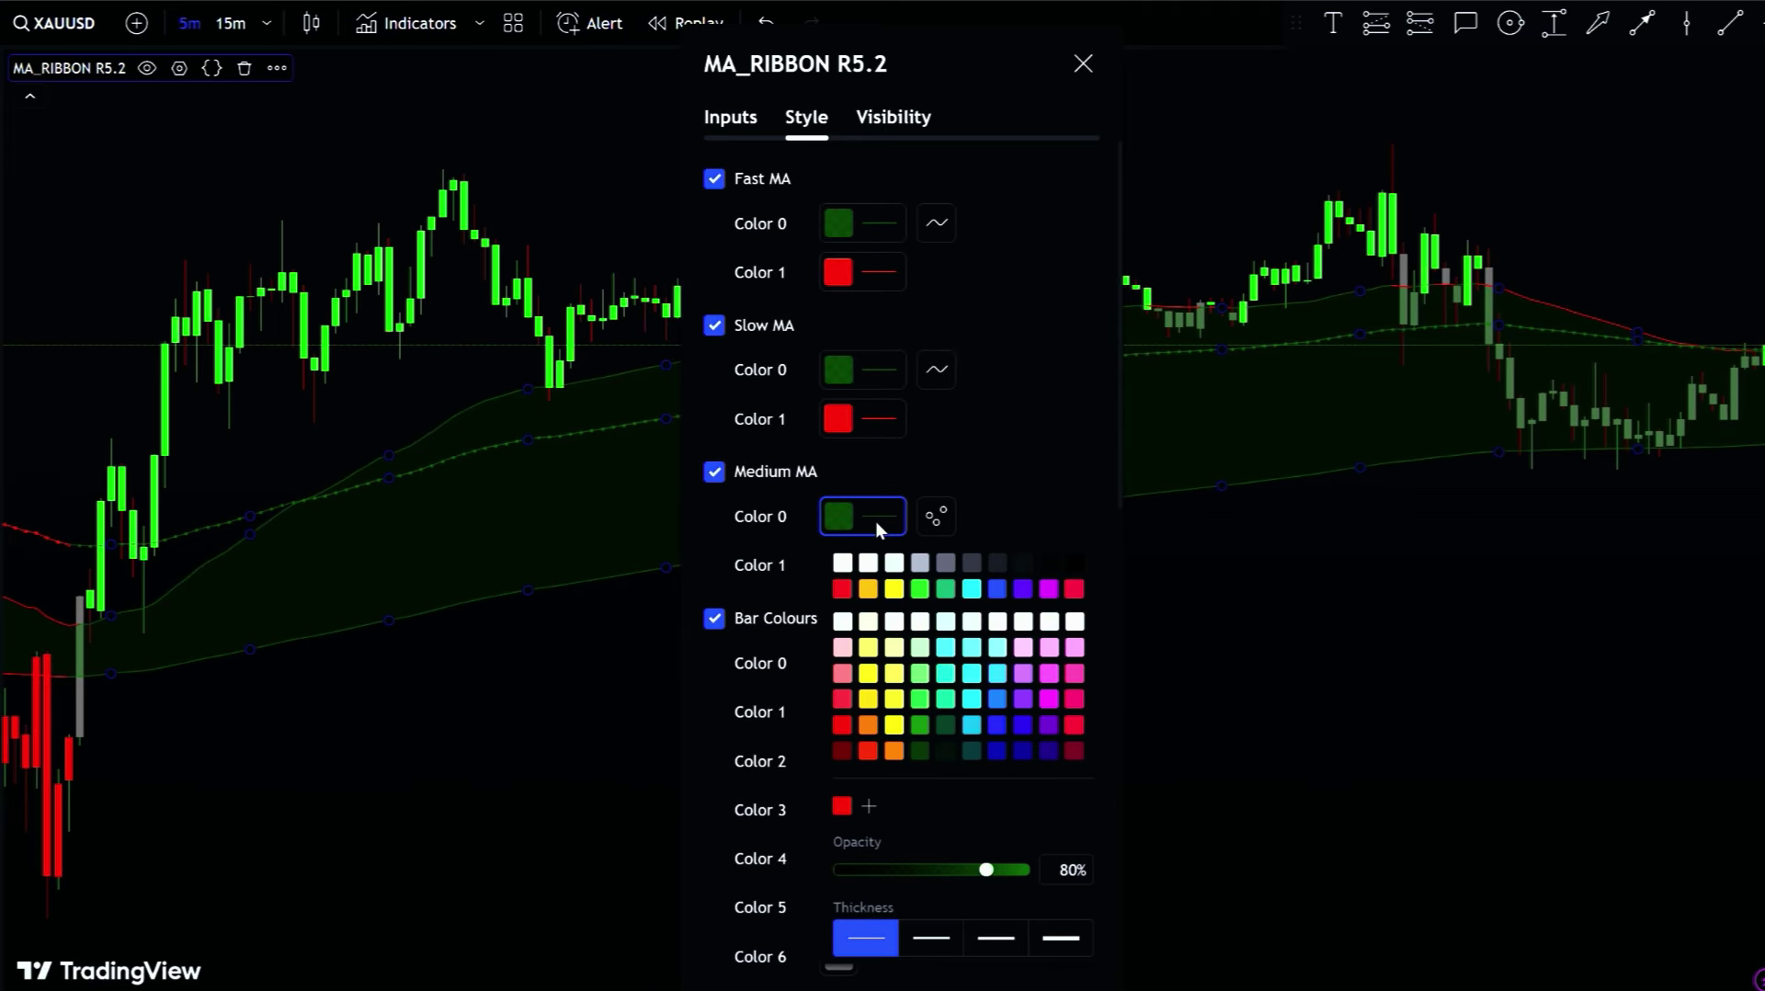
click(841, 563)
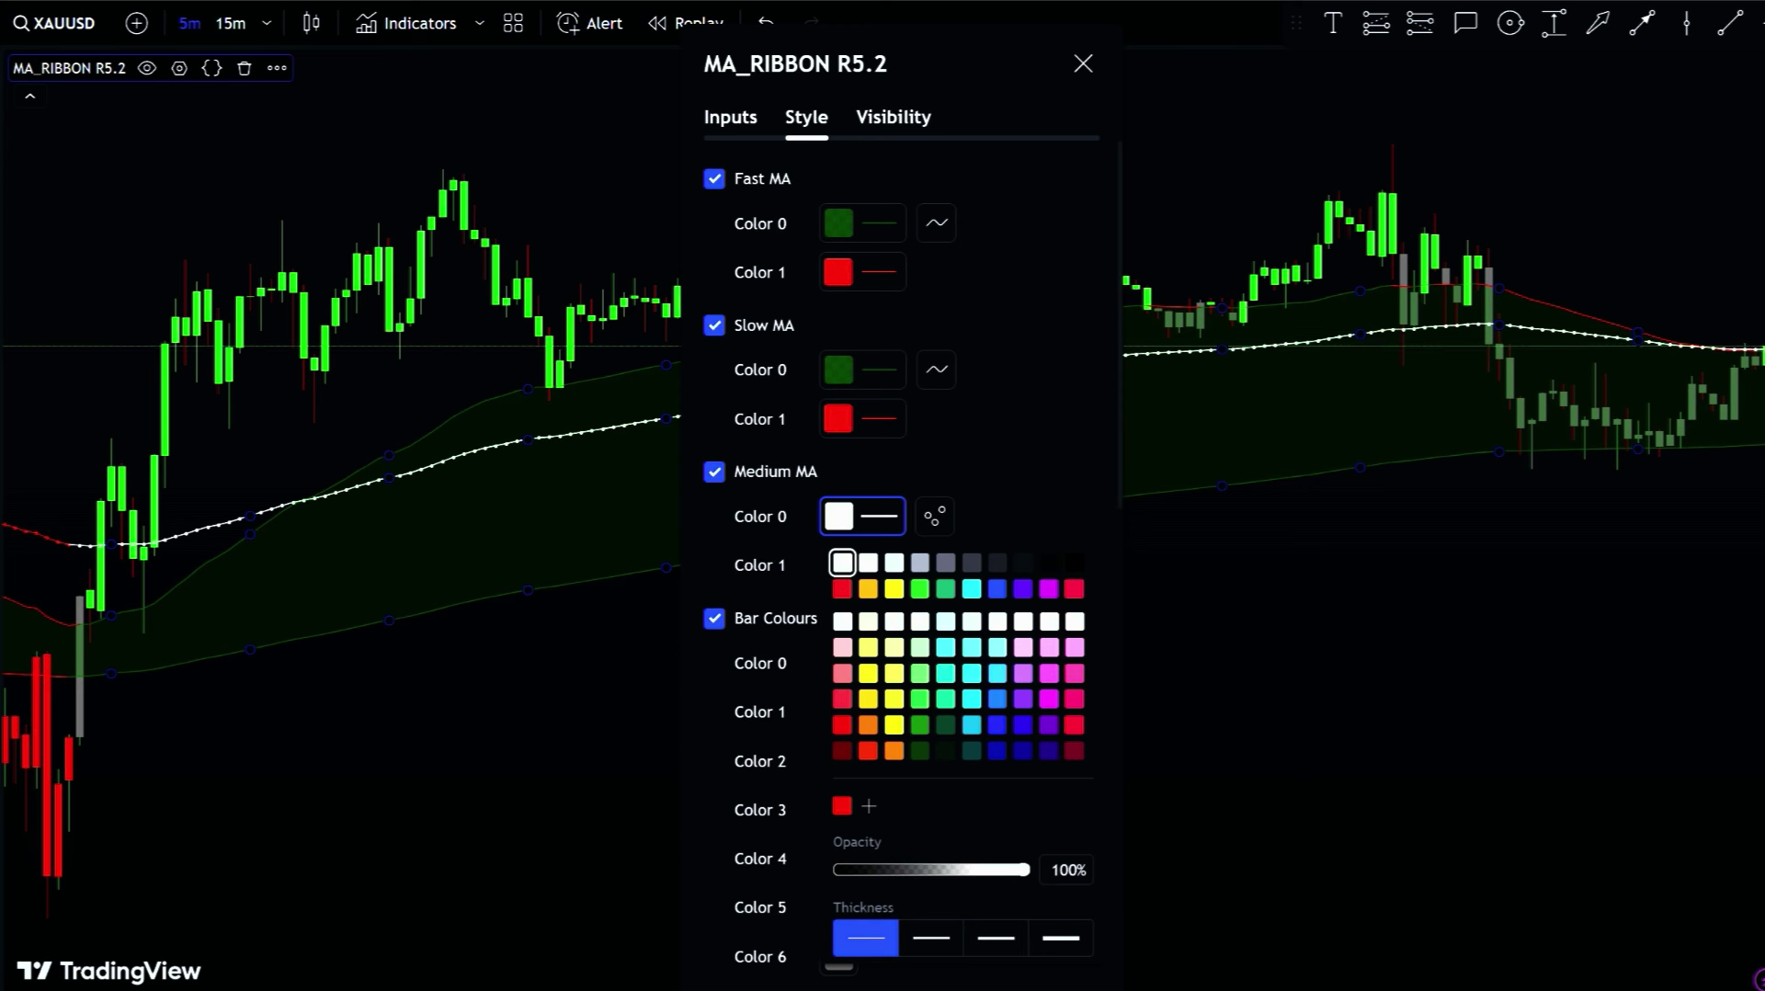
click(1024, 503)
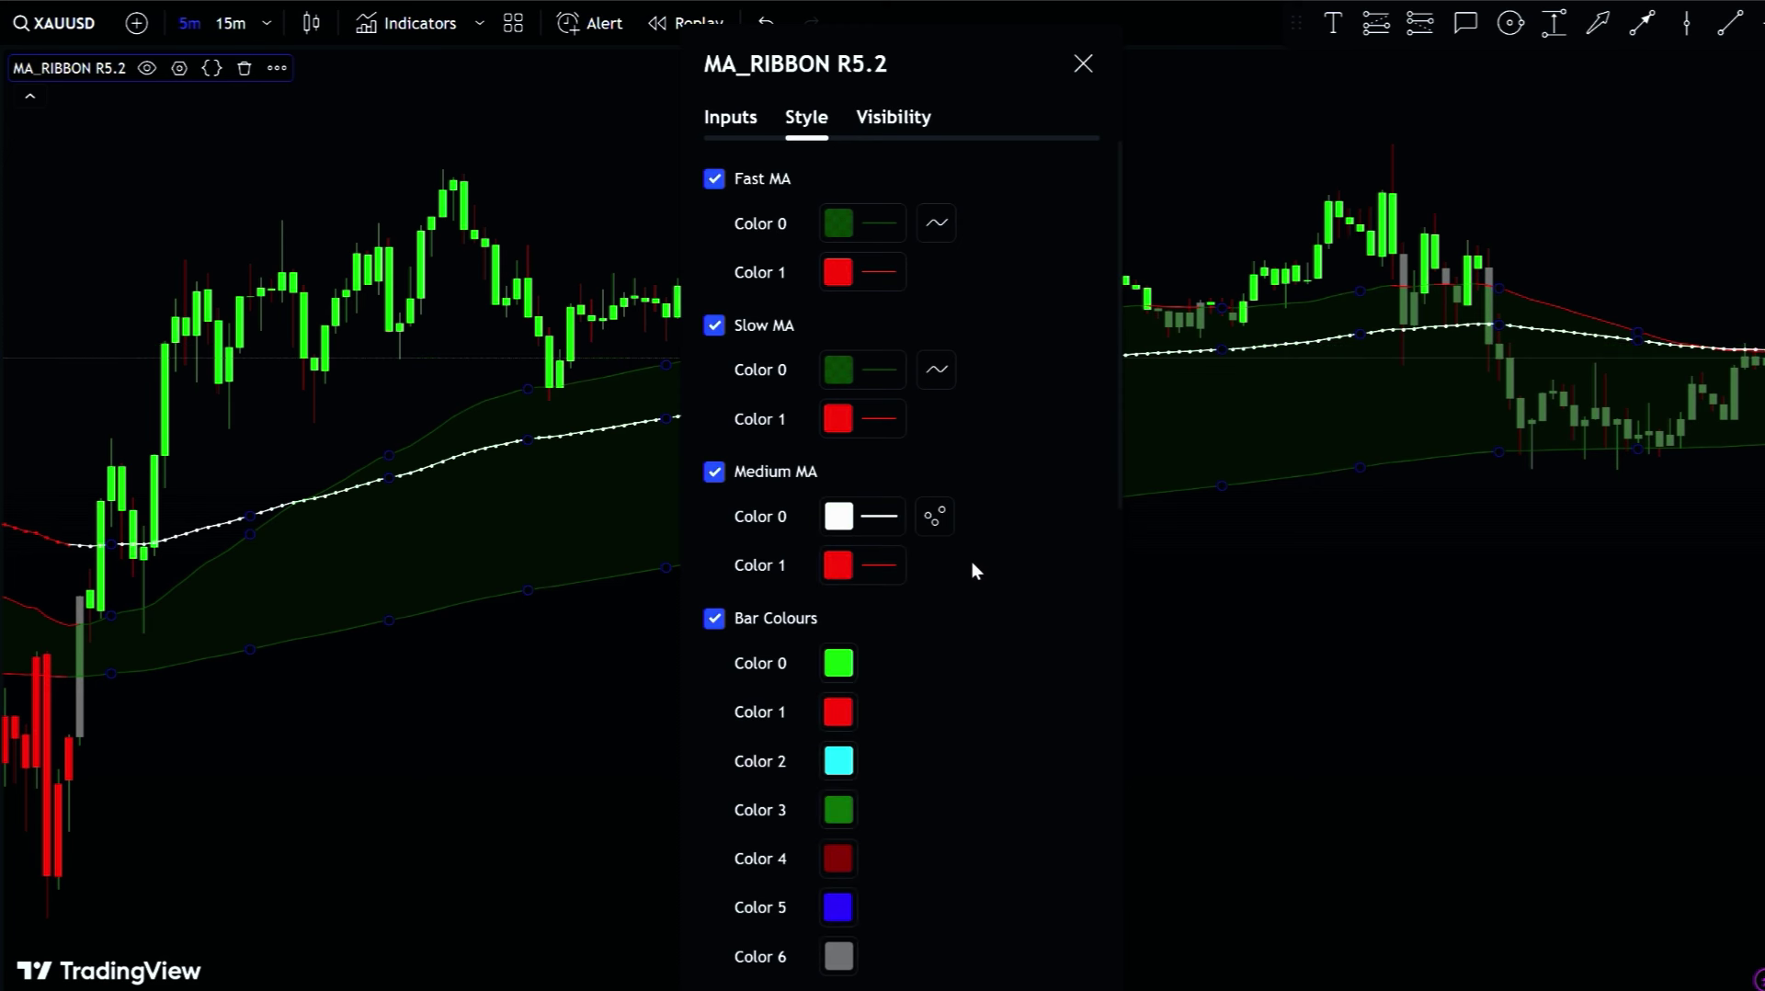
click(842, 566)
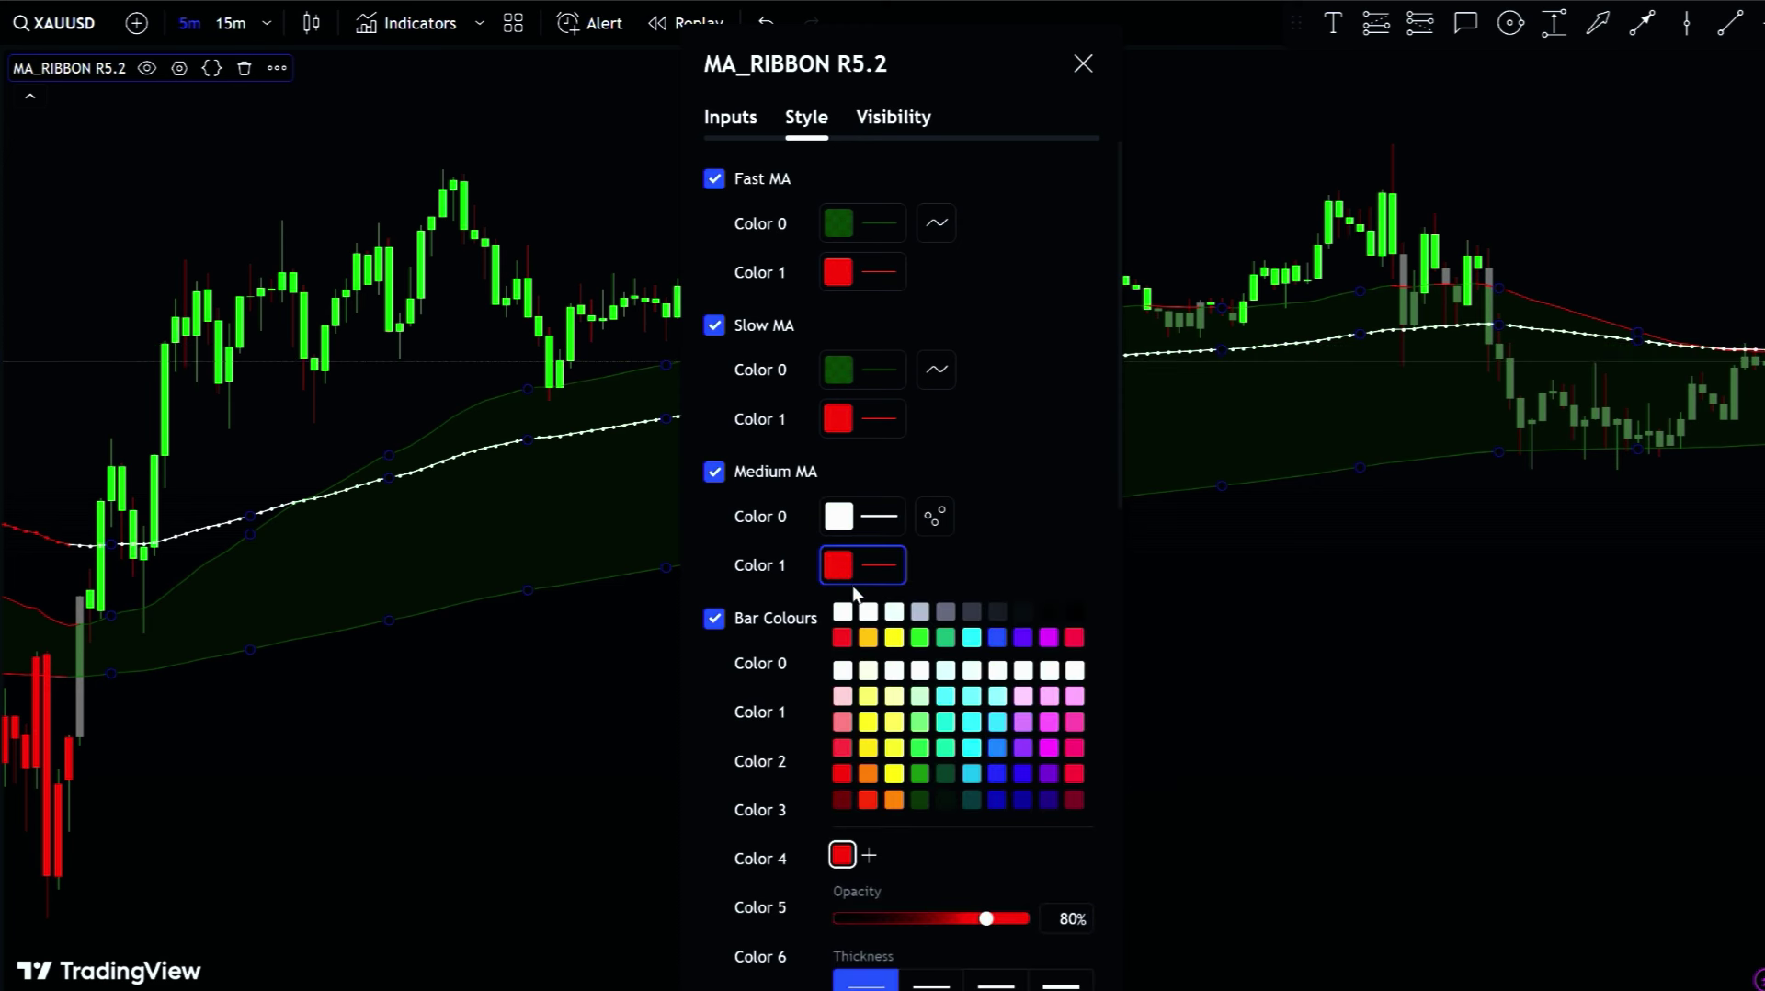
click(1002, 537)
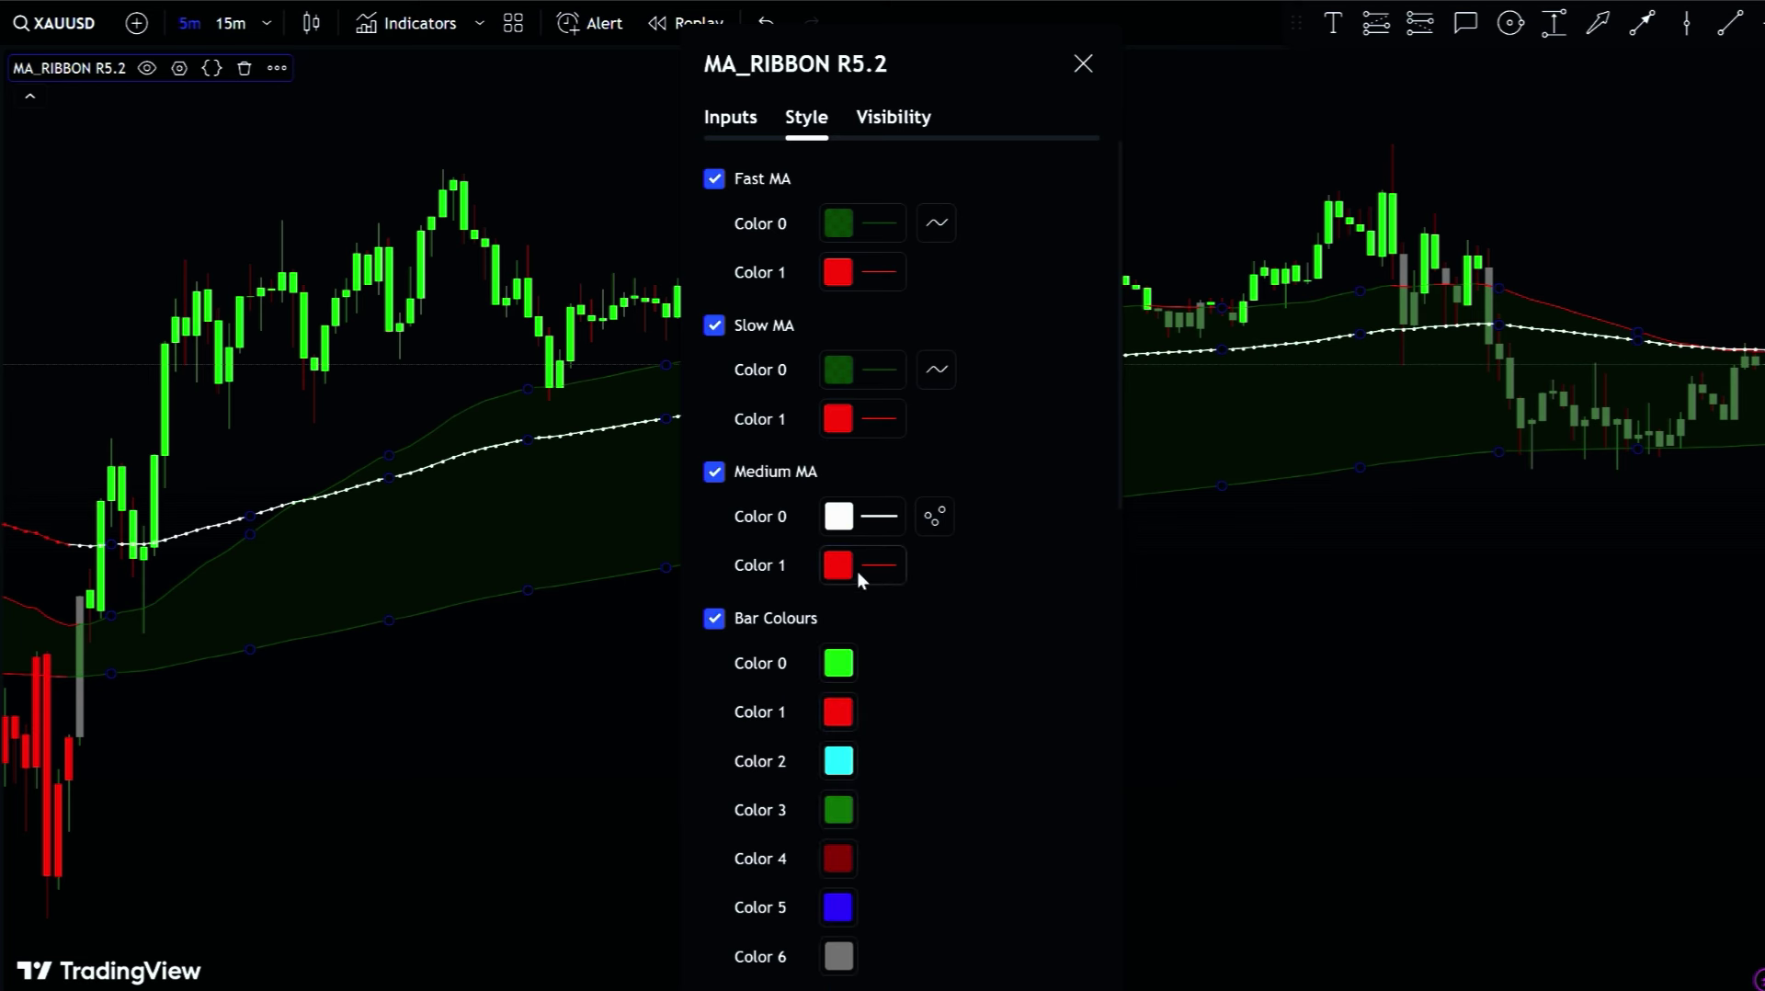
scroll(1055, 843, down, 12)
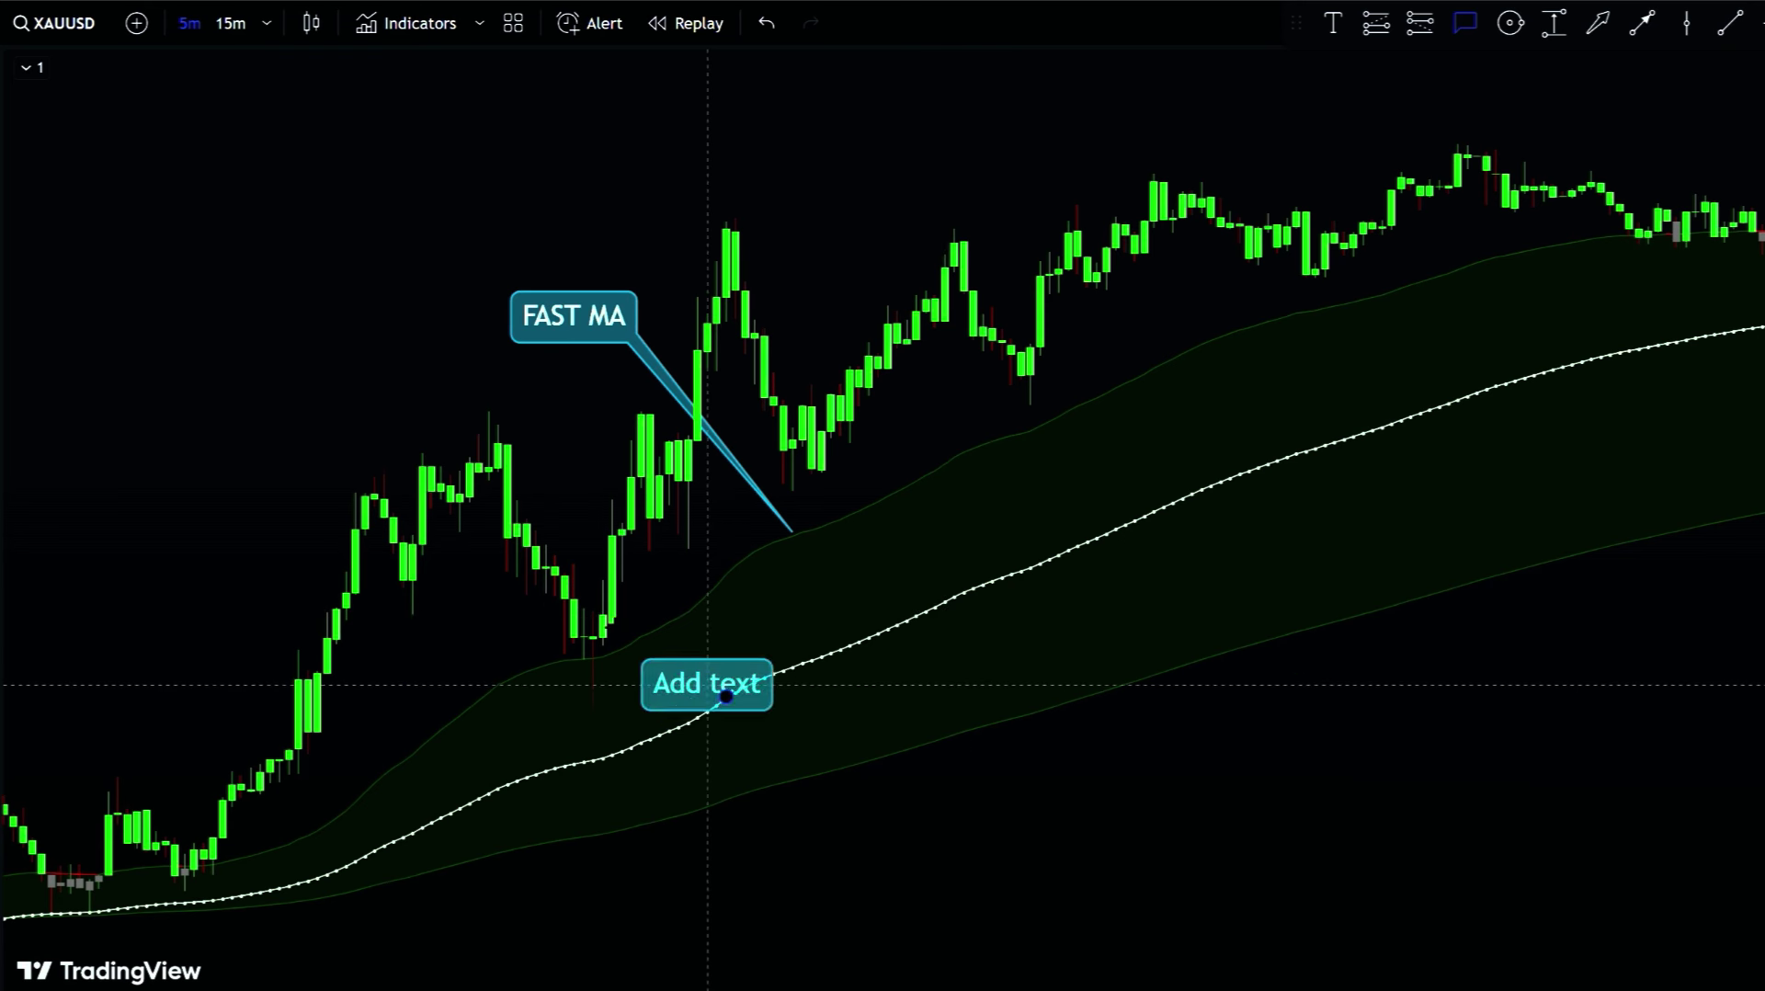
Step: Add callouts for the medium and slow MAs, box part of the ribbon, and start a cloud callout
click(349, 427)
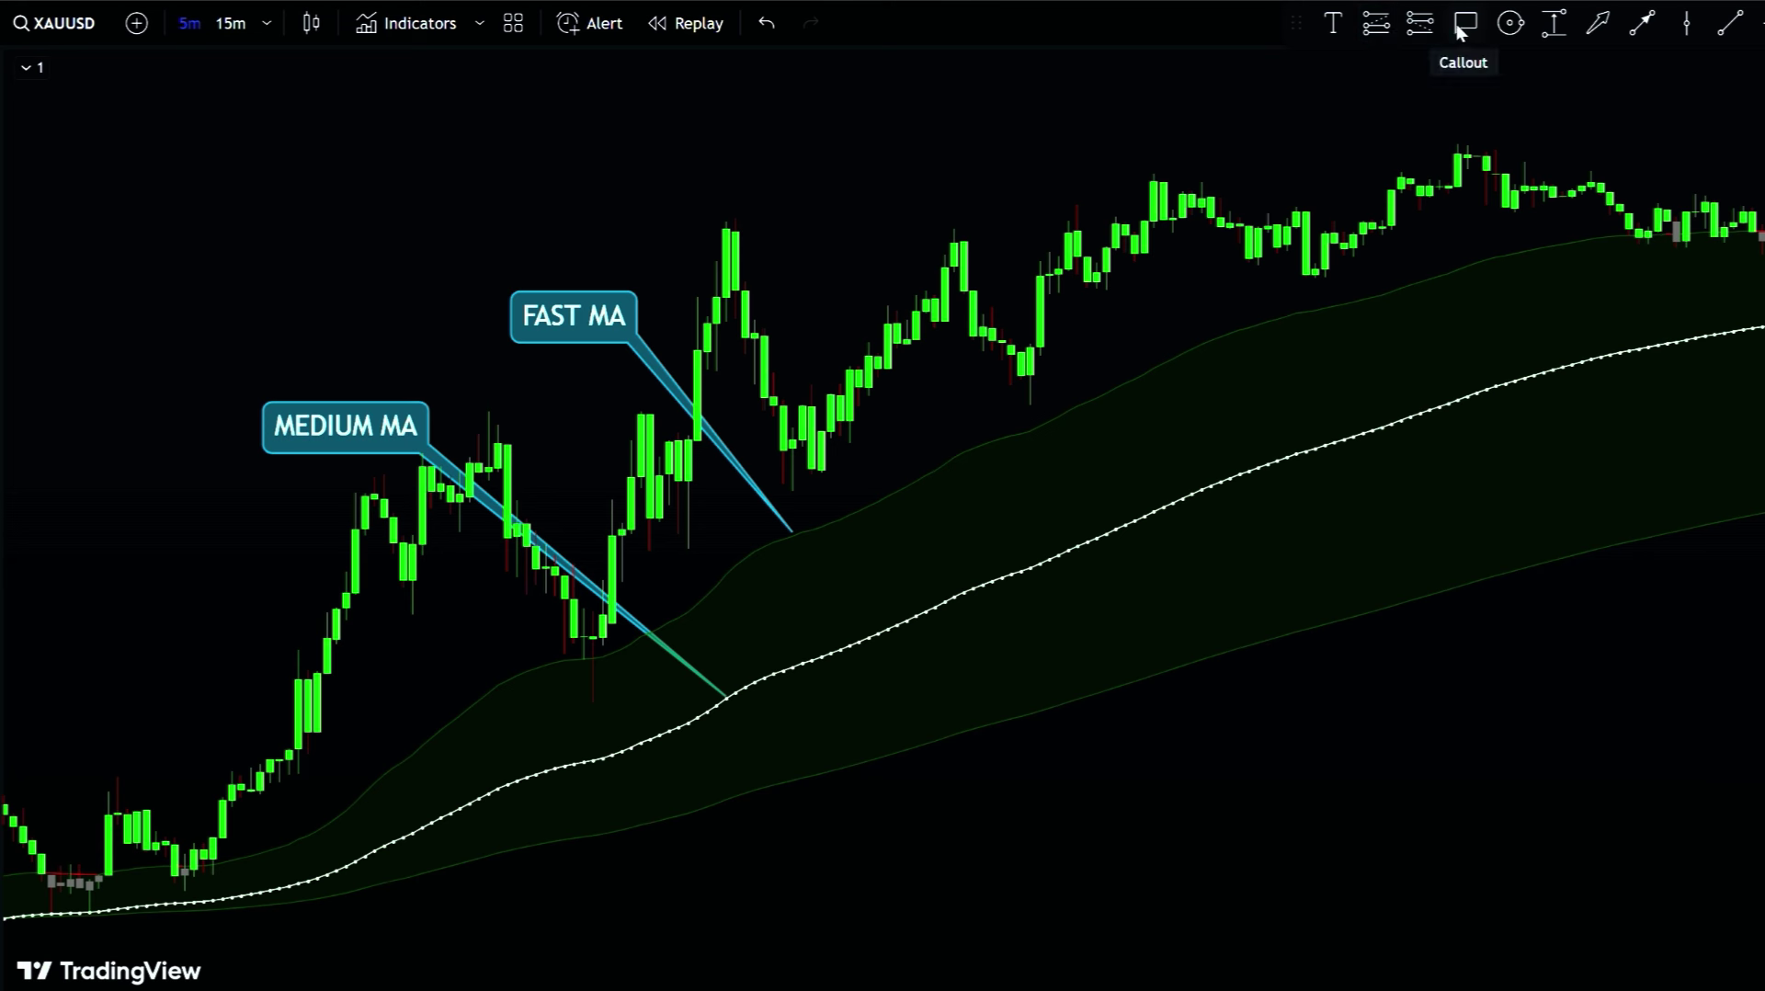
click(650, 820)
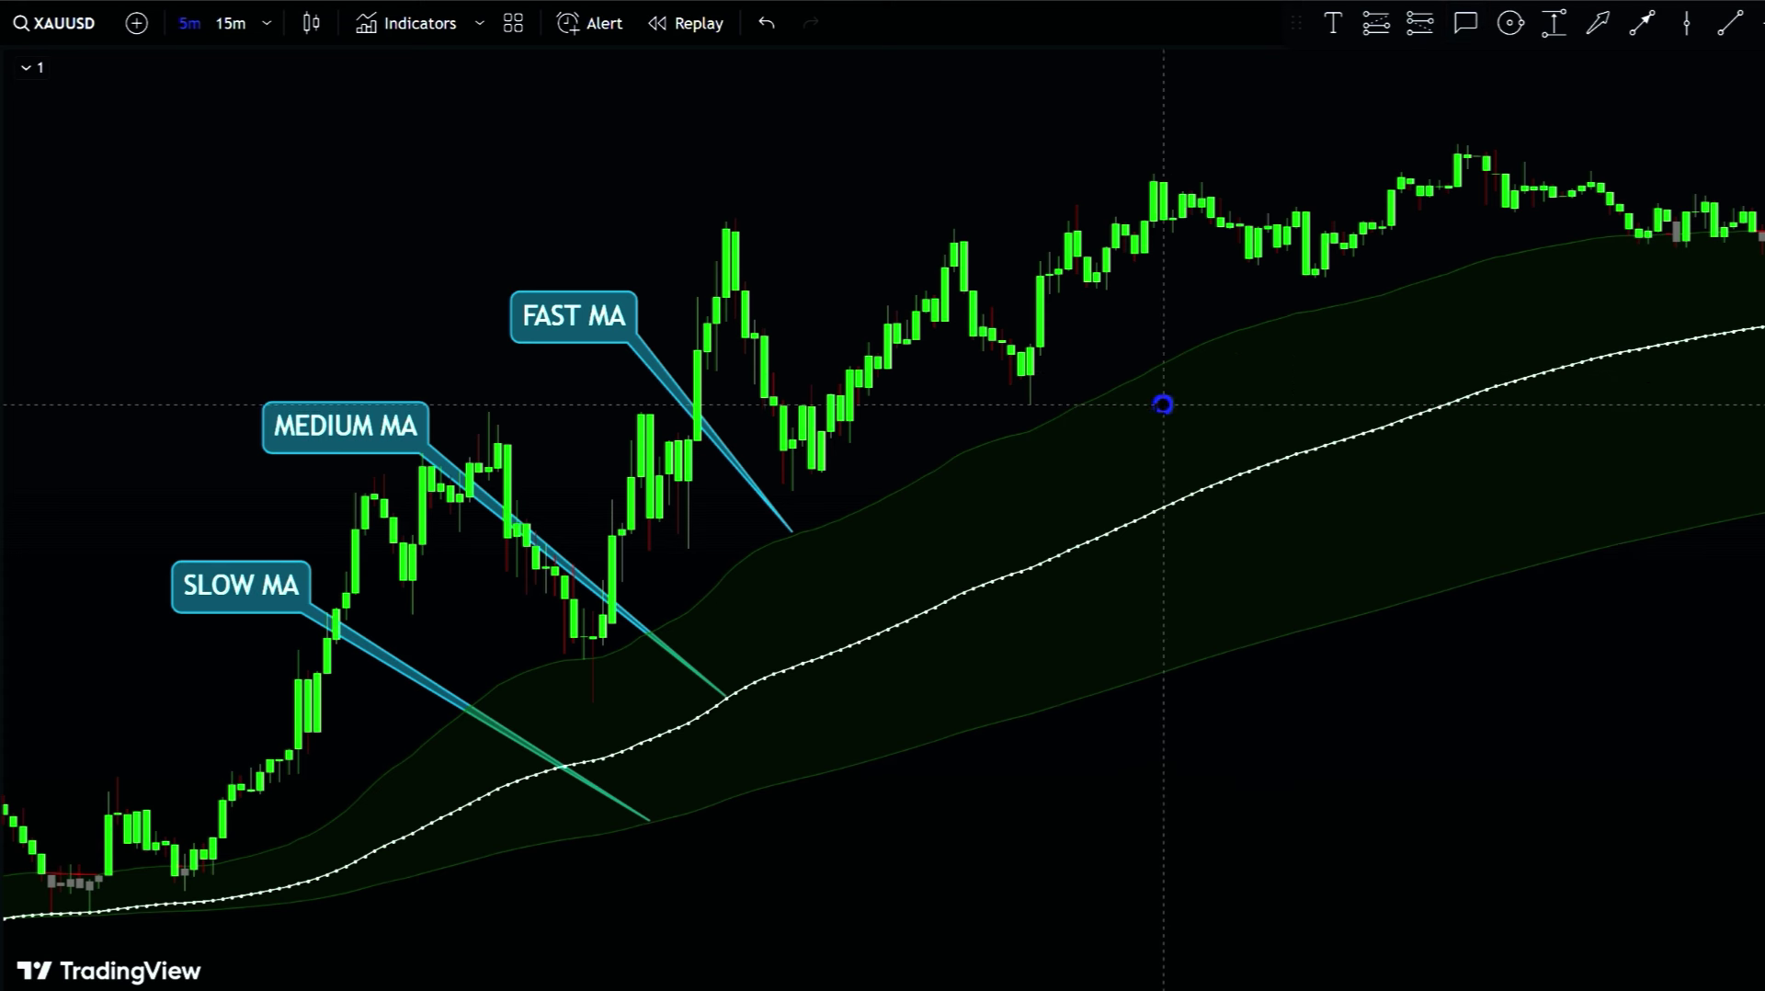
drag(1163, 405, 906, 701)
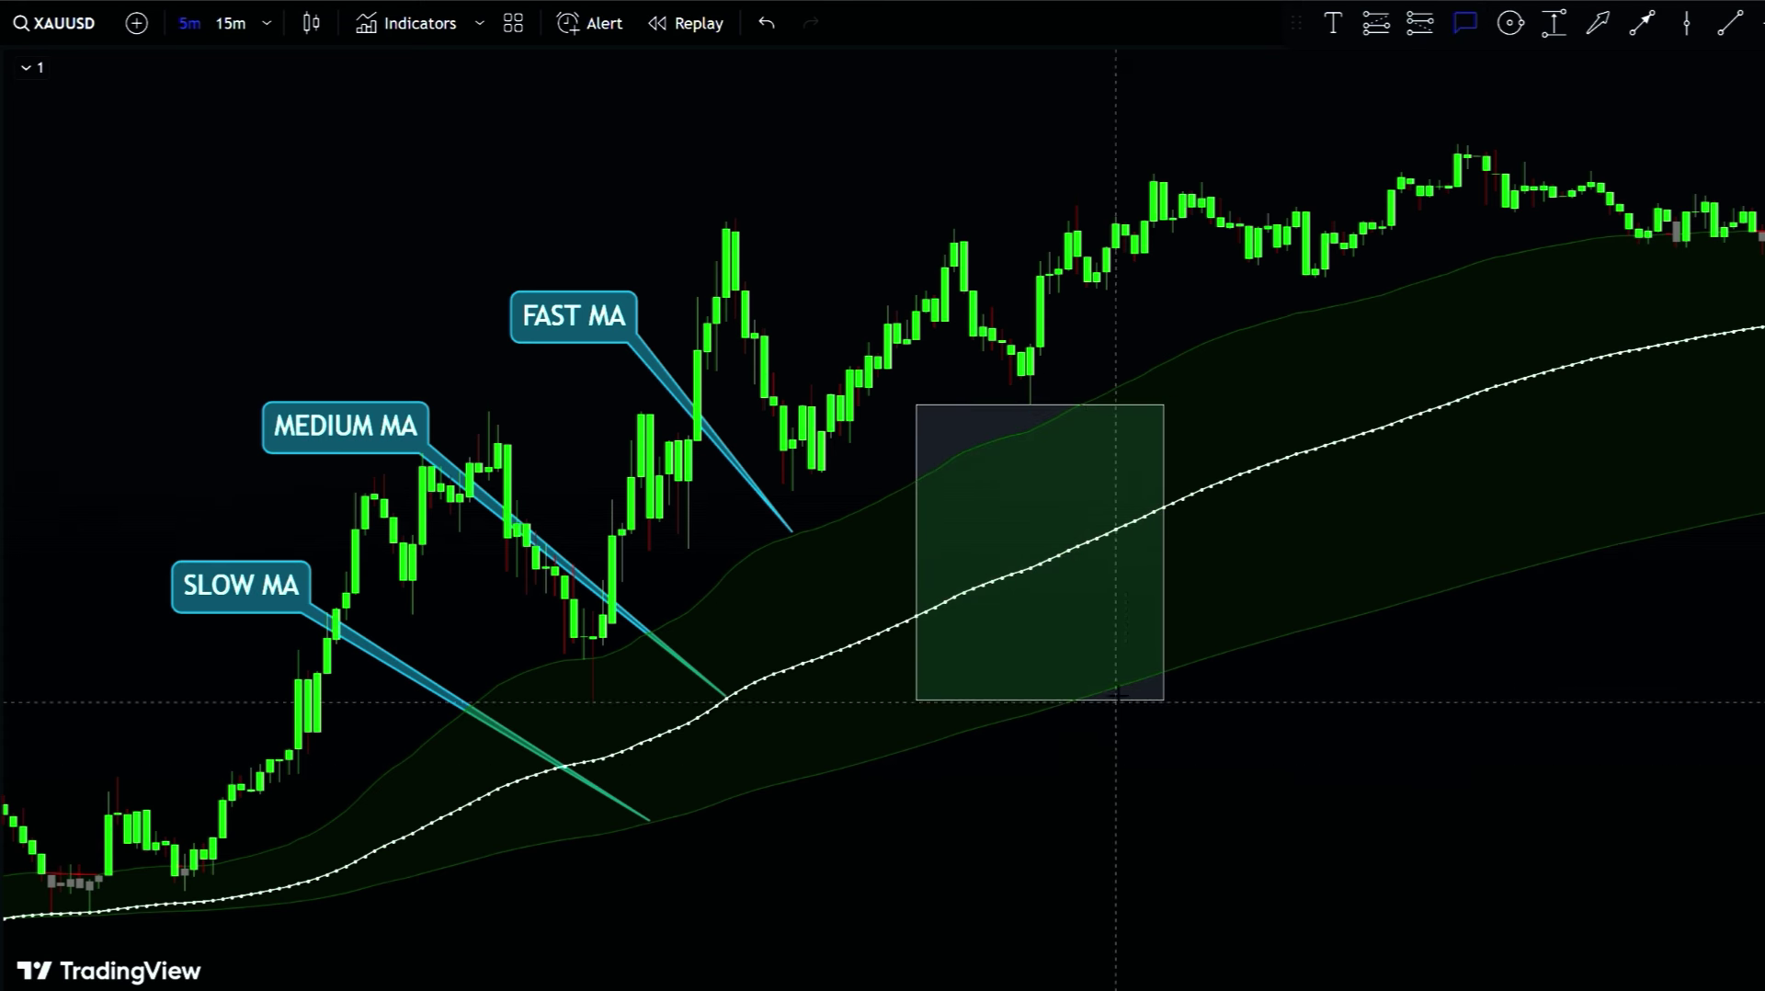
click(1088, 636)
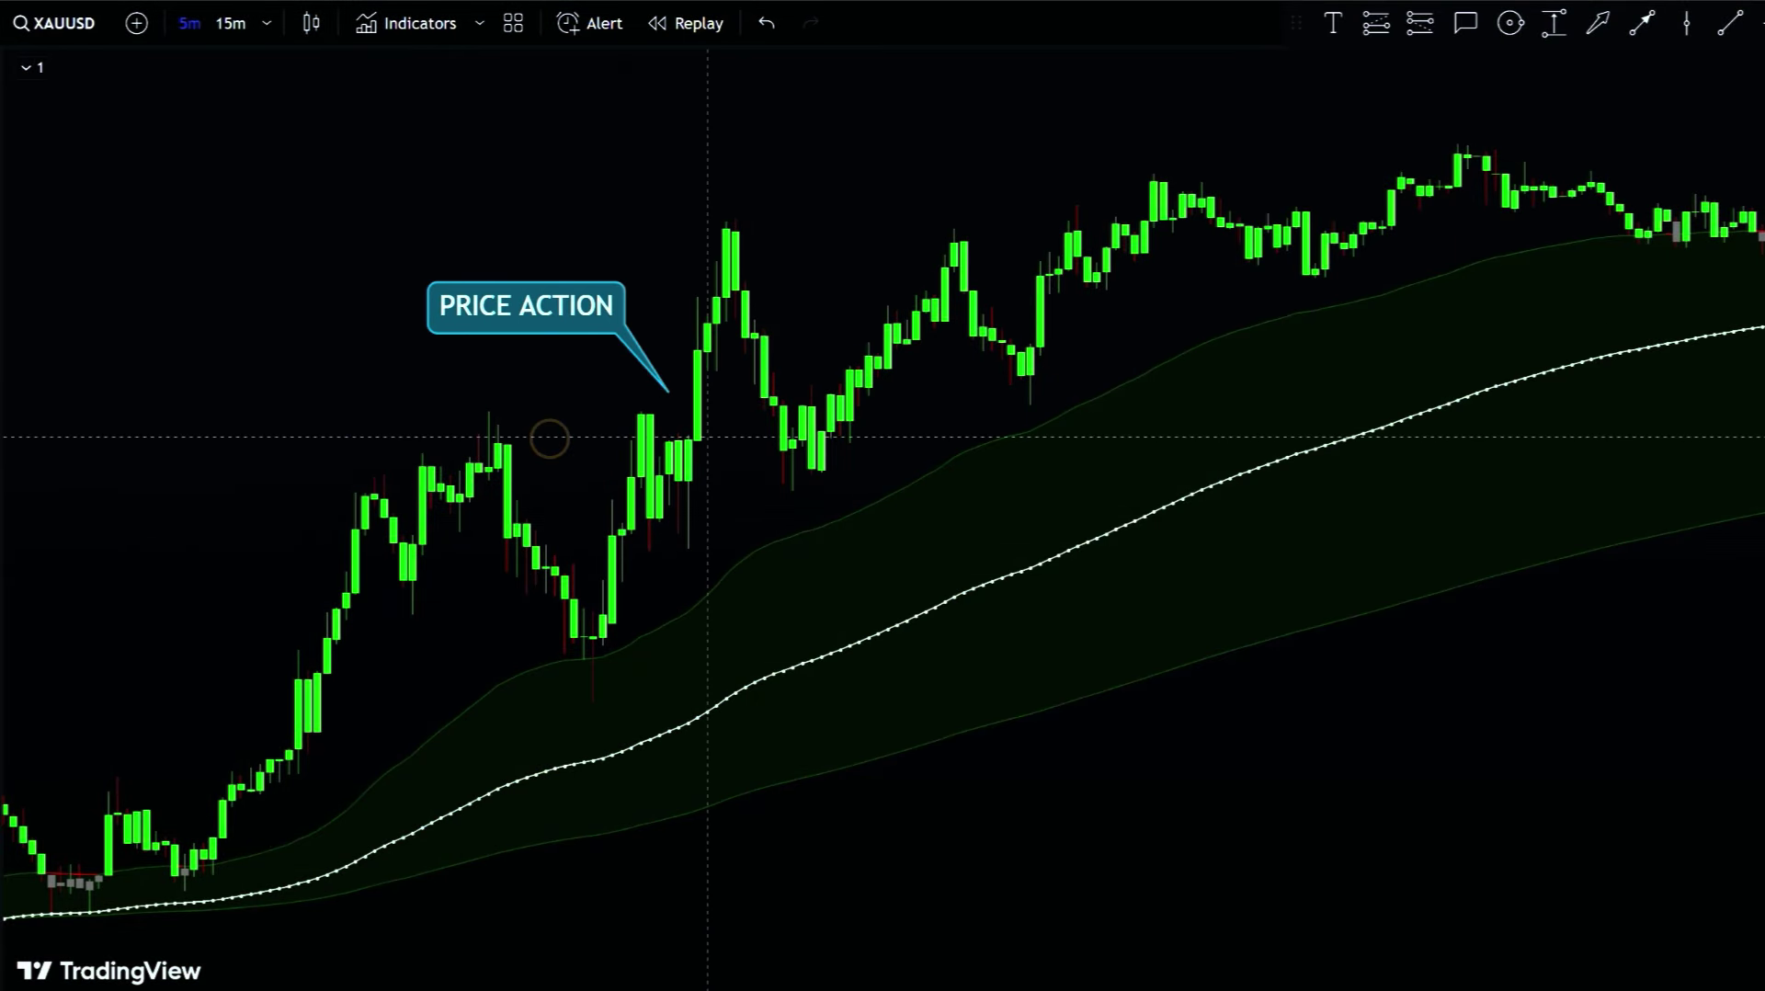
click(917, 710)
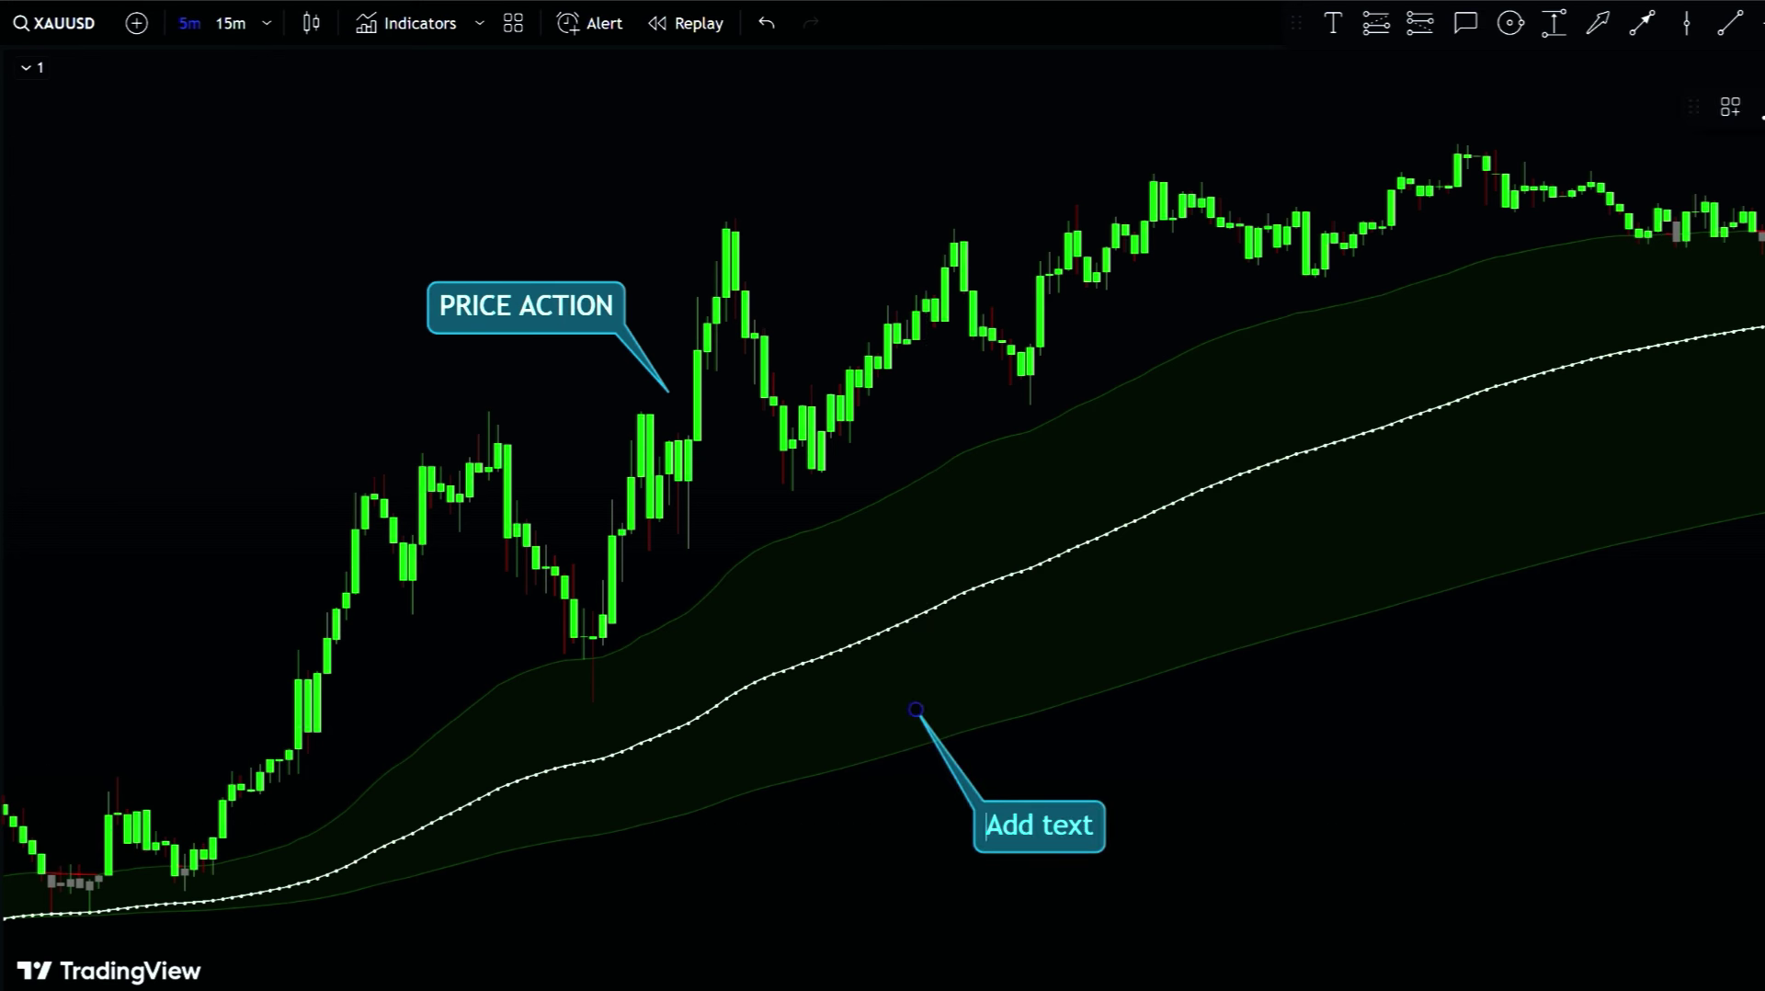
text(CLOU)
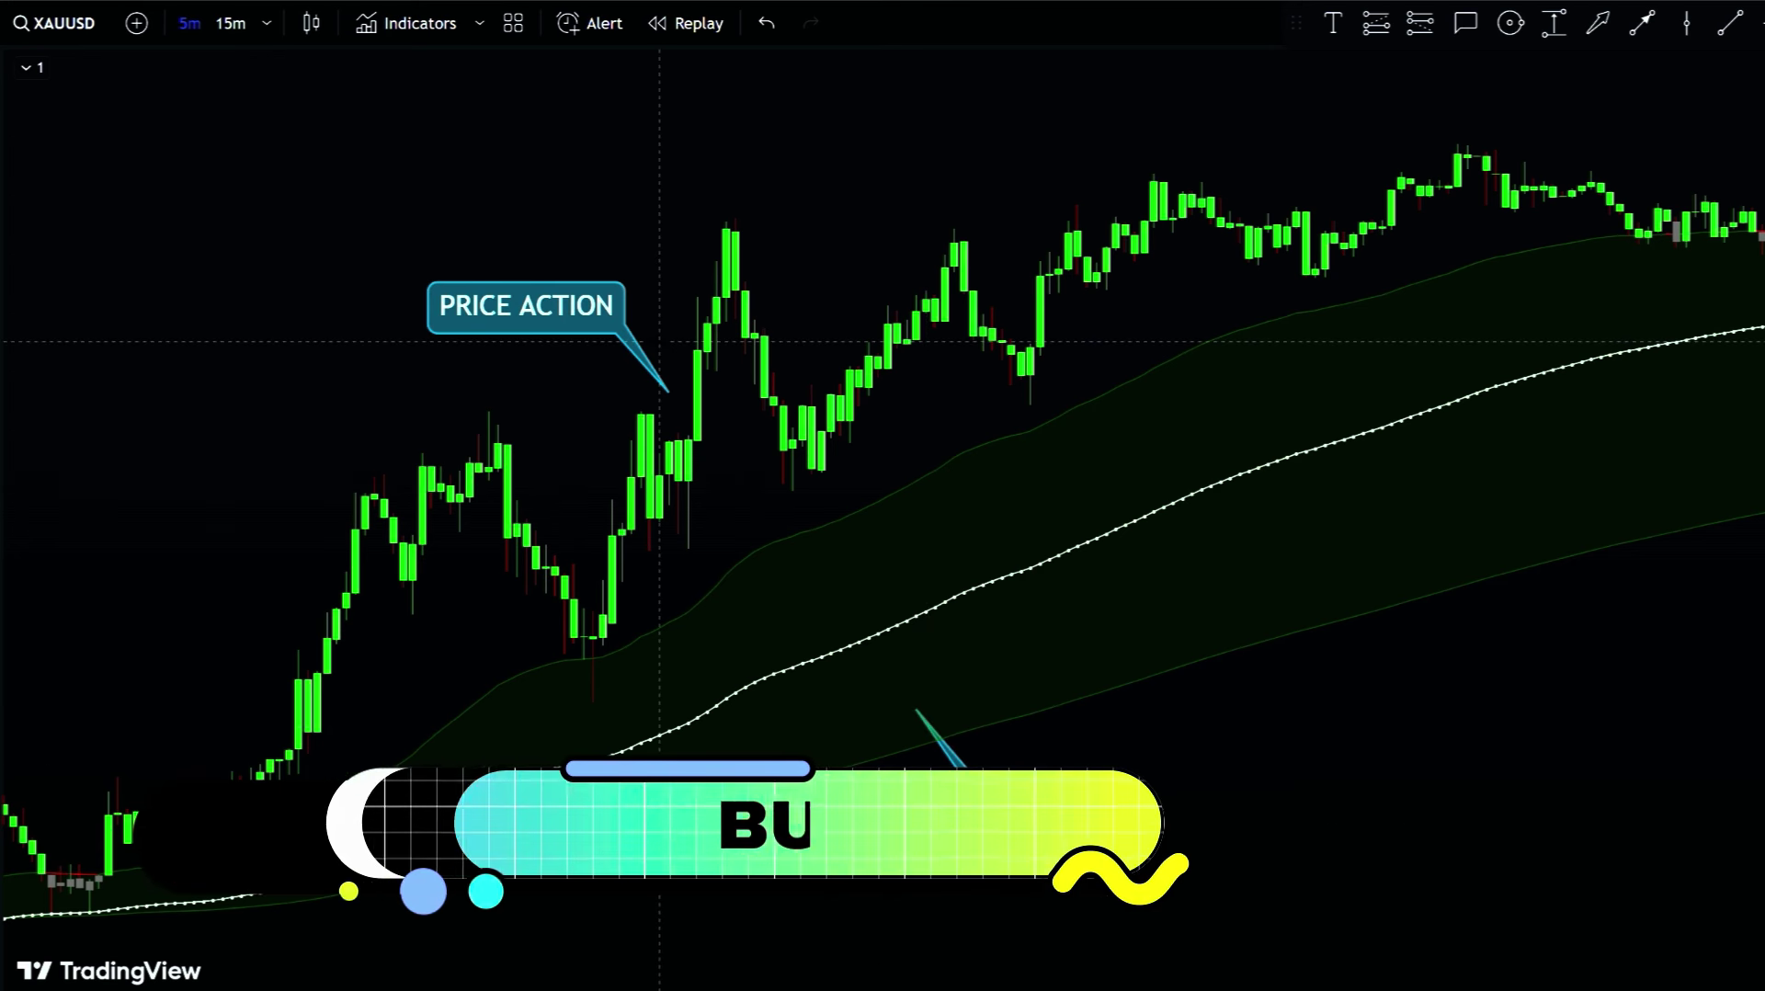
Step: Draw an arrow along the rising ribbon and anchor a callout on the sharp price drop
click(1642, 23)
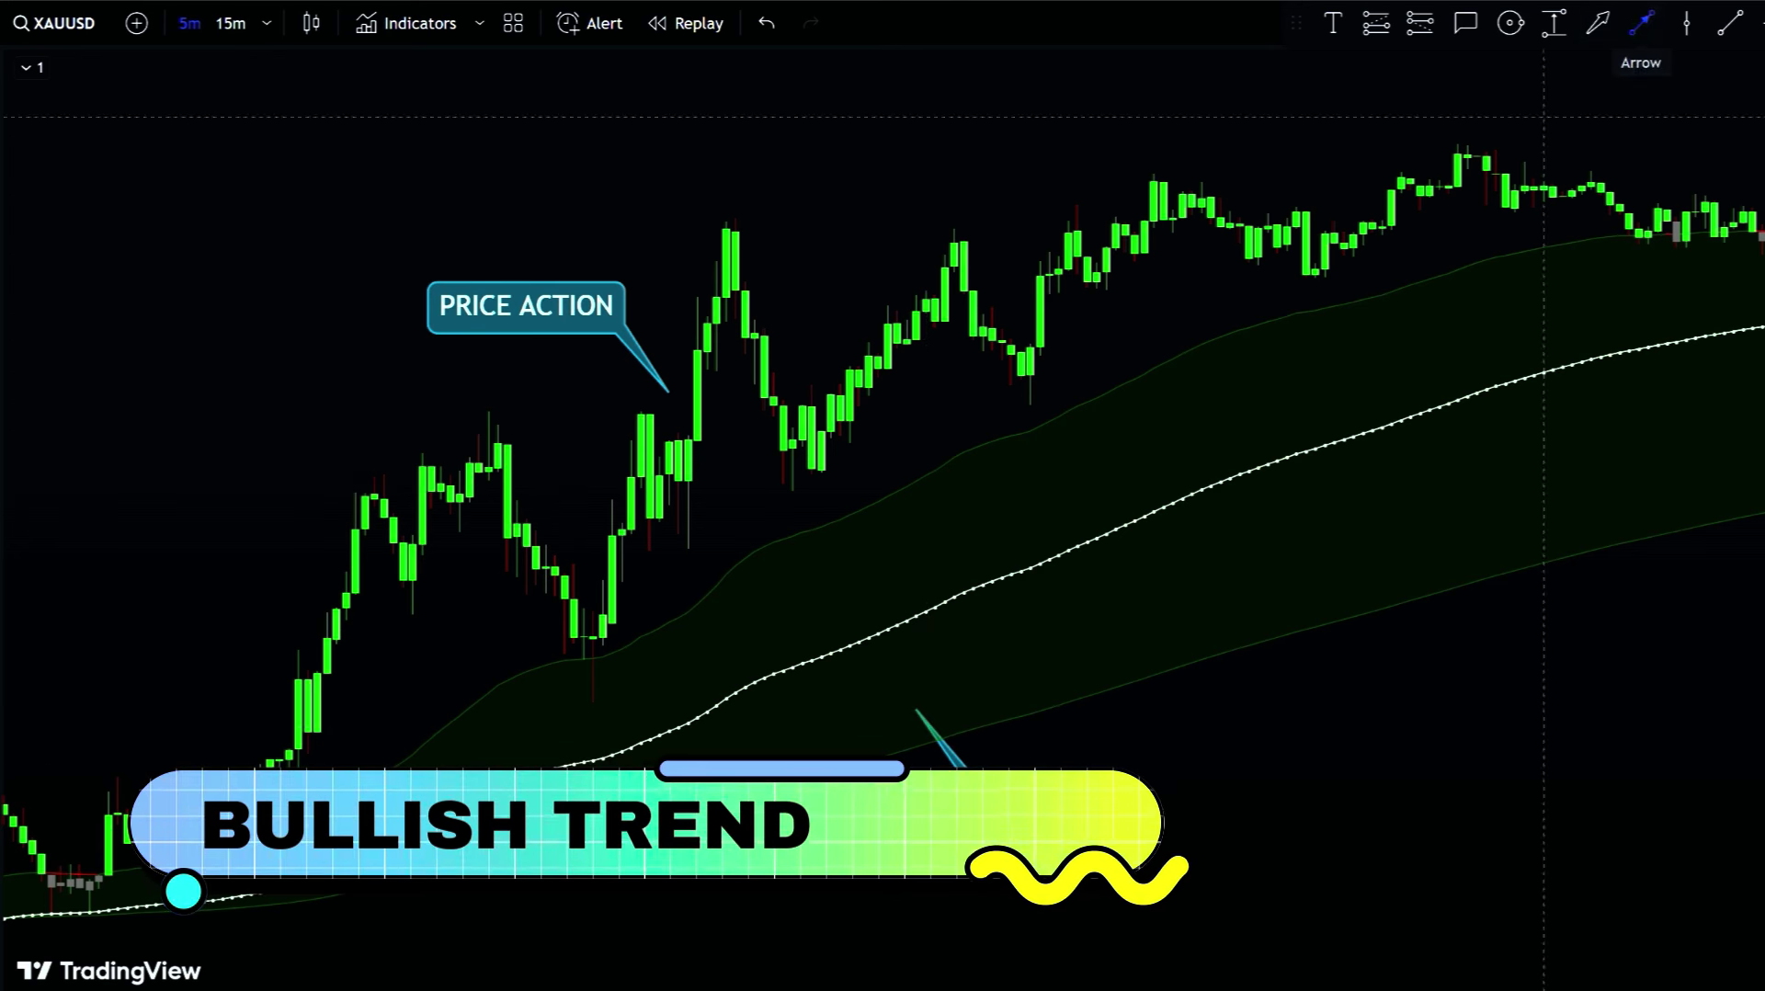
click(546, 728)
click(1292, 393)
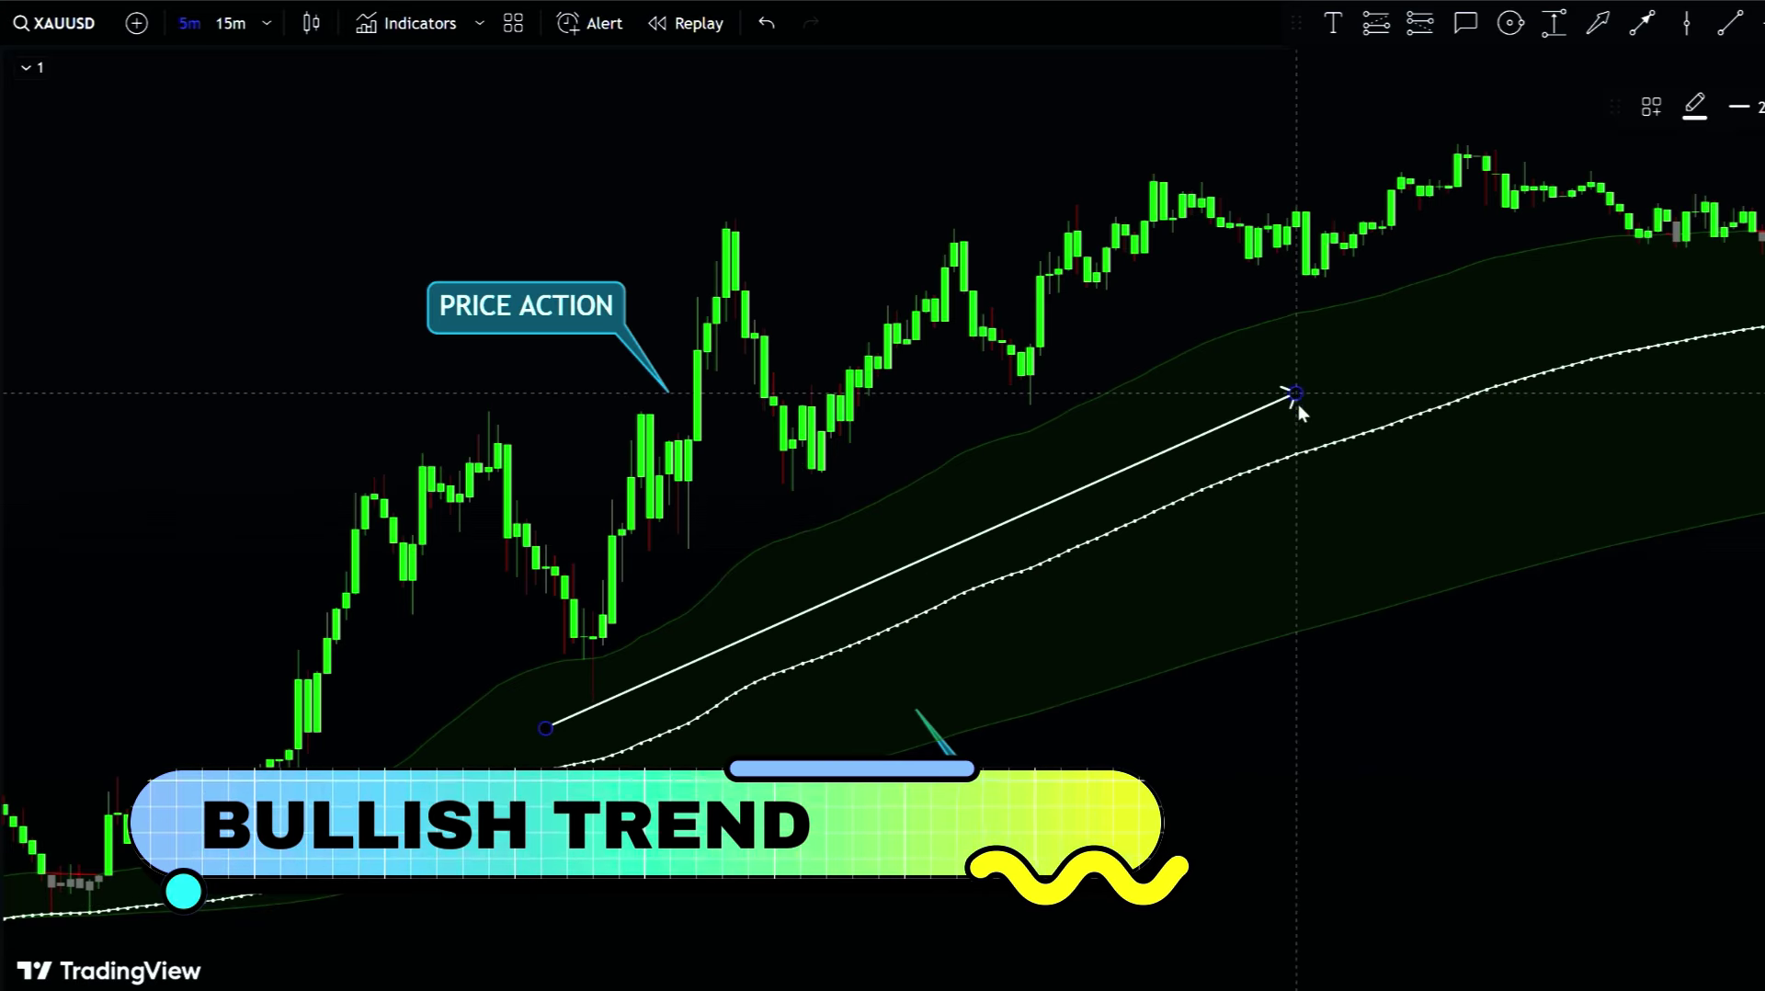
click(1466, 23)
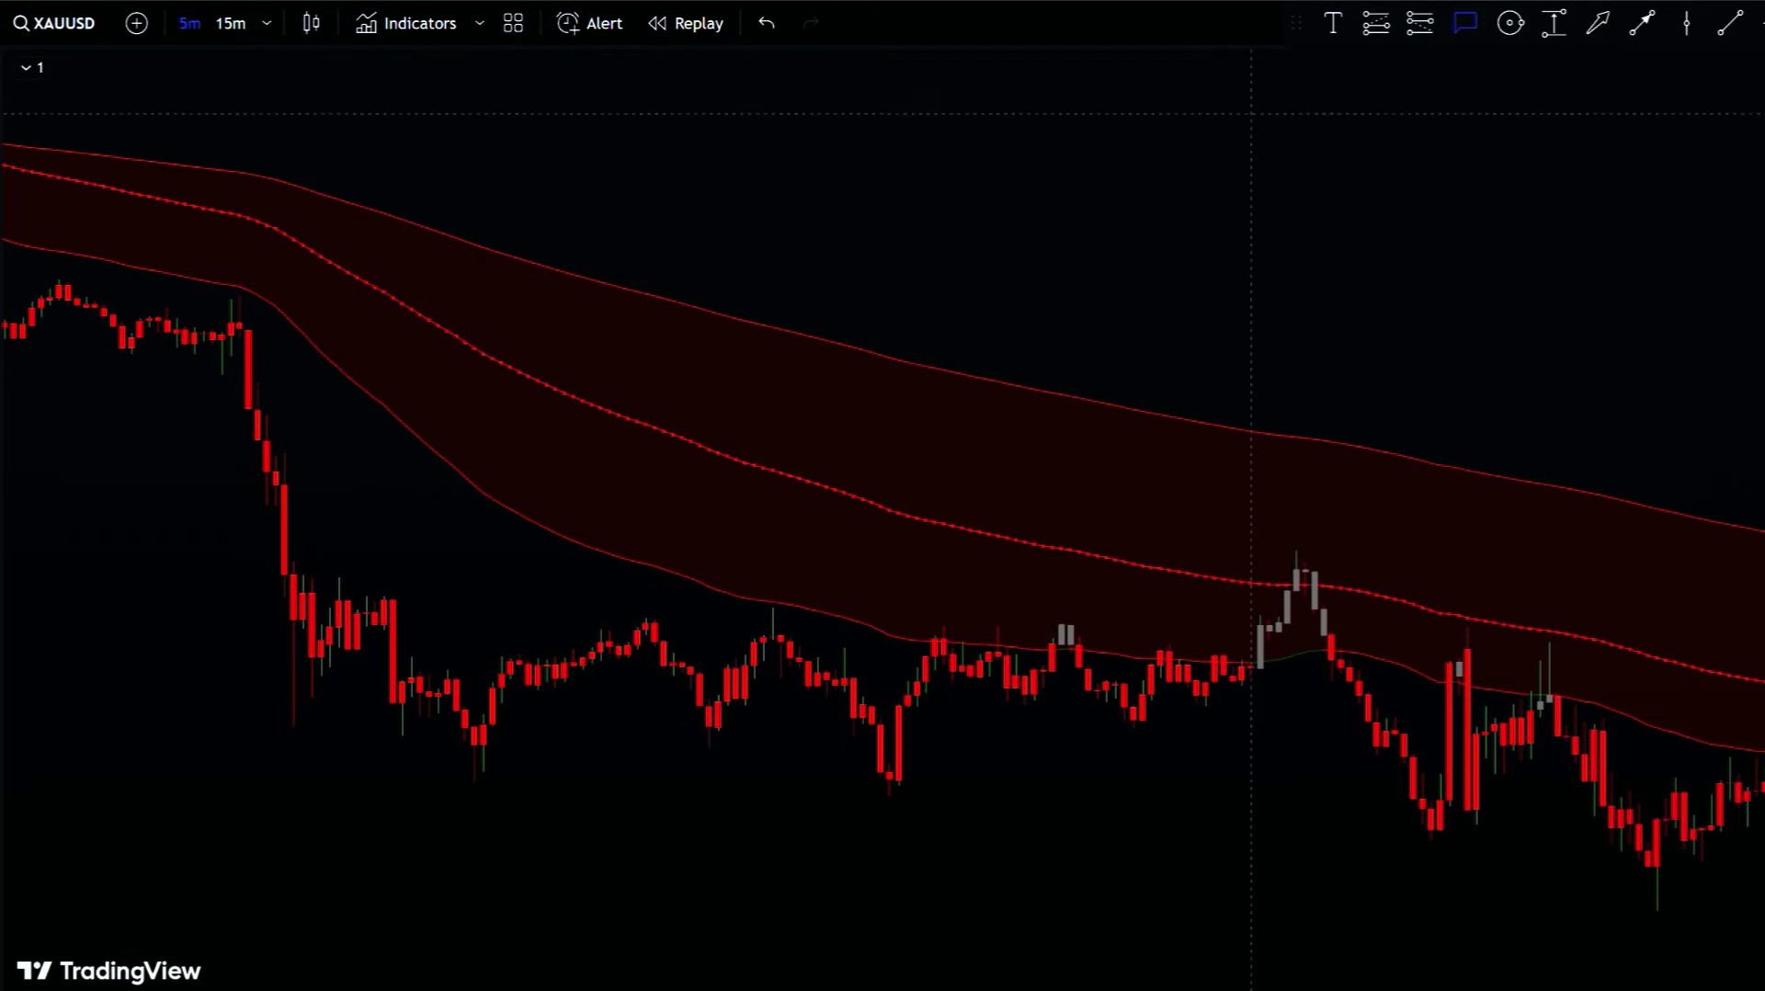
click(393, 662)
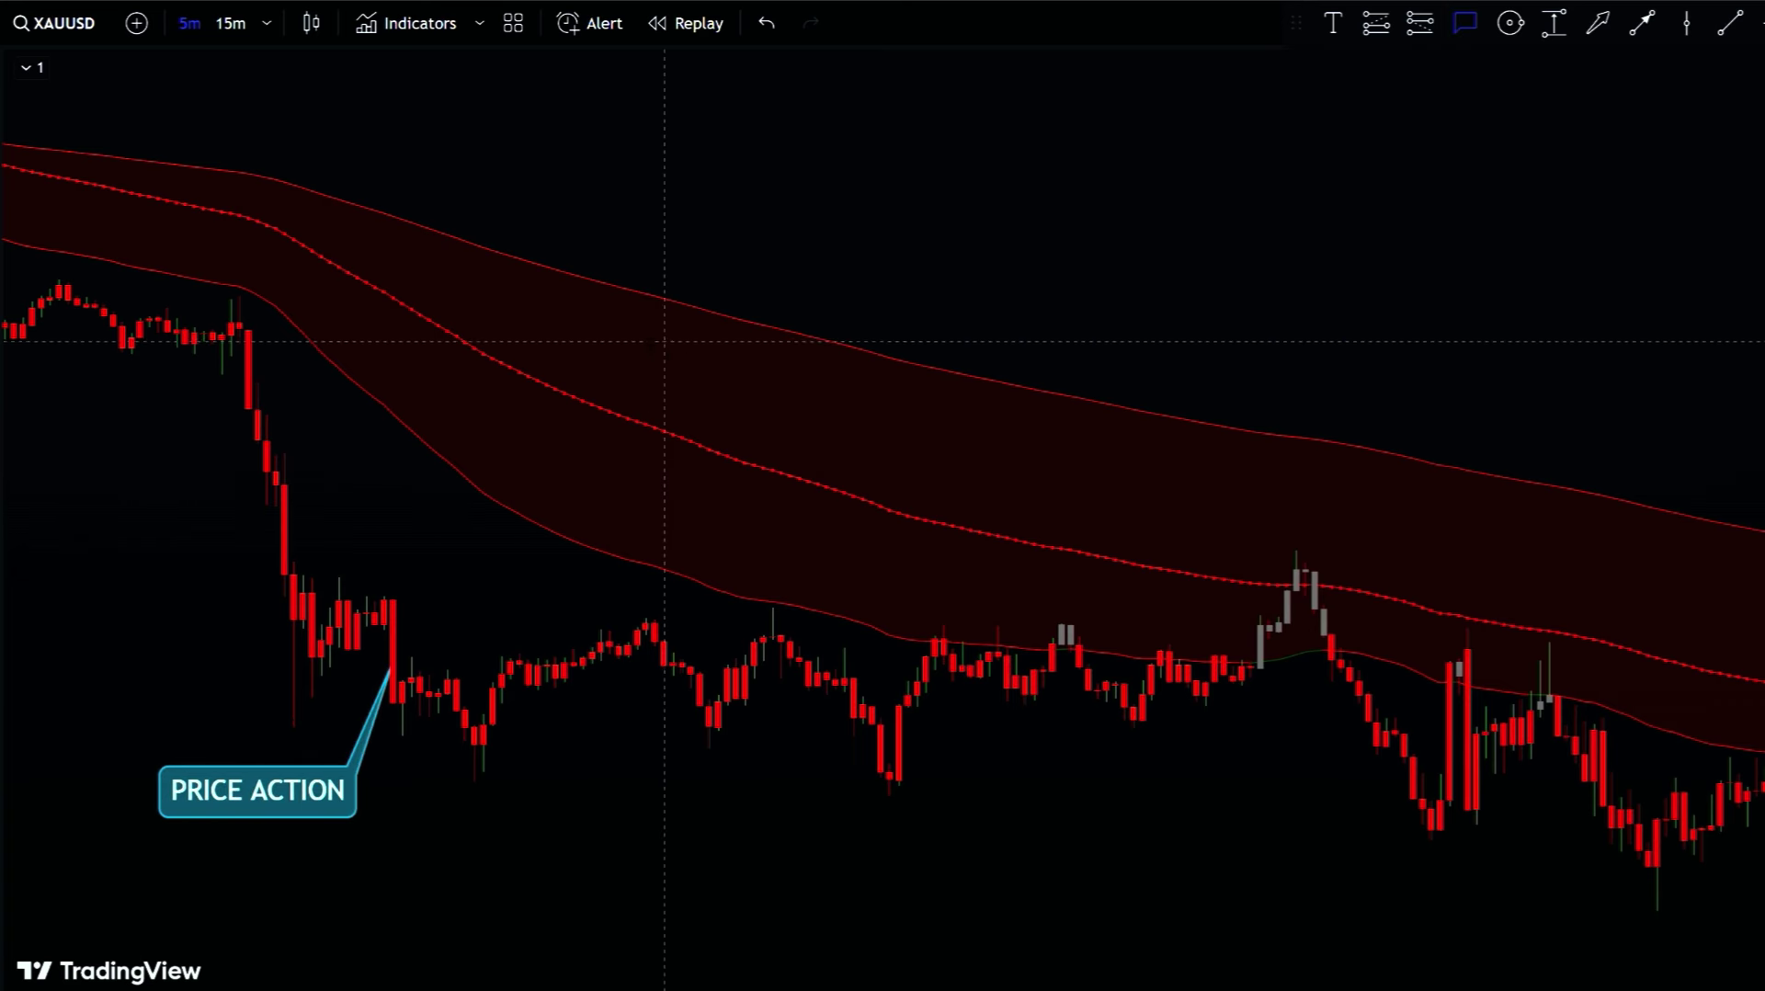
Step: Label the red cloud 'CLOUD', draw a downward arrow above it, and callout an early green candle
click(637, 350)
text(CLOUD)
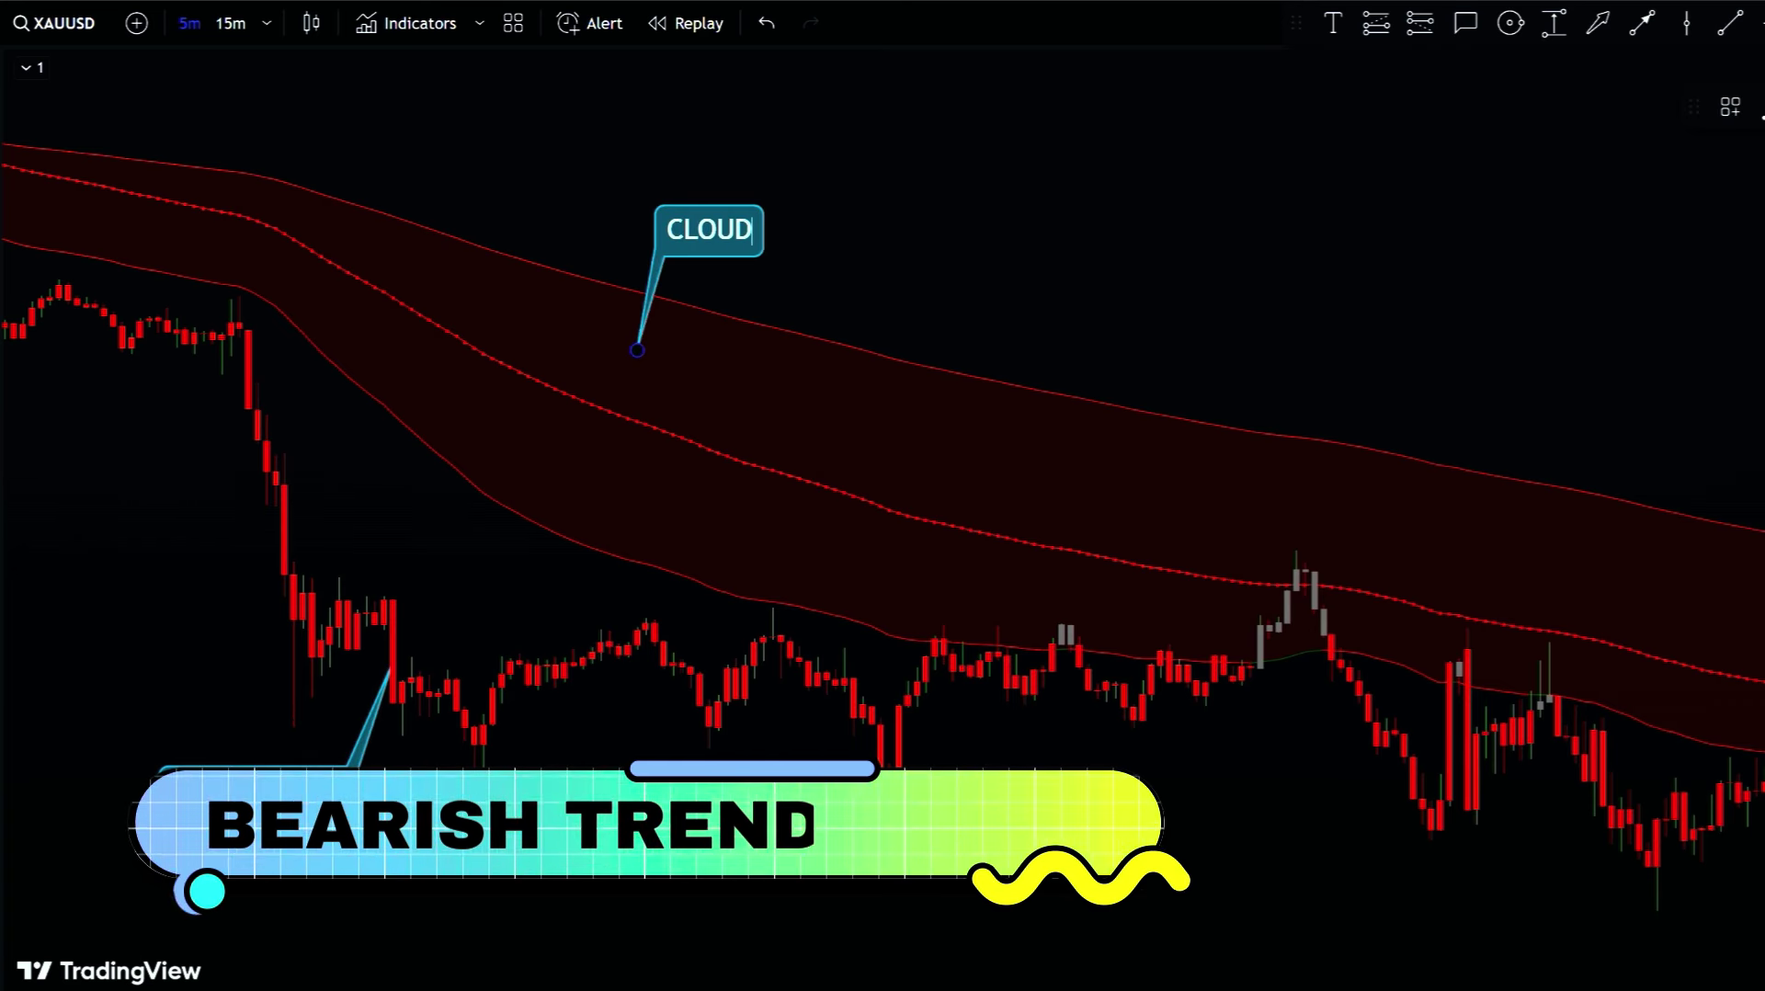
click(856, 260)
drag(628, 137, 1494, 268)
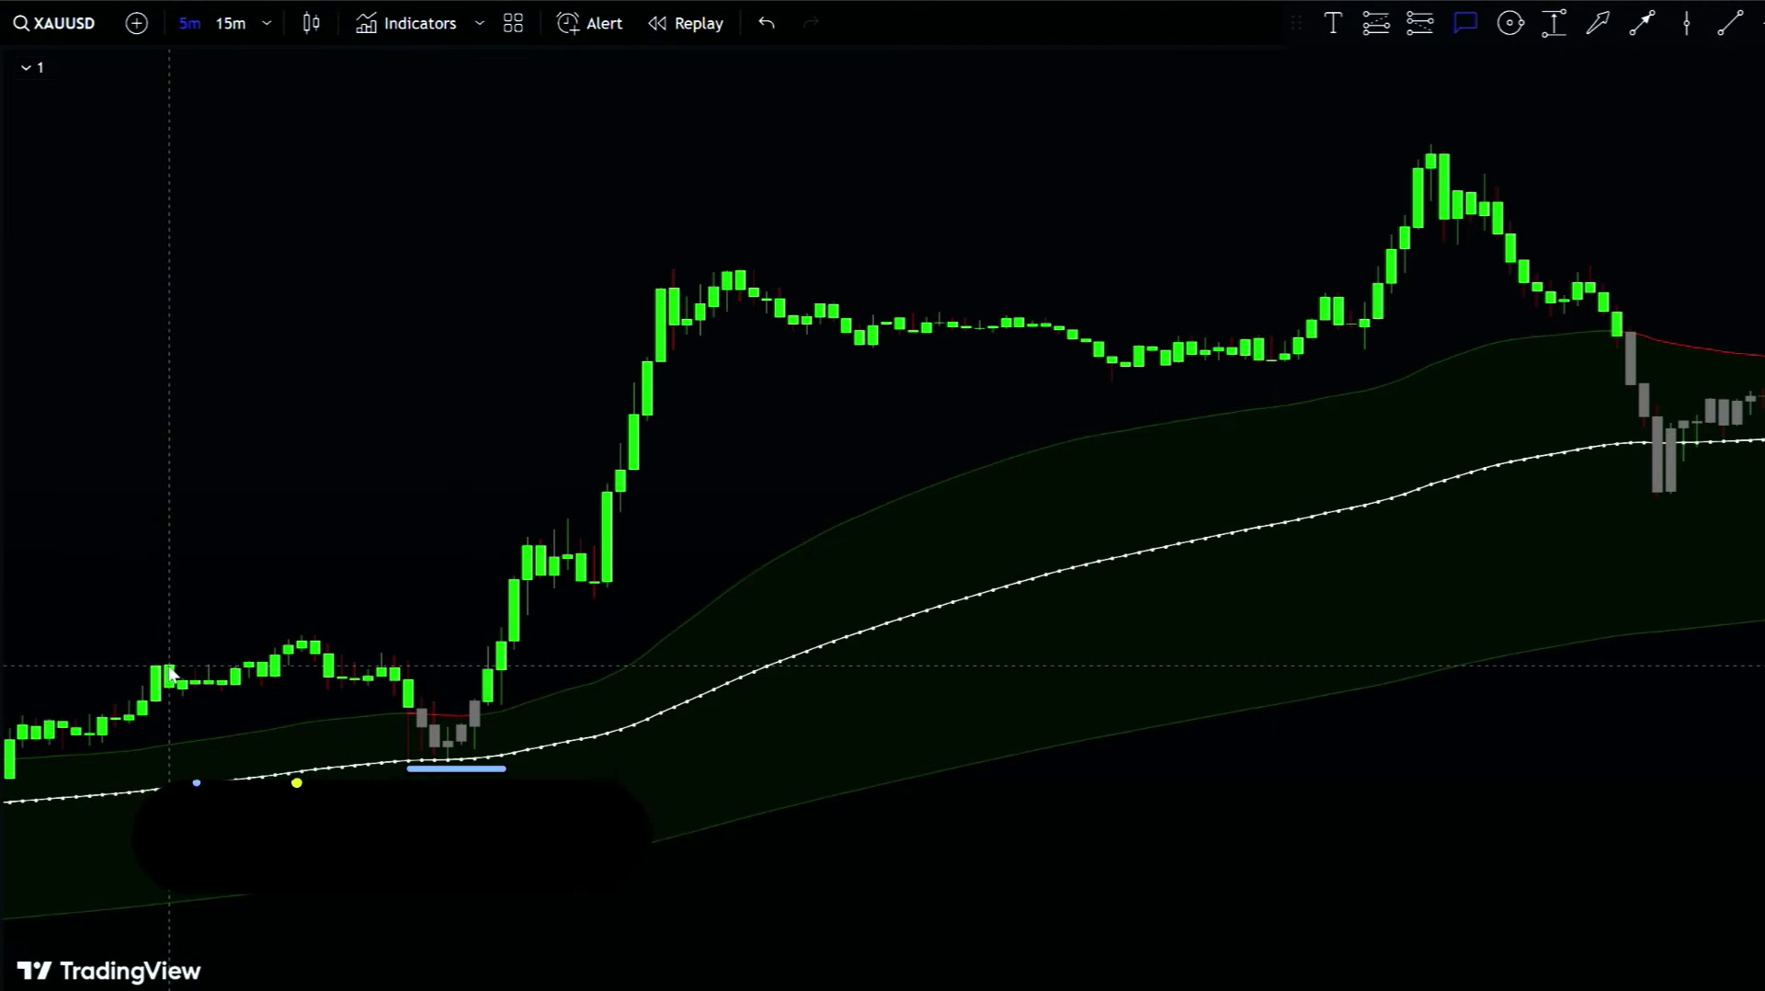
click(170, 674)
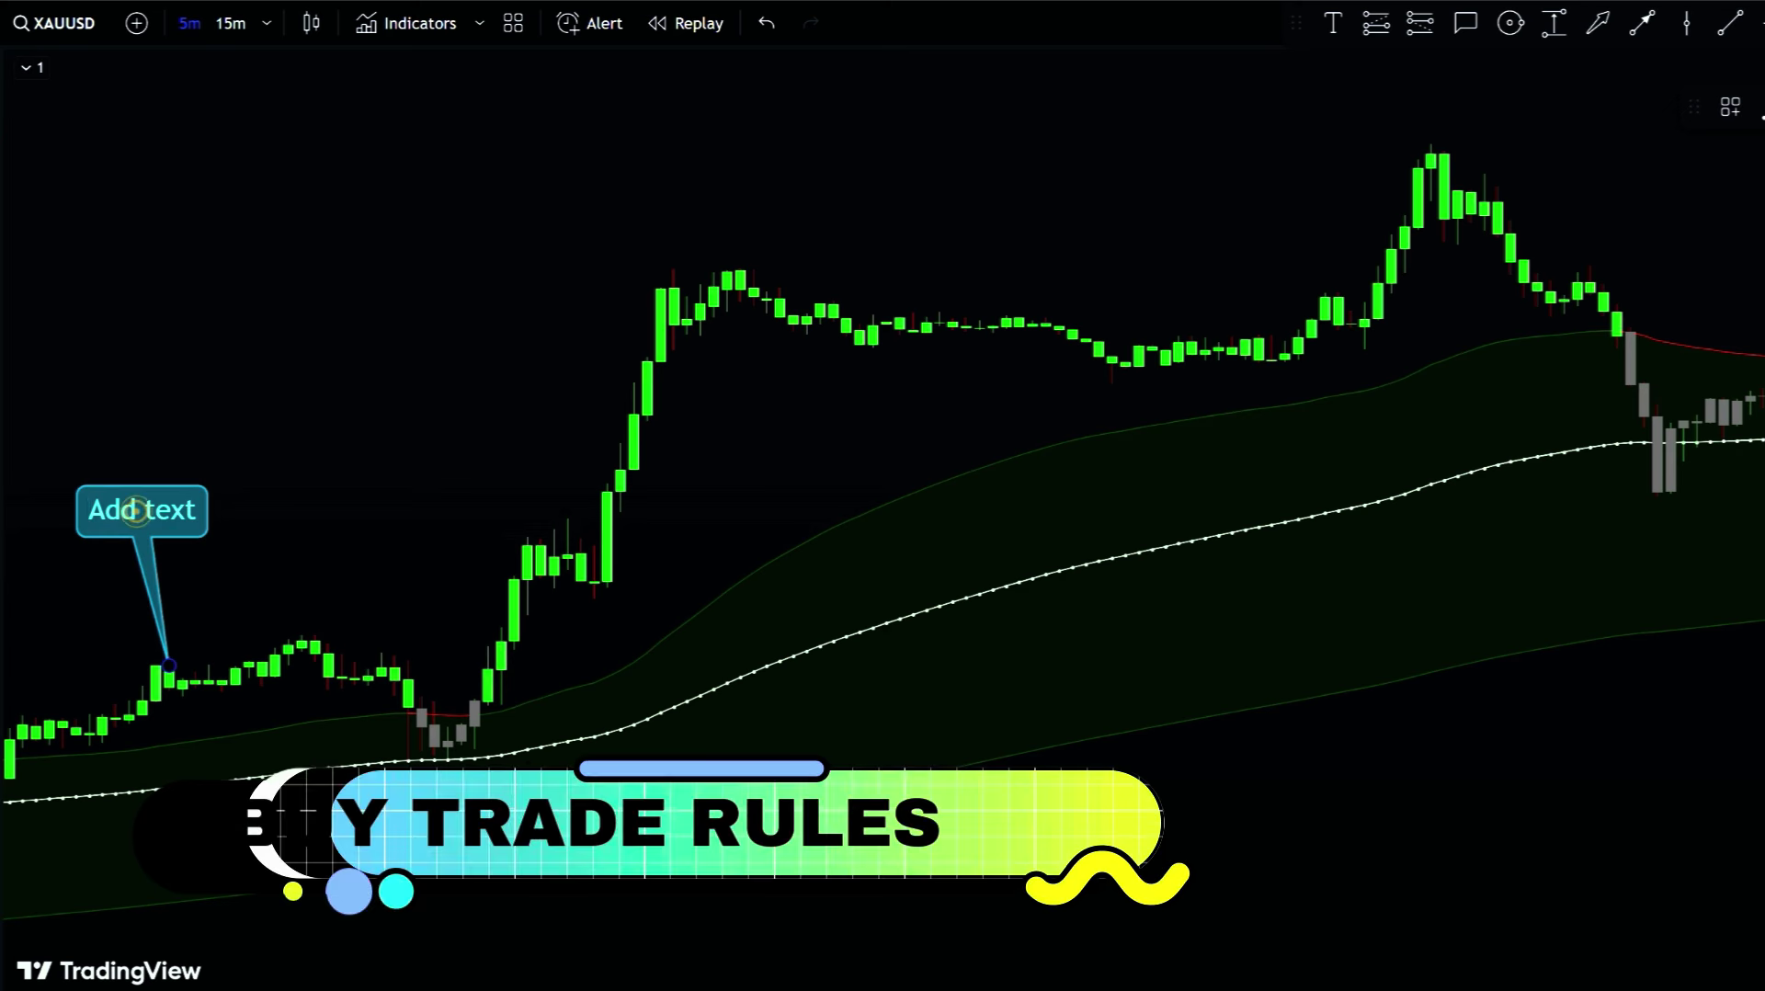
Step: Write 'PRICE > CLOUD' and box the grey pullback candles as 'PULLBACK TO THE MID LINE'
text(PRICE)
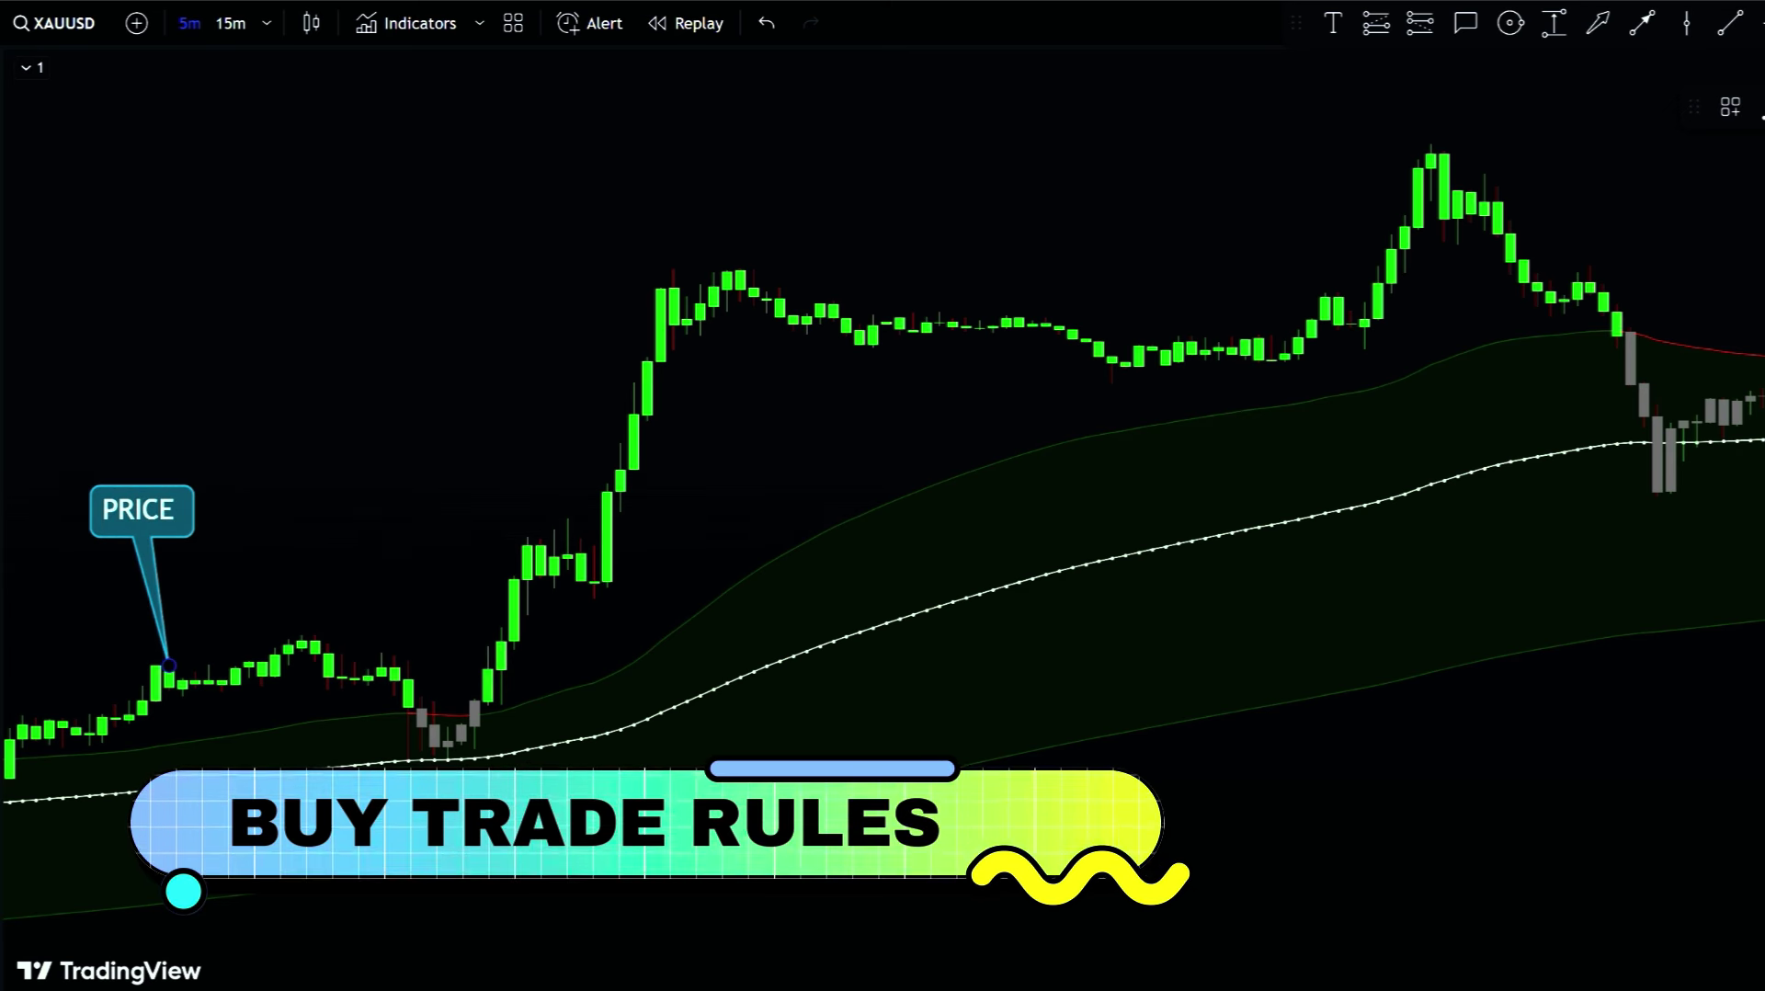
text( > CLOUD)
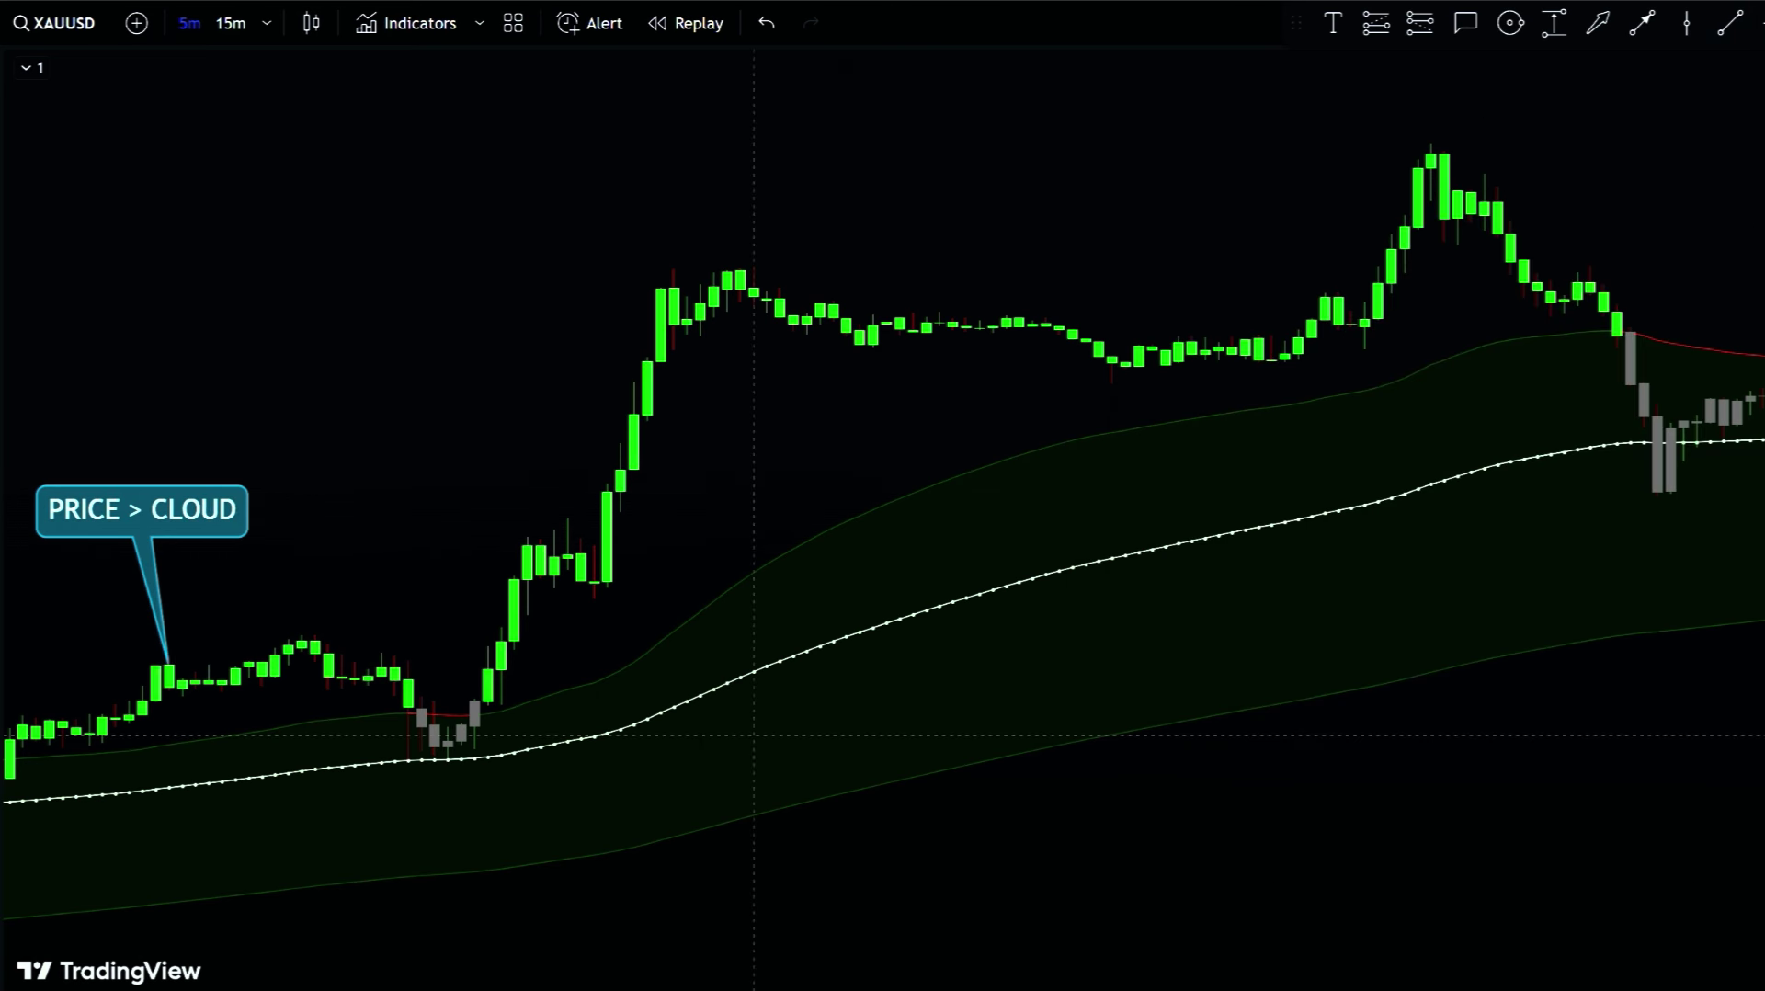
drag(513, 706, 620, 917)
text(PUL)
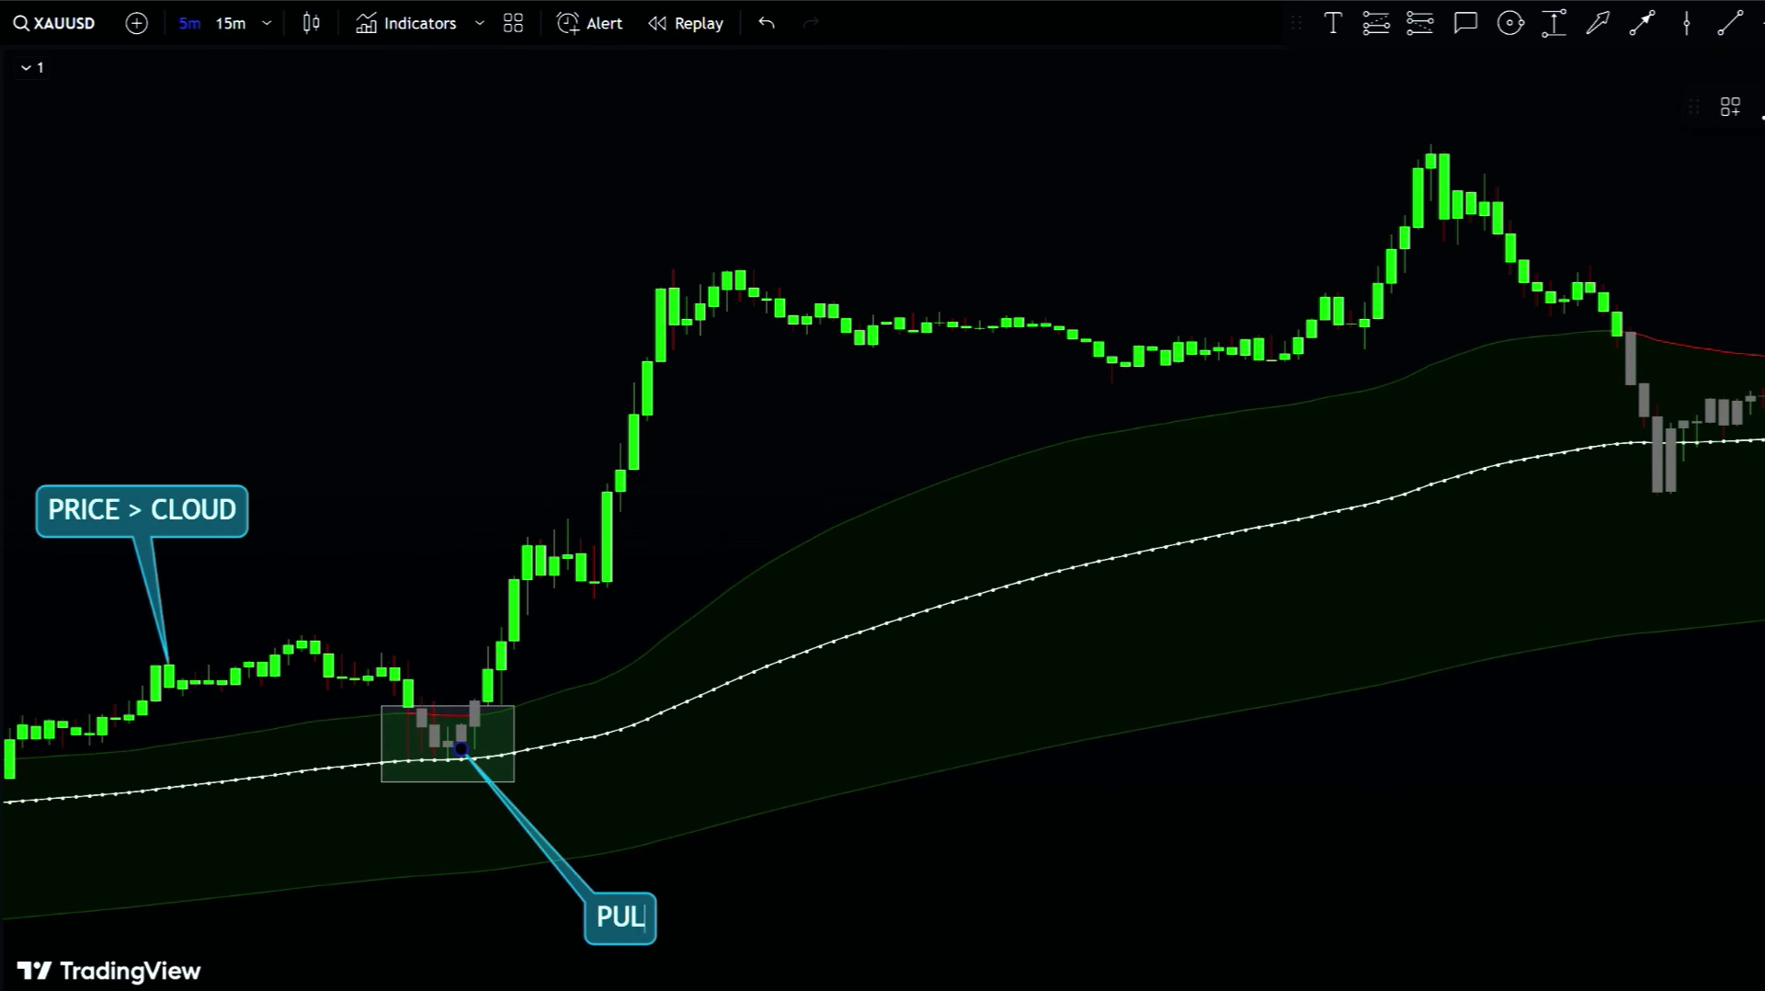
text(LBACK)
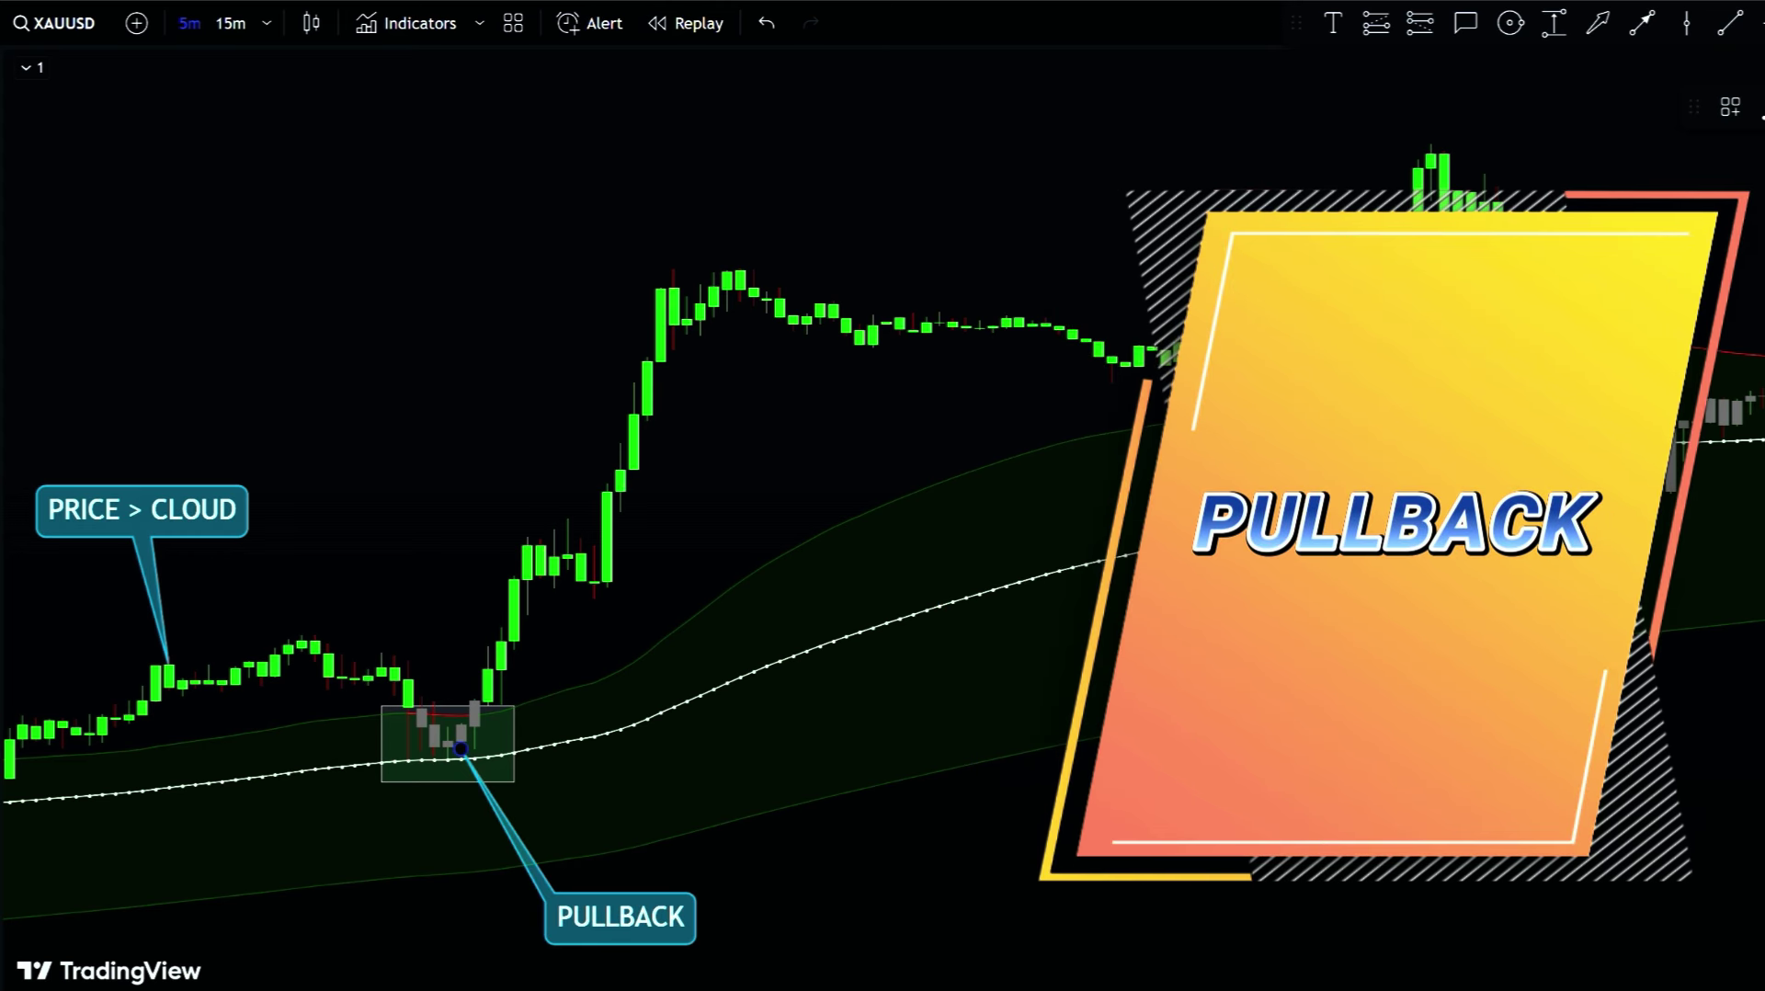
text( TO THE)
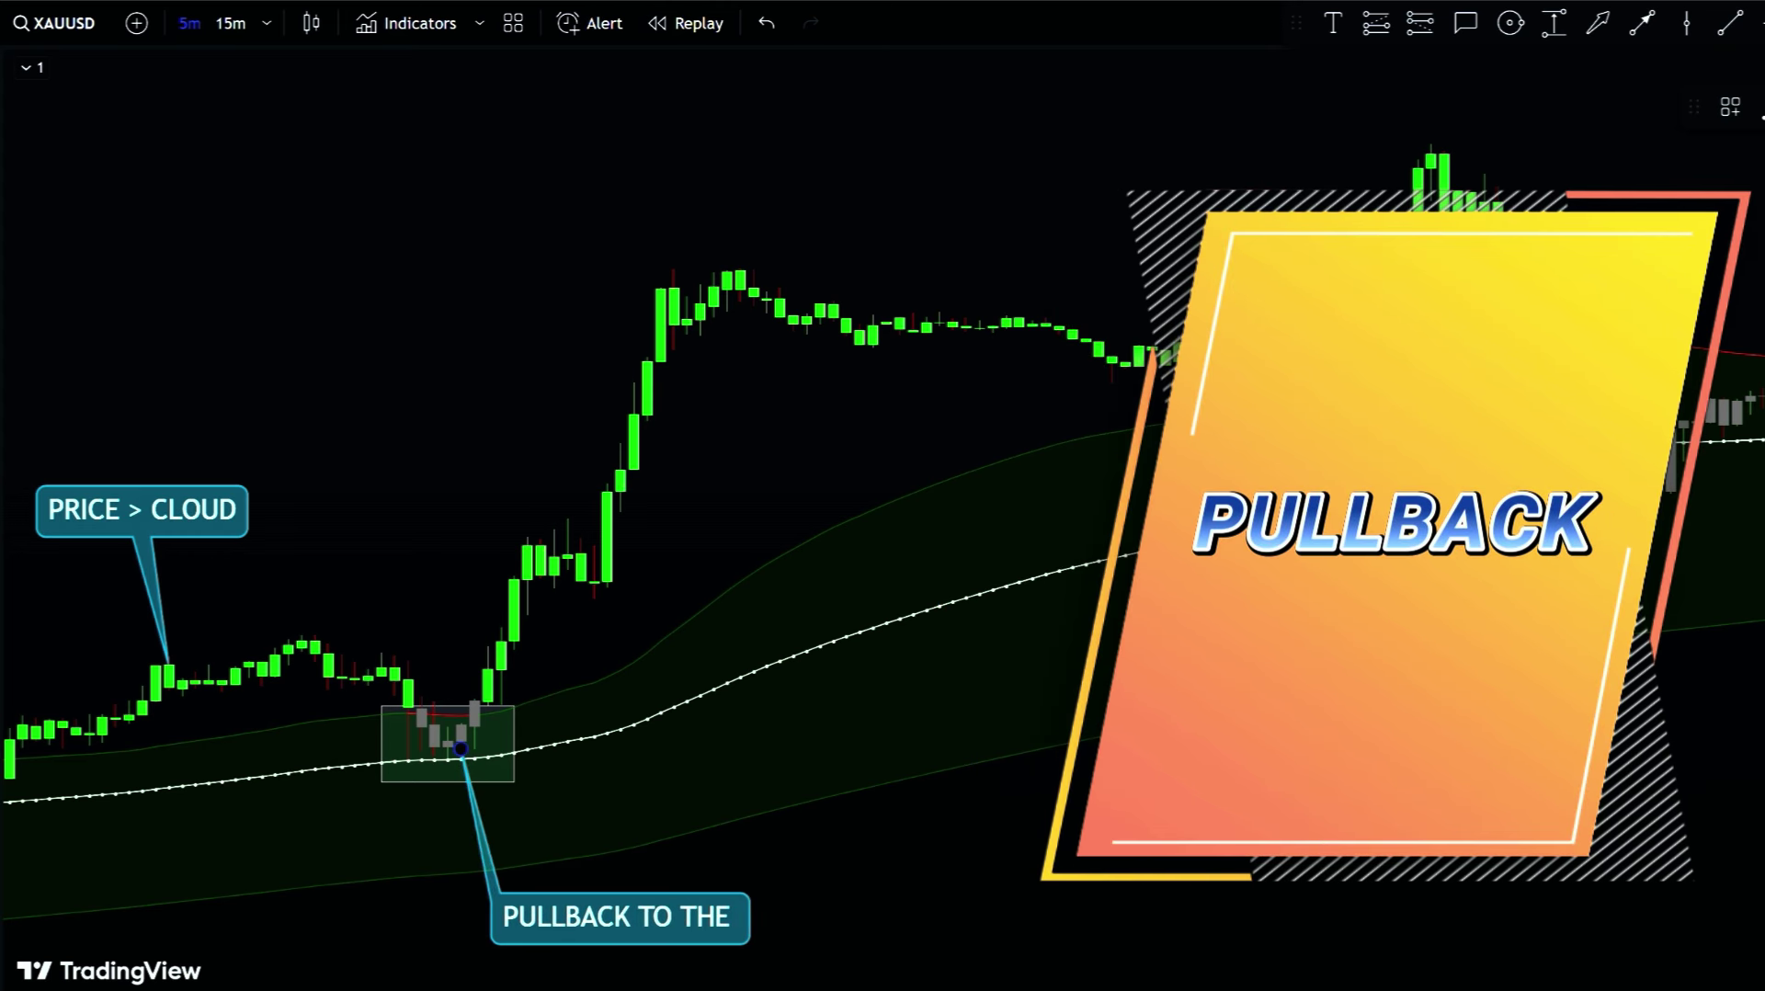
text( MID LINE)
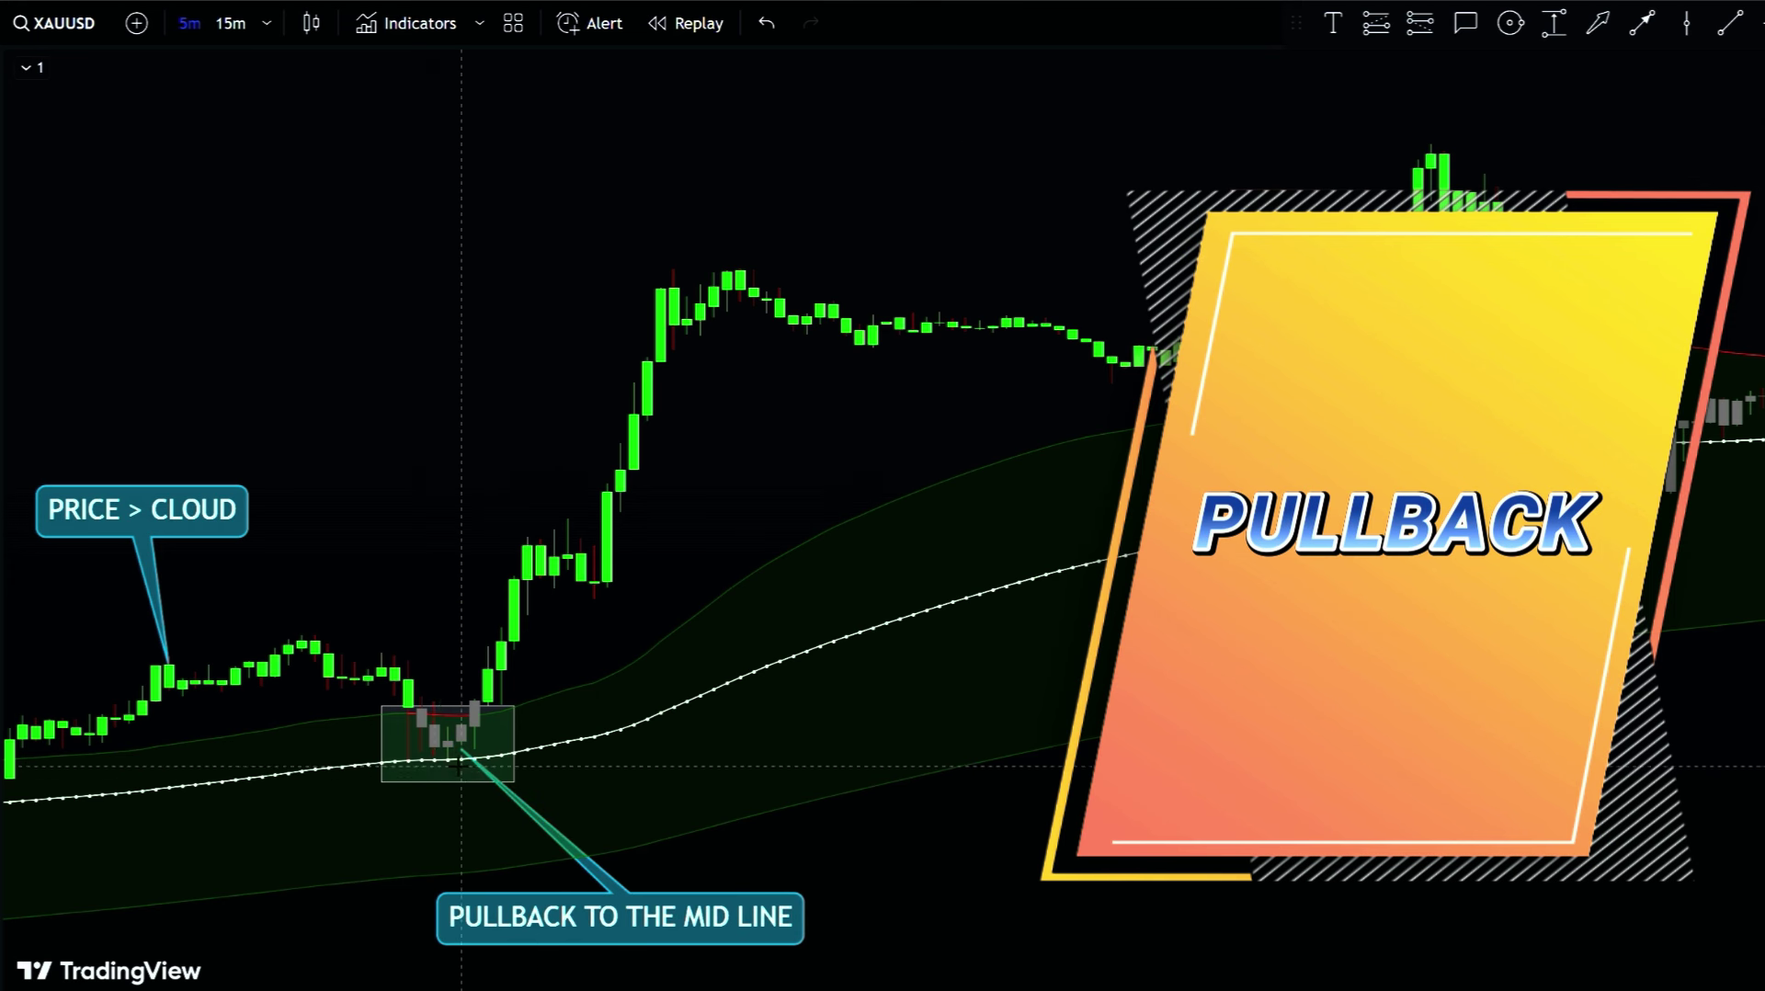
Step: Add 'BREAKING ABOVE THE CLOUD' and 'SIGNAL CANDLE' callouts on the breakout candle
click(1465, 23)
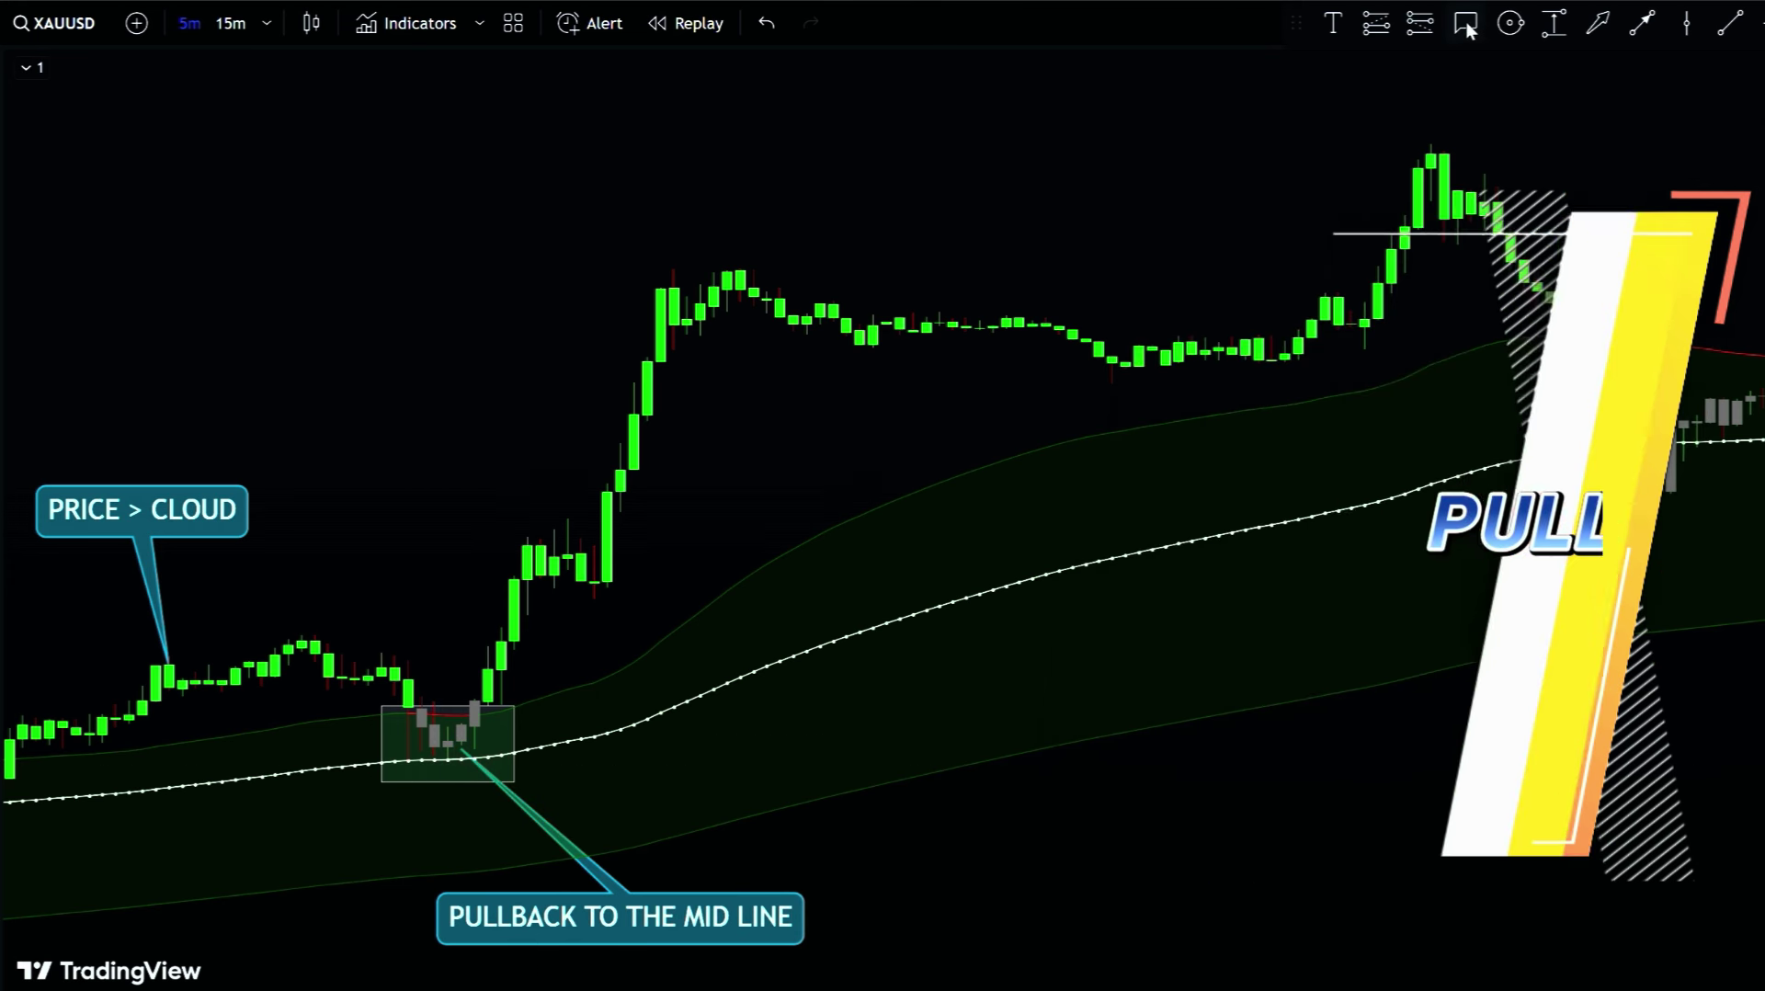
click(488, 673)
text(BE)
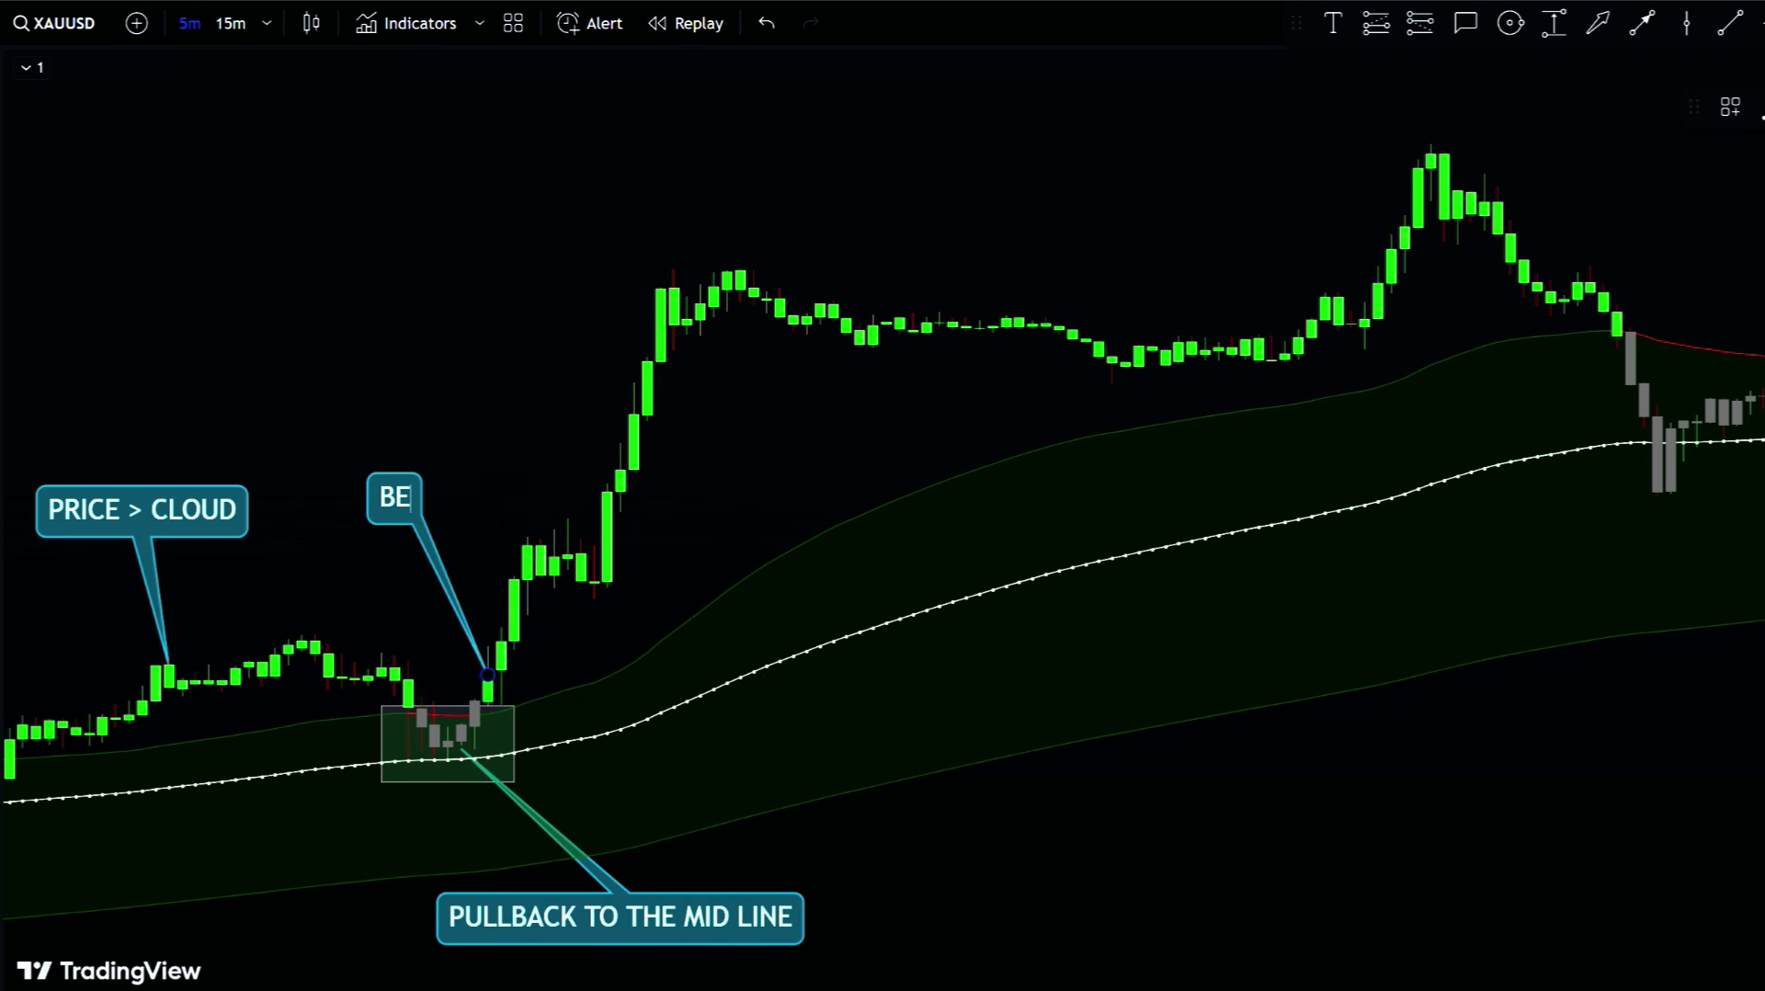
key(BackSpace)
text(REAKING AB)
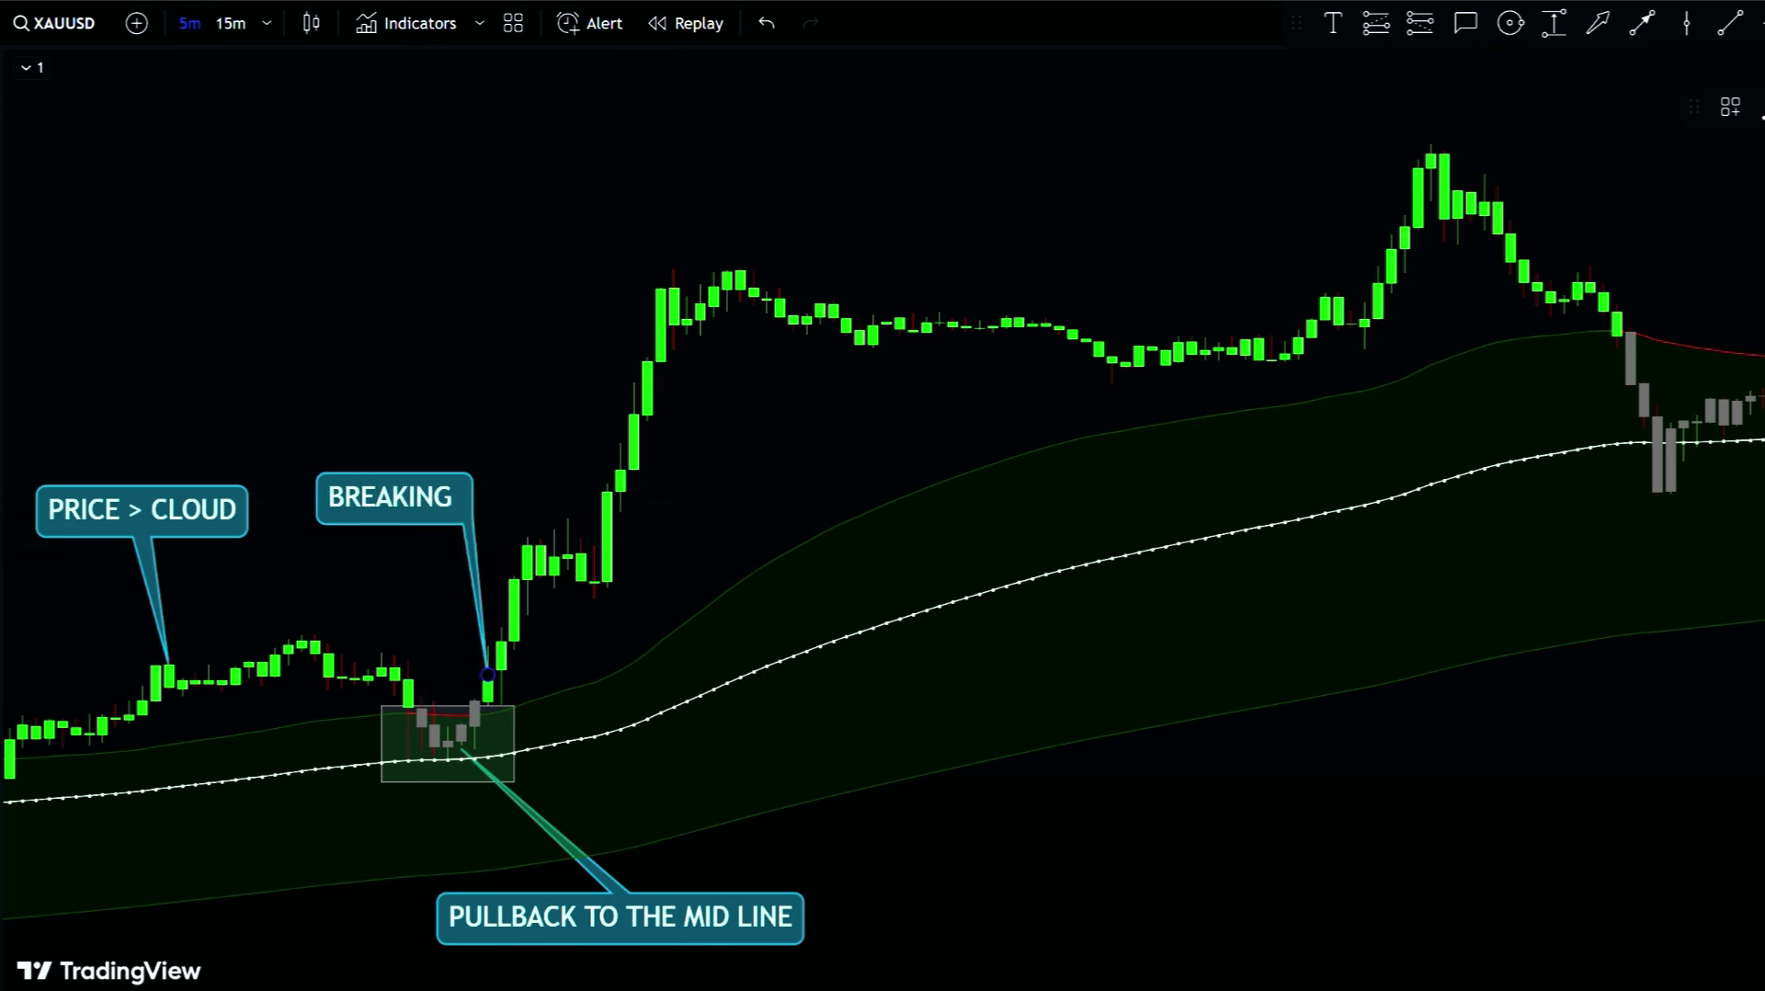
text(OVE THE CLOUD)
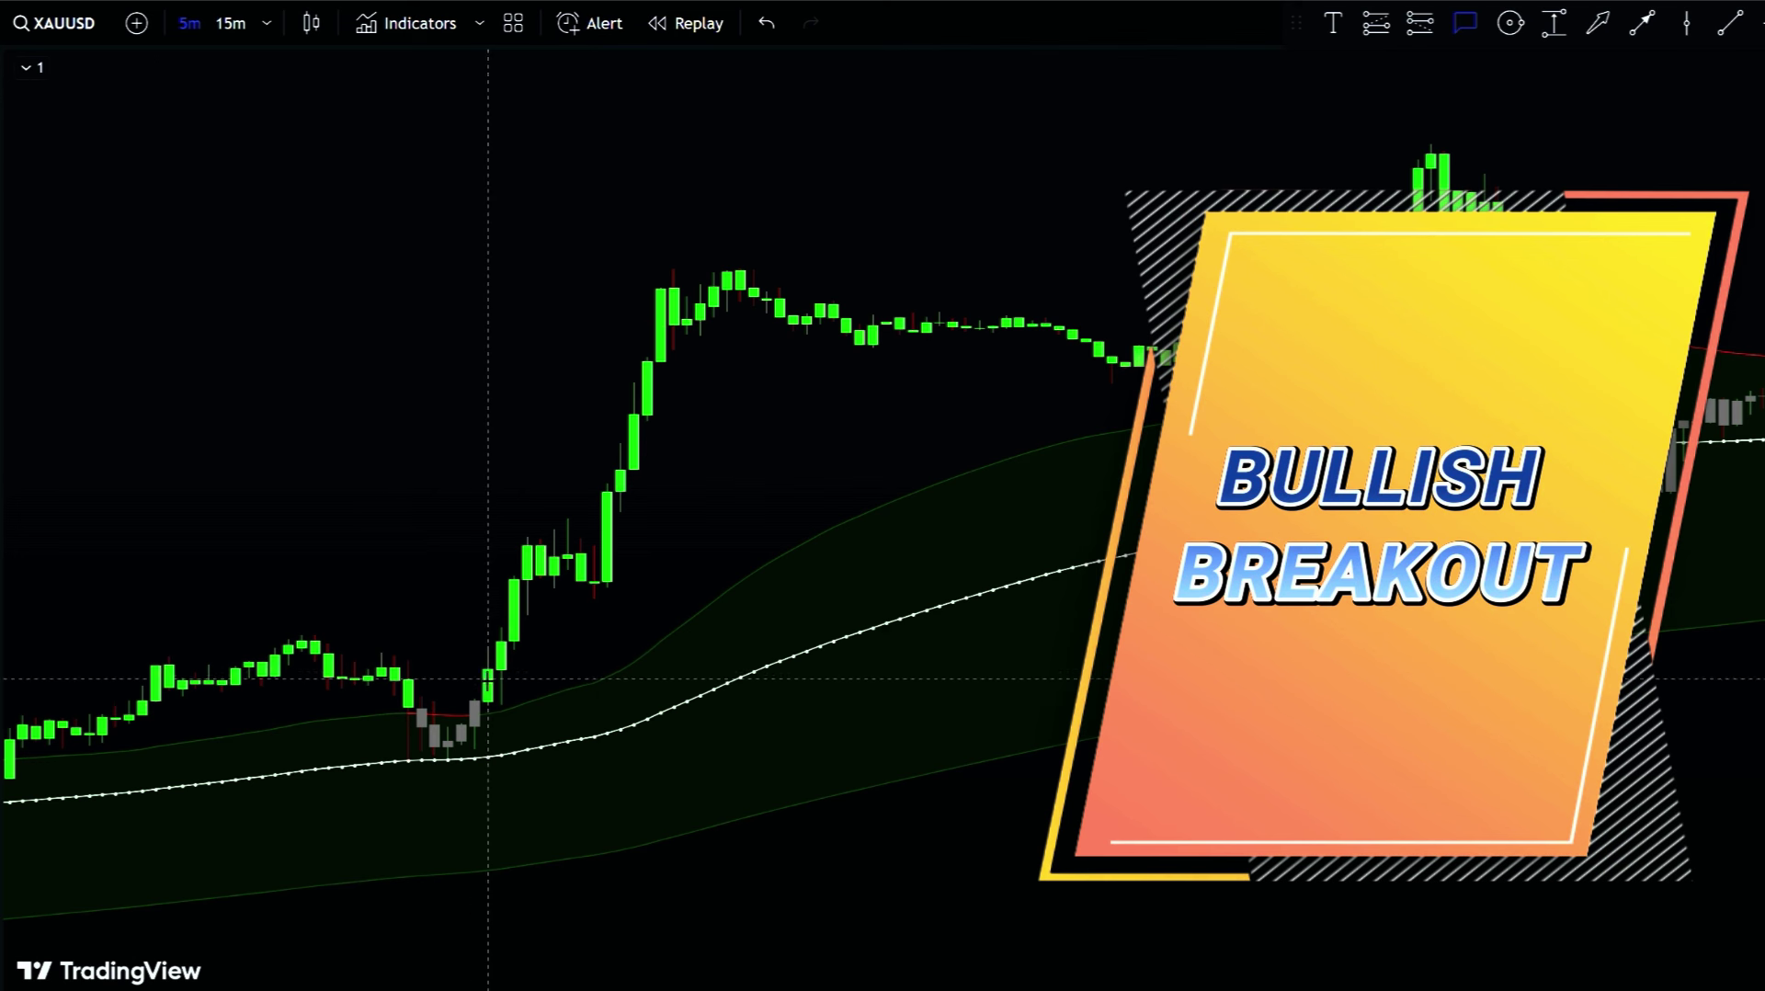
drag(488, 680, 341, 538)
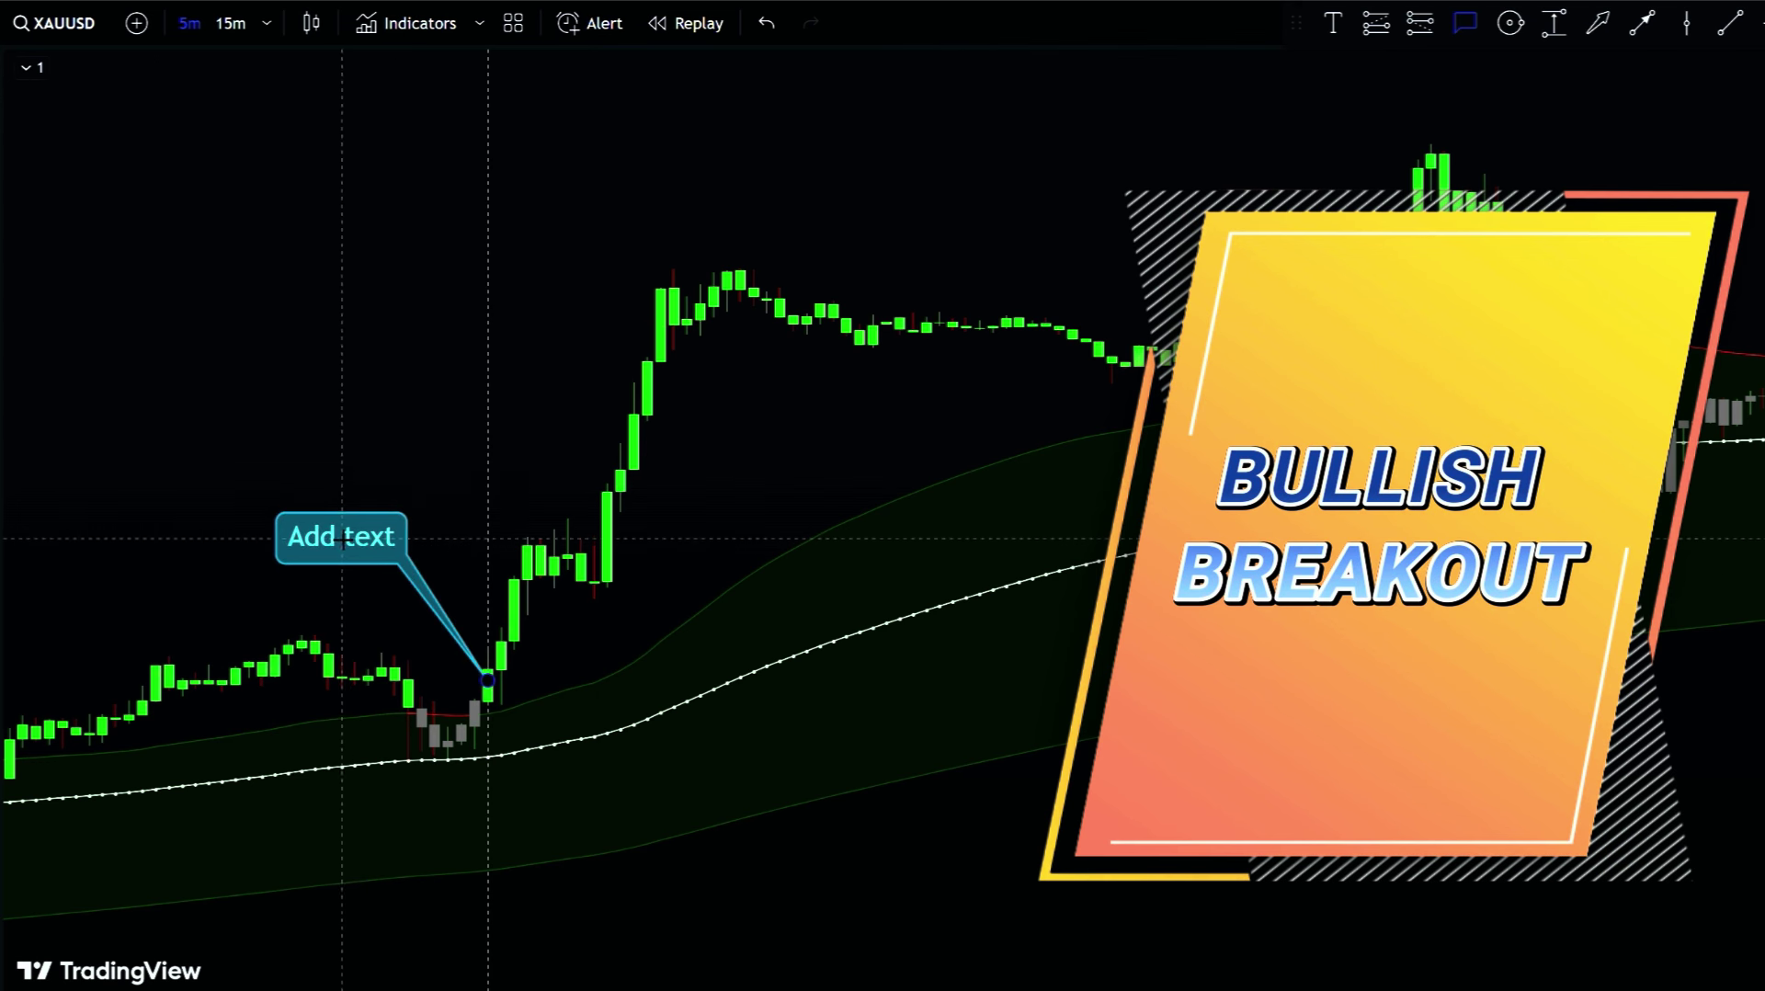
text(SIGNAL CA)
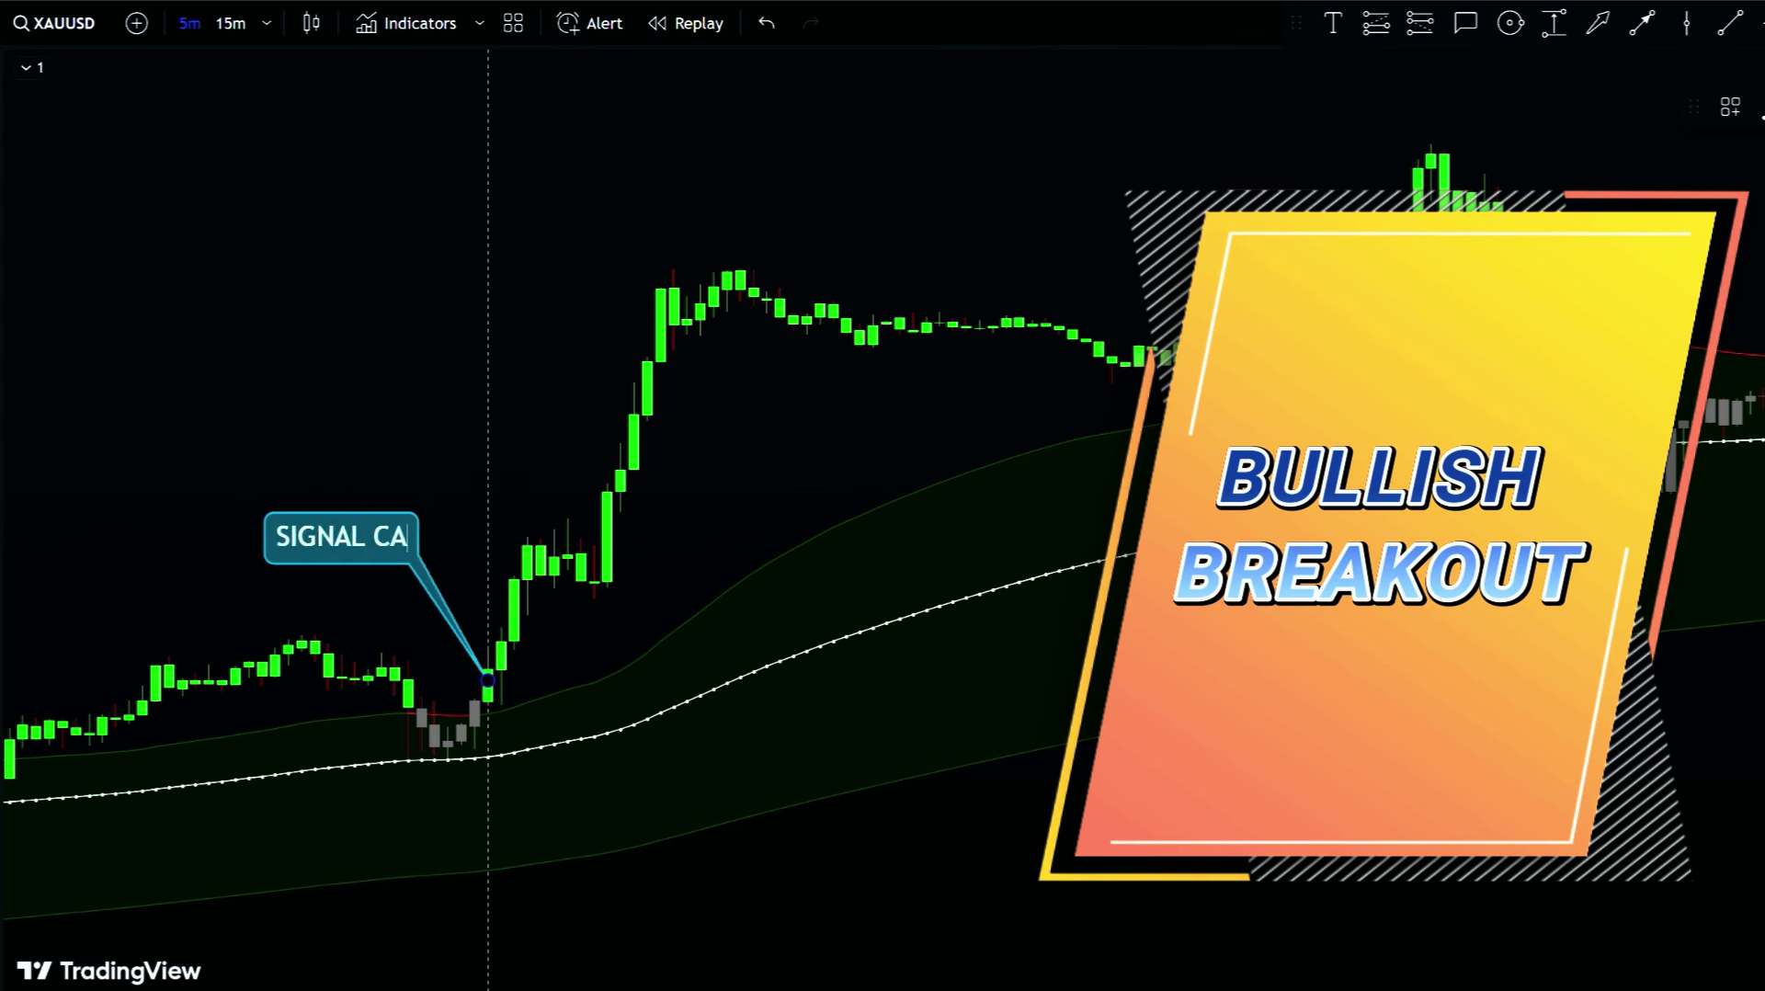
text(NDLE)
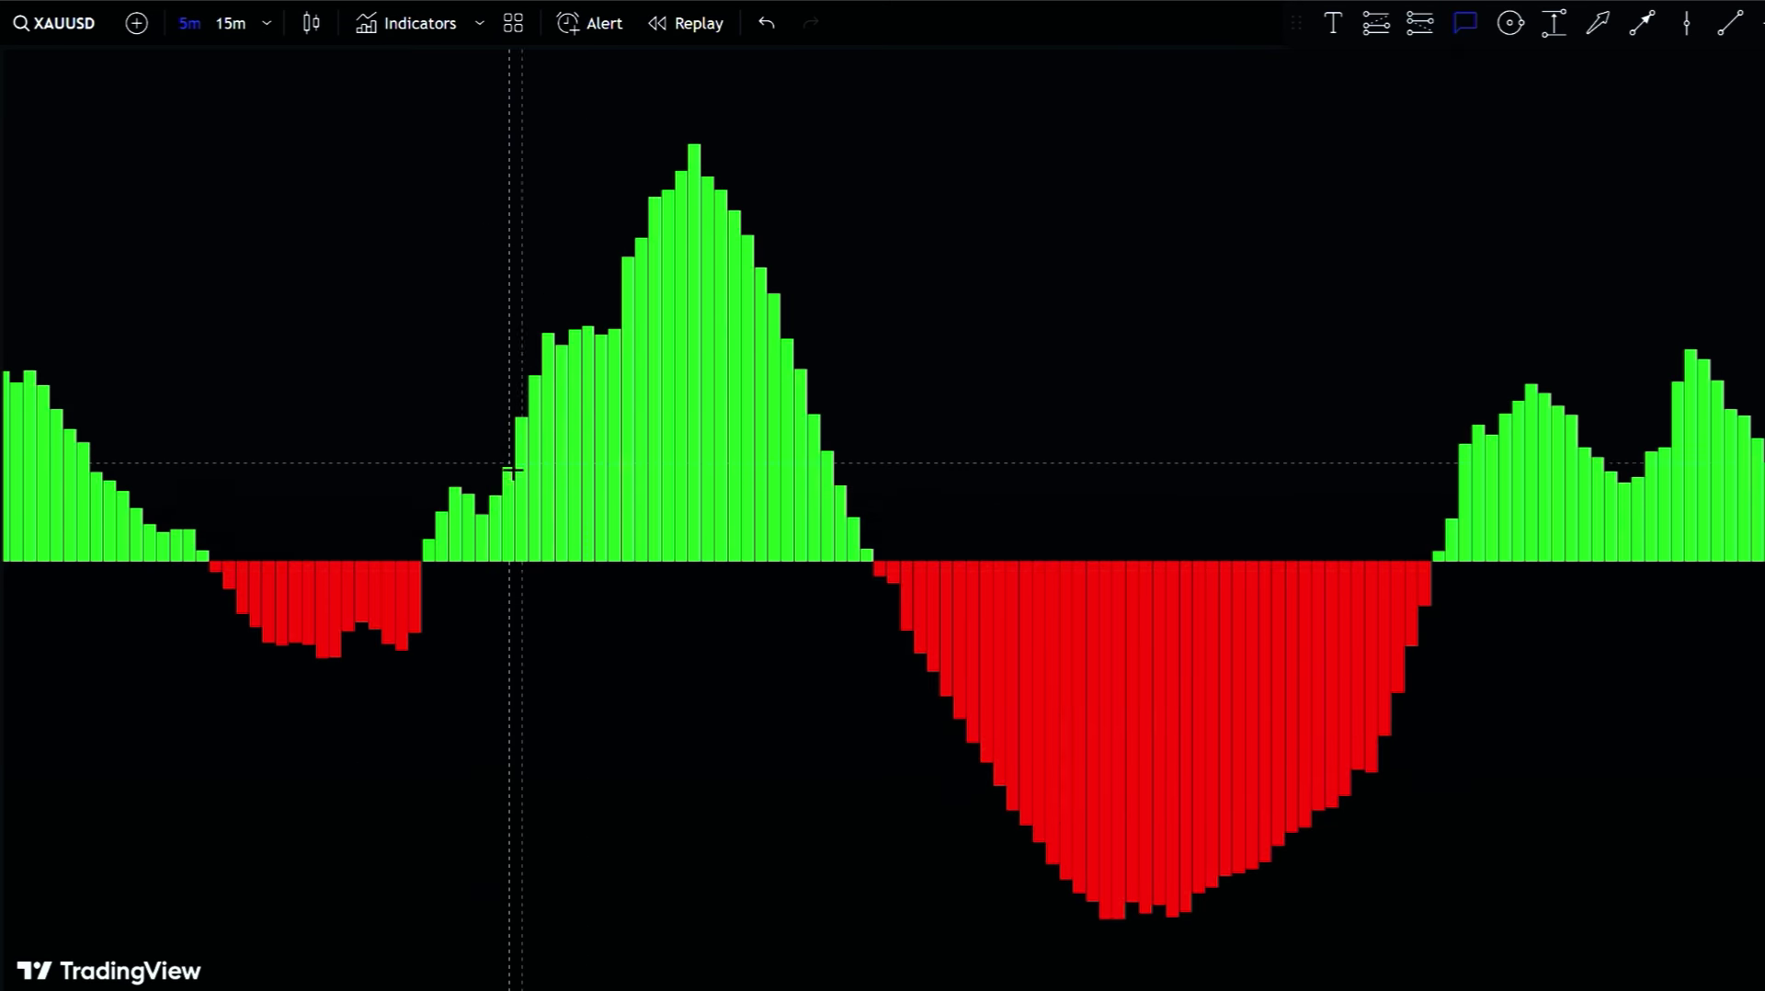
Step: Add a 'GREEN BAR > 0 LEVEL' callout on the first green oscillator bar above zero
drag(512, 471, 276, 285)
text(GR)
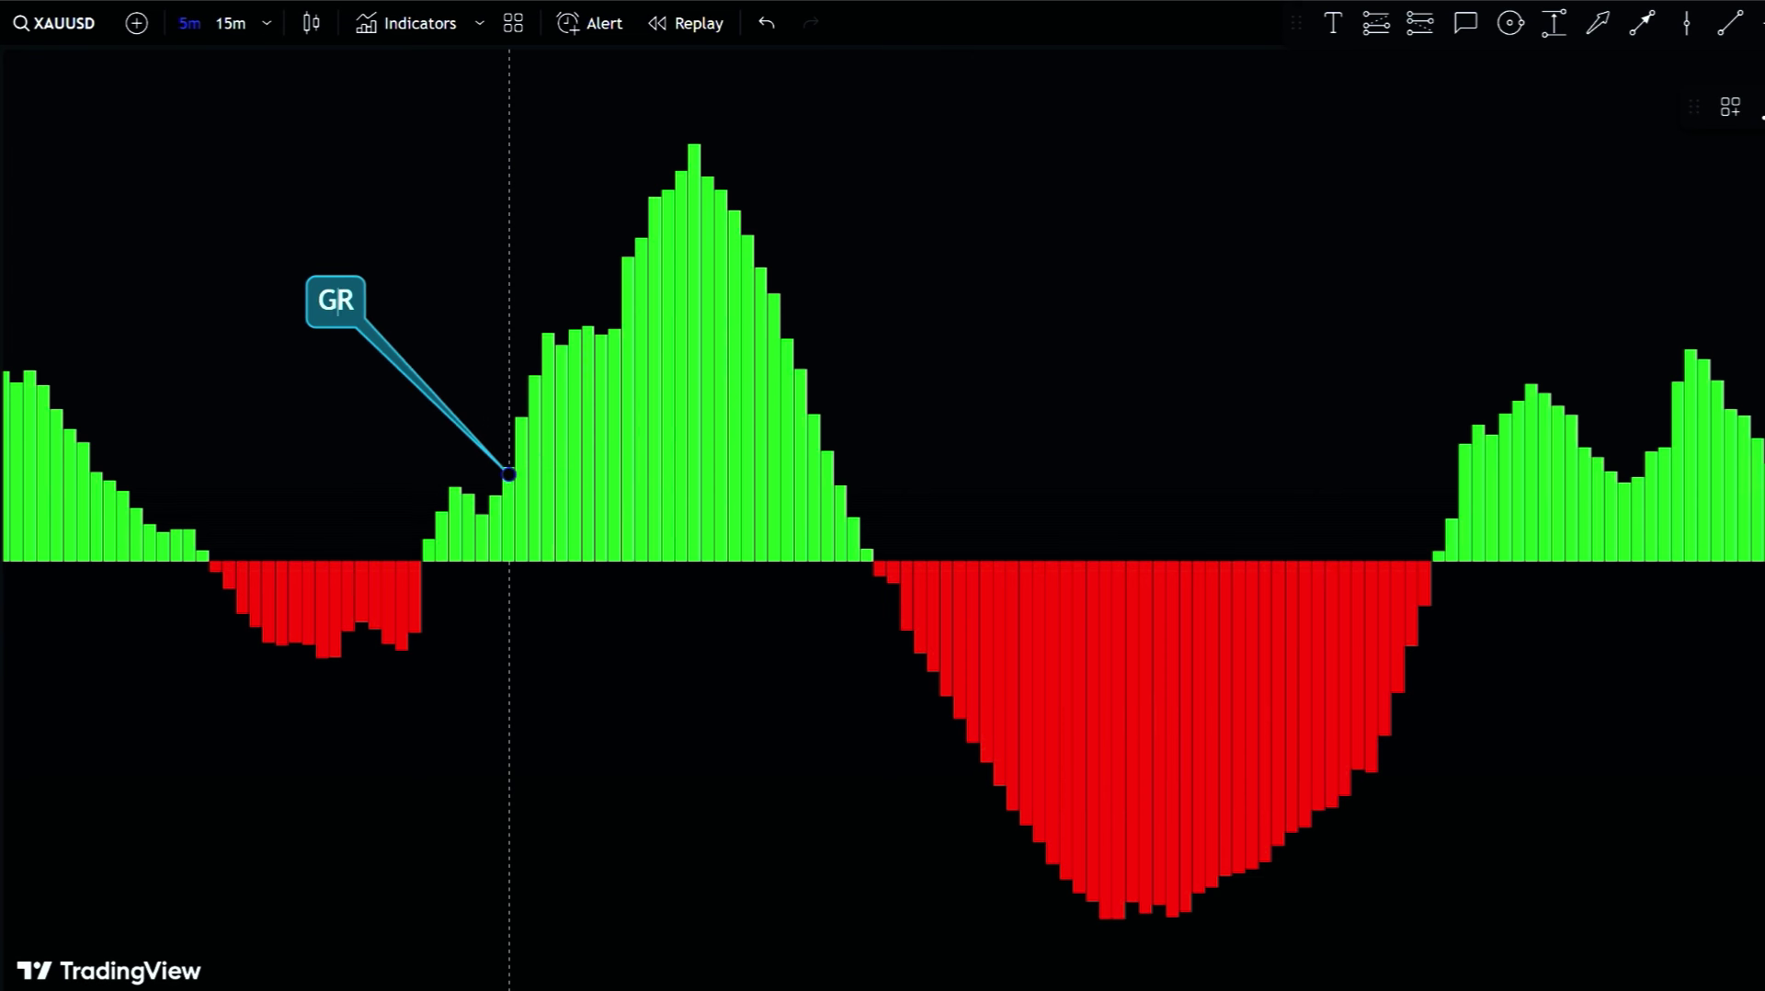
text(EEN BAR)
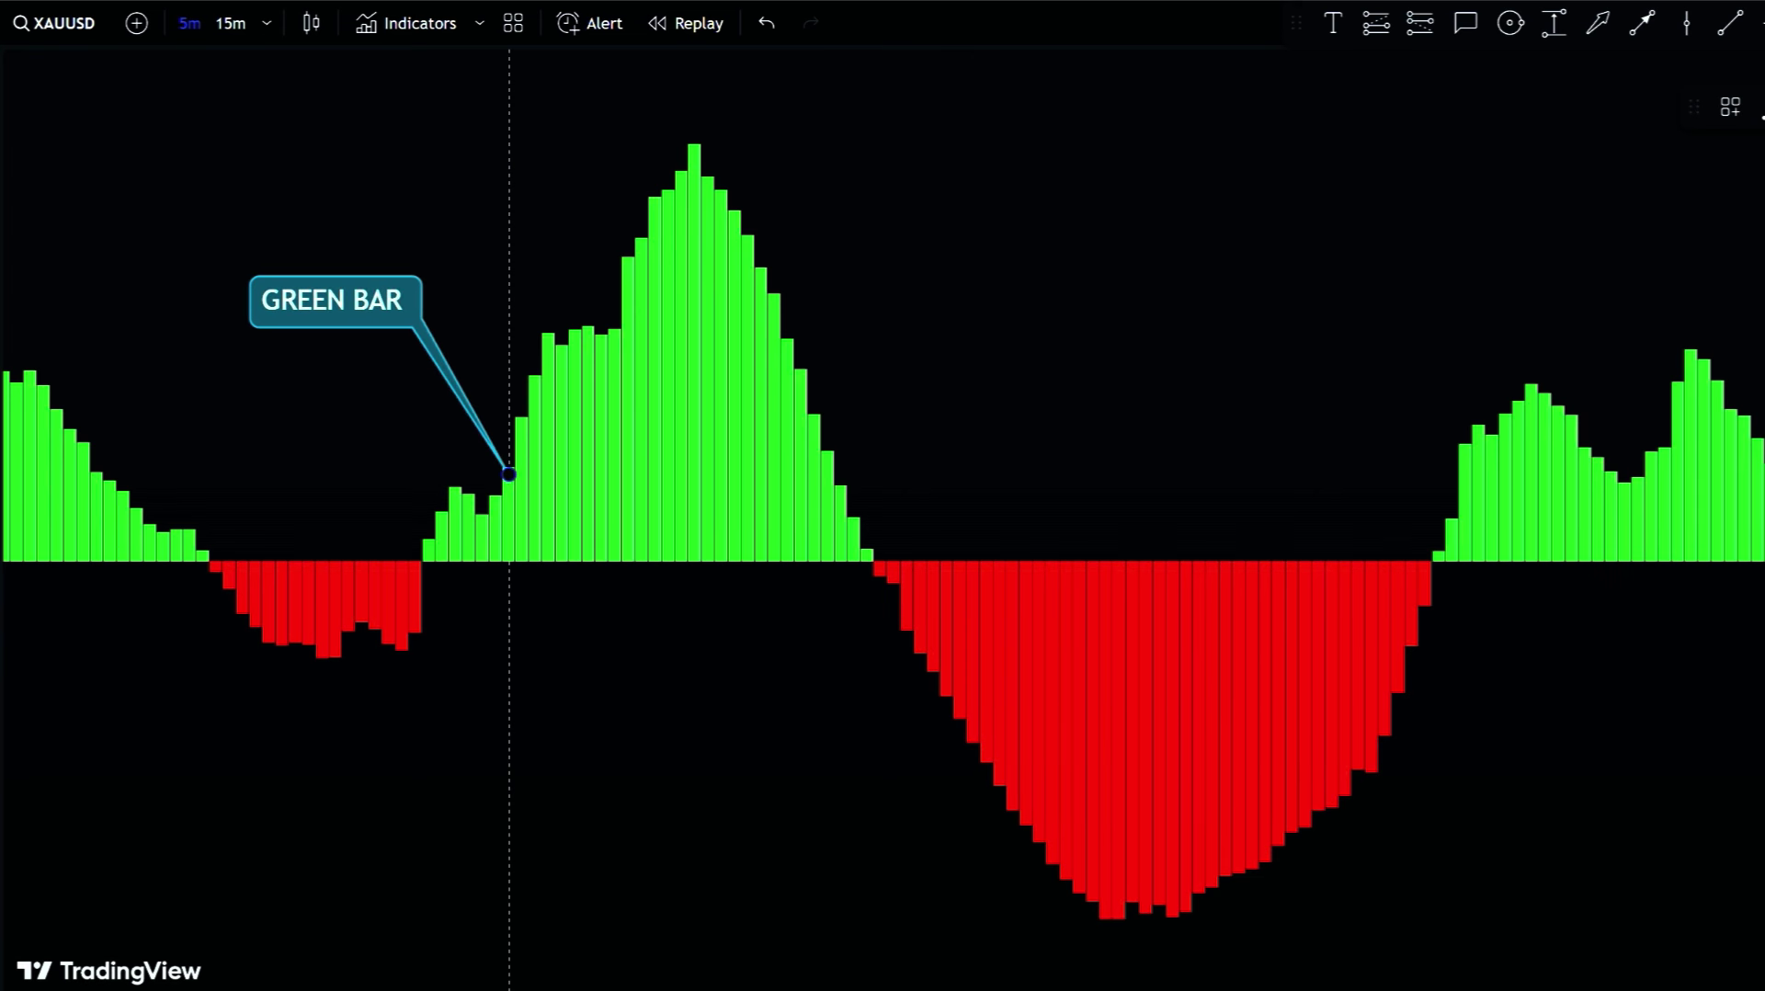
text( > 0 LEVEL)
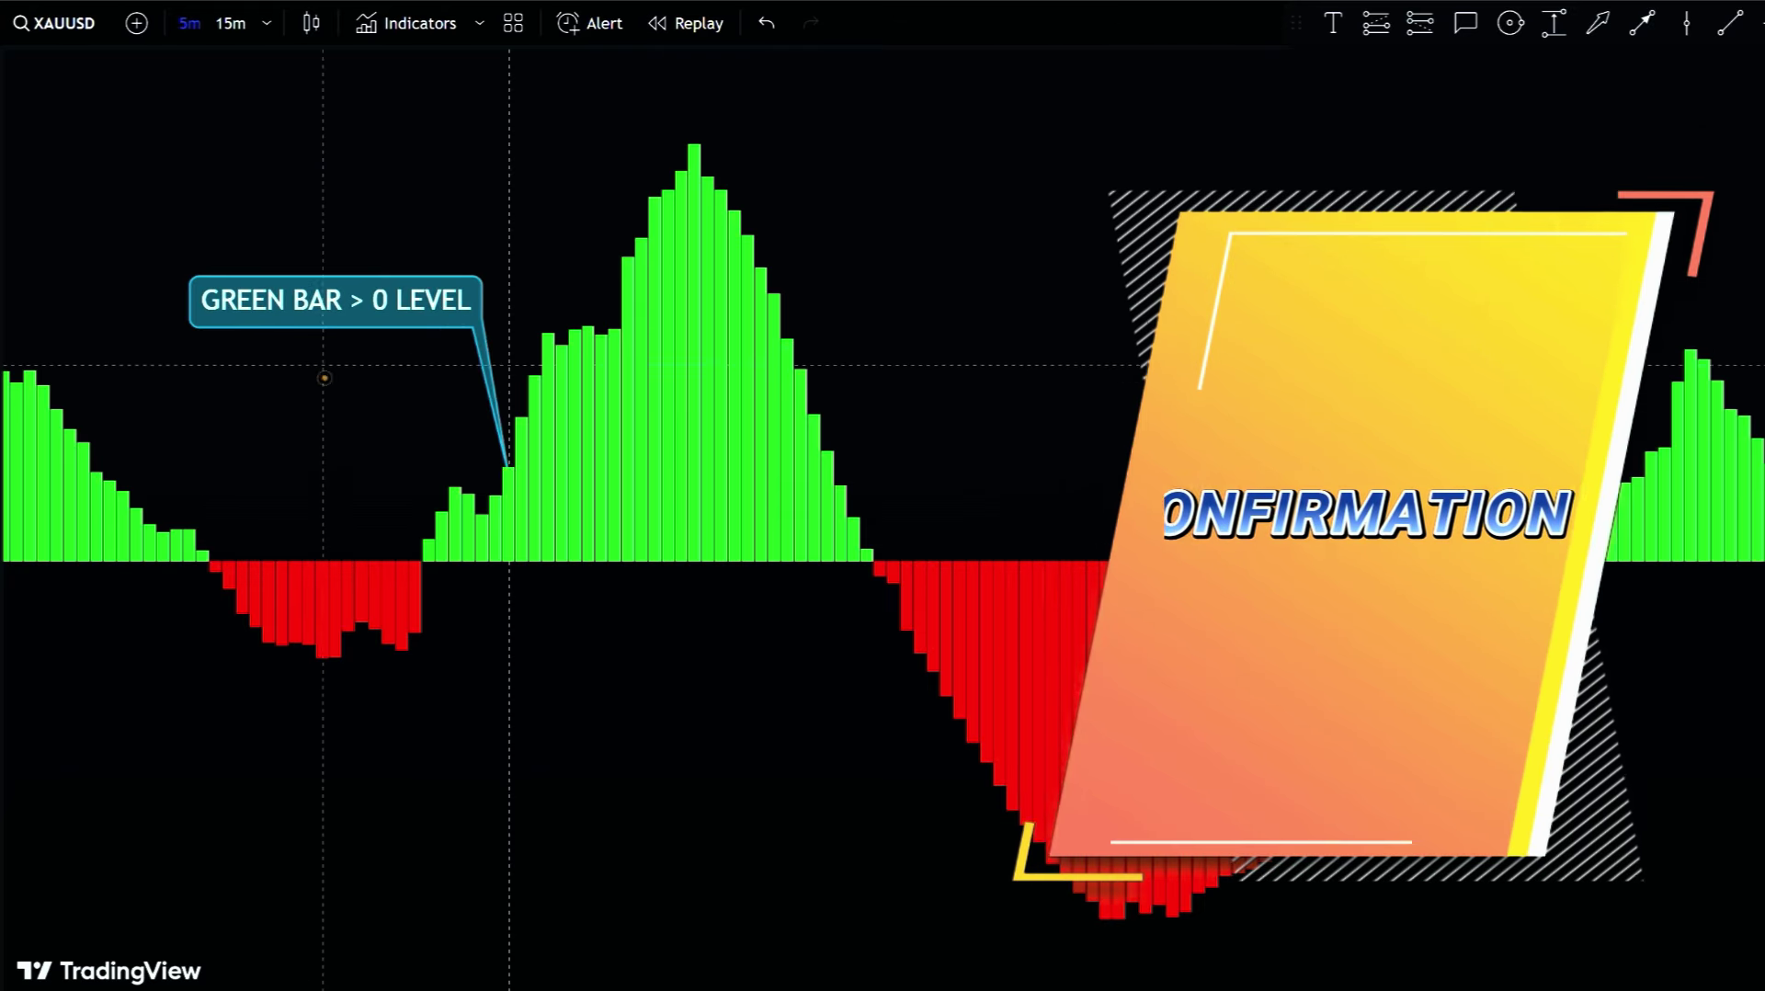
click(323, 383)
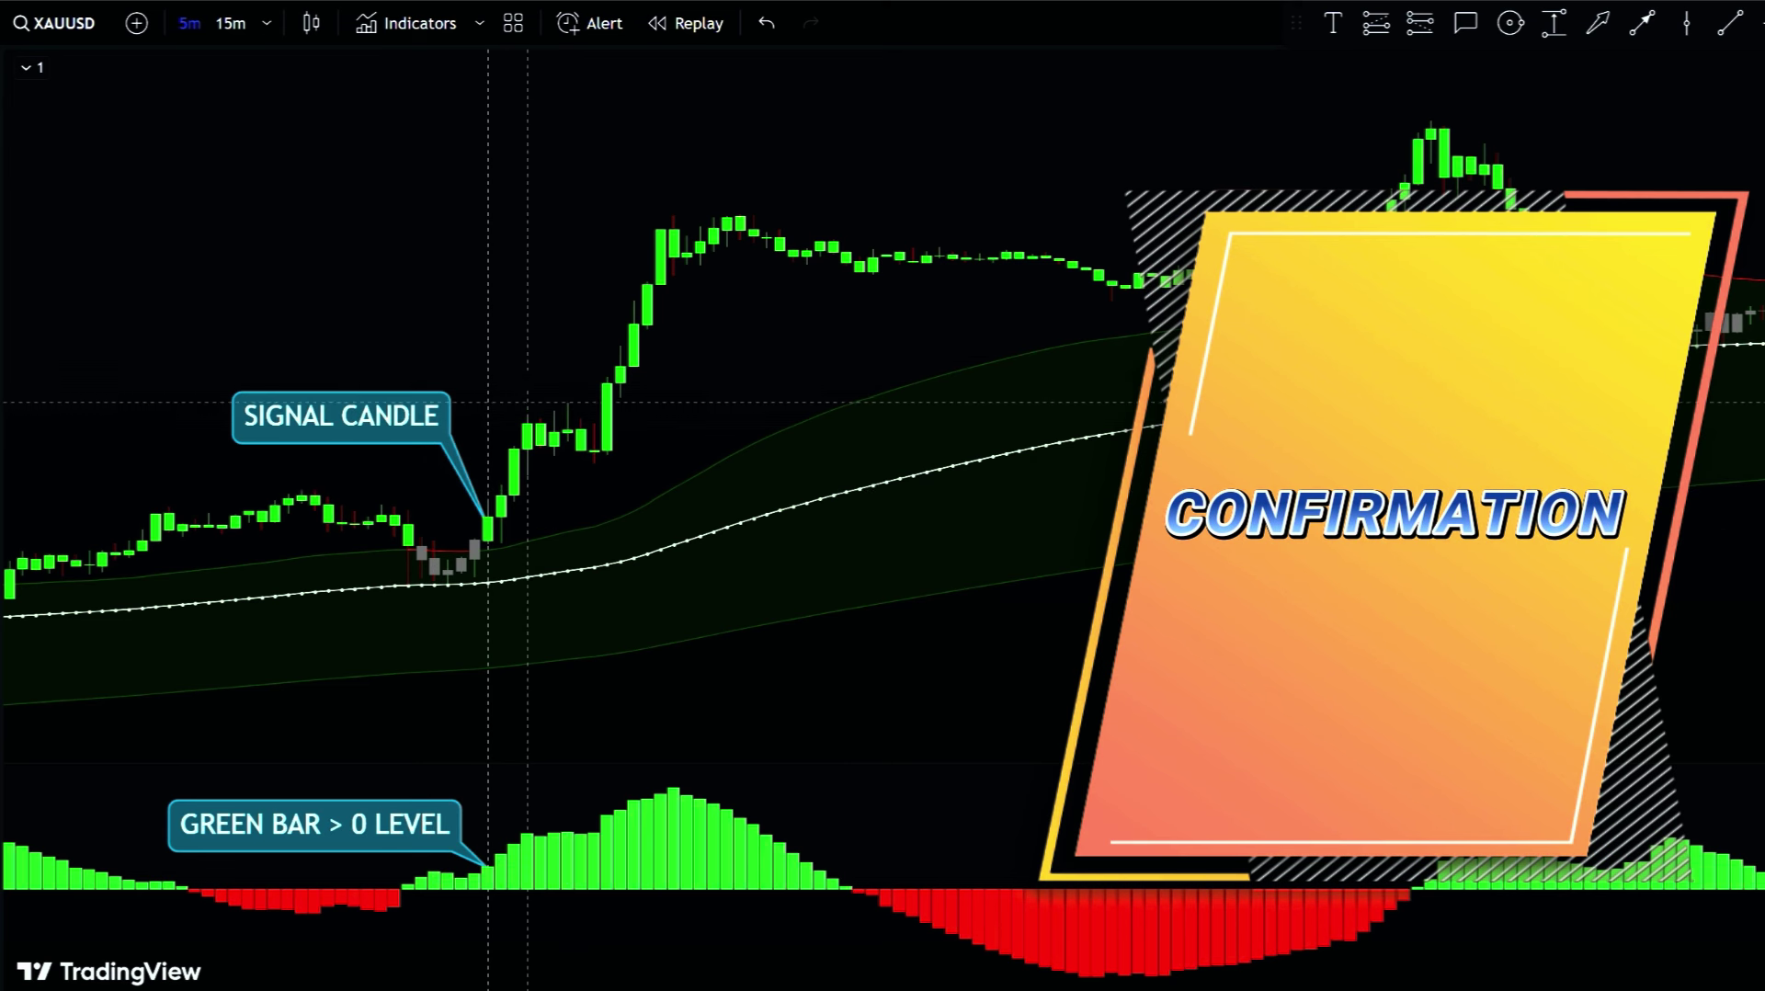
click(527, 368)
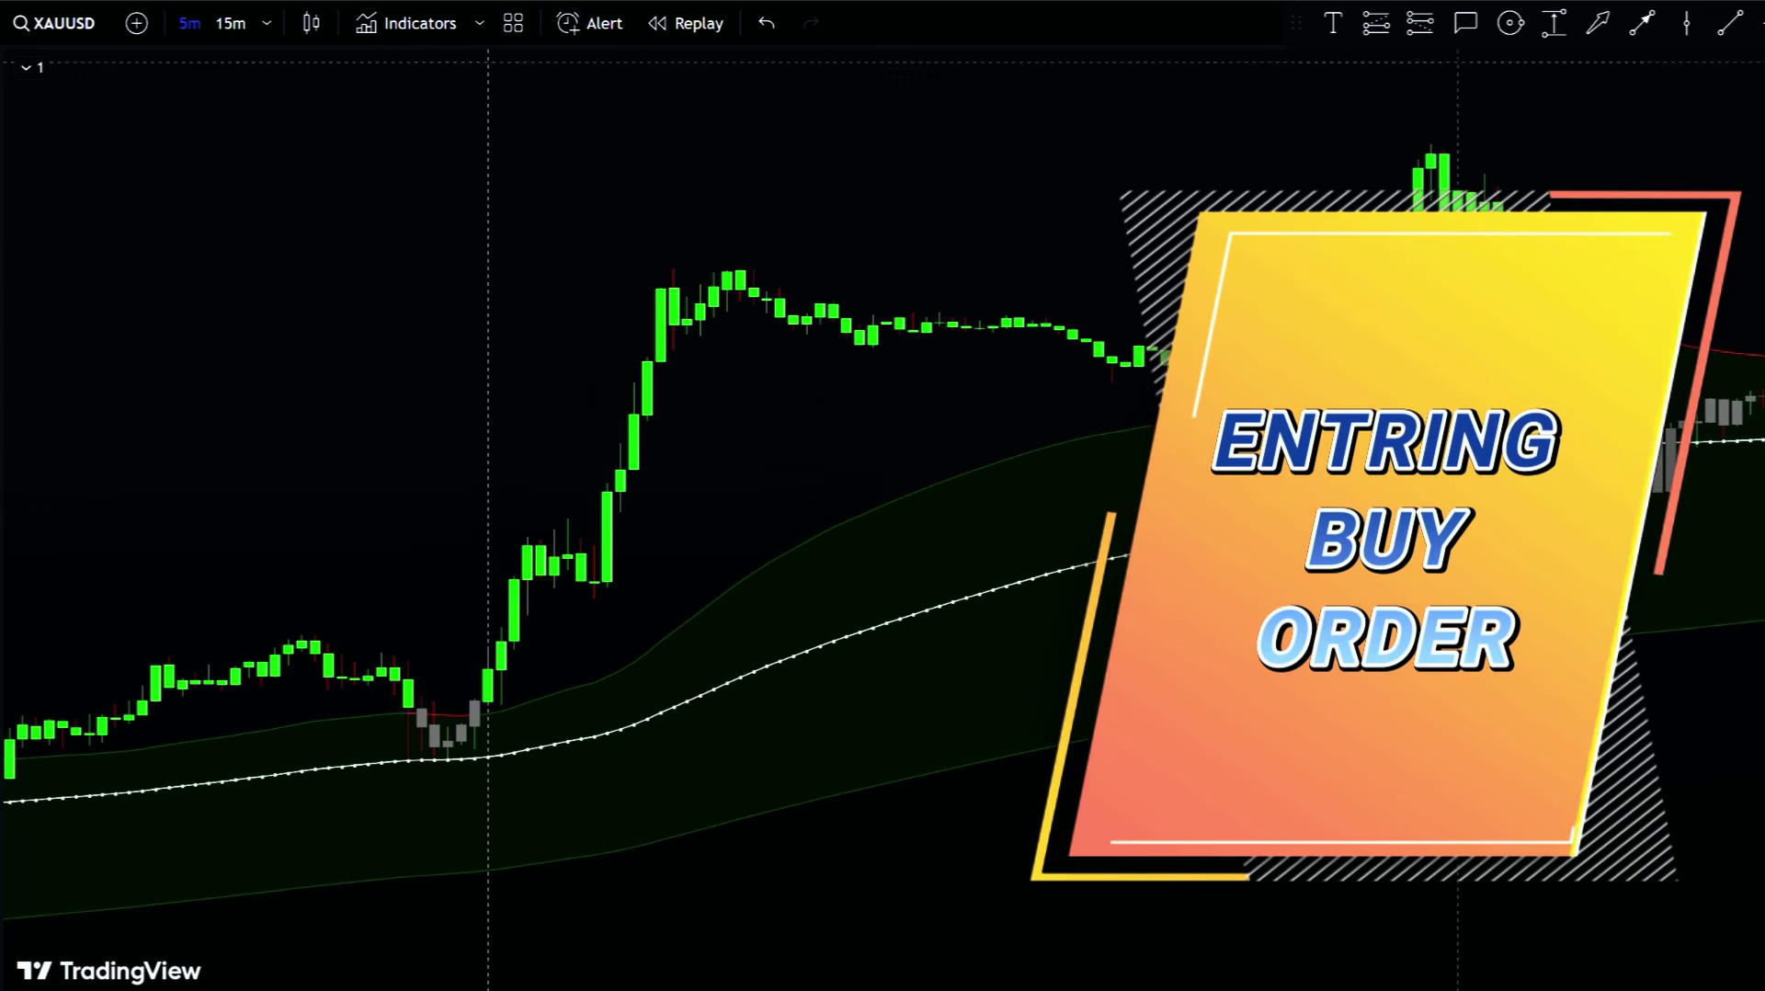
Step: Place a long position on the signal candle, add a stop-loss label, and raise the stop to 6.638
click(489, 666)
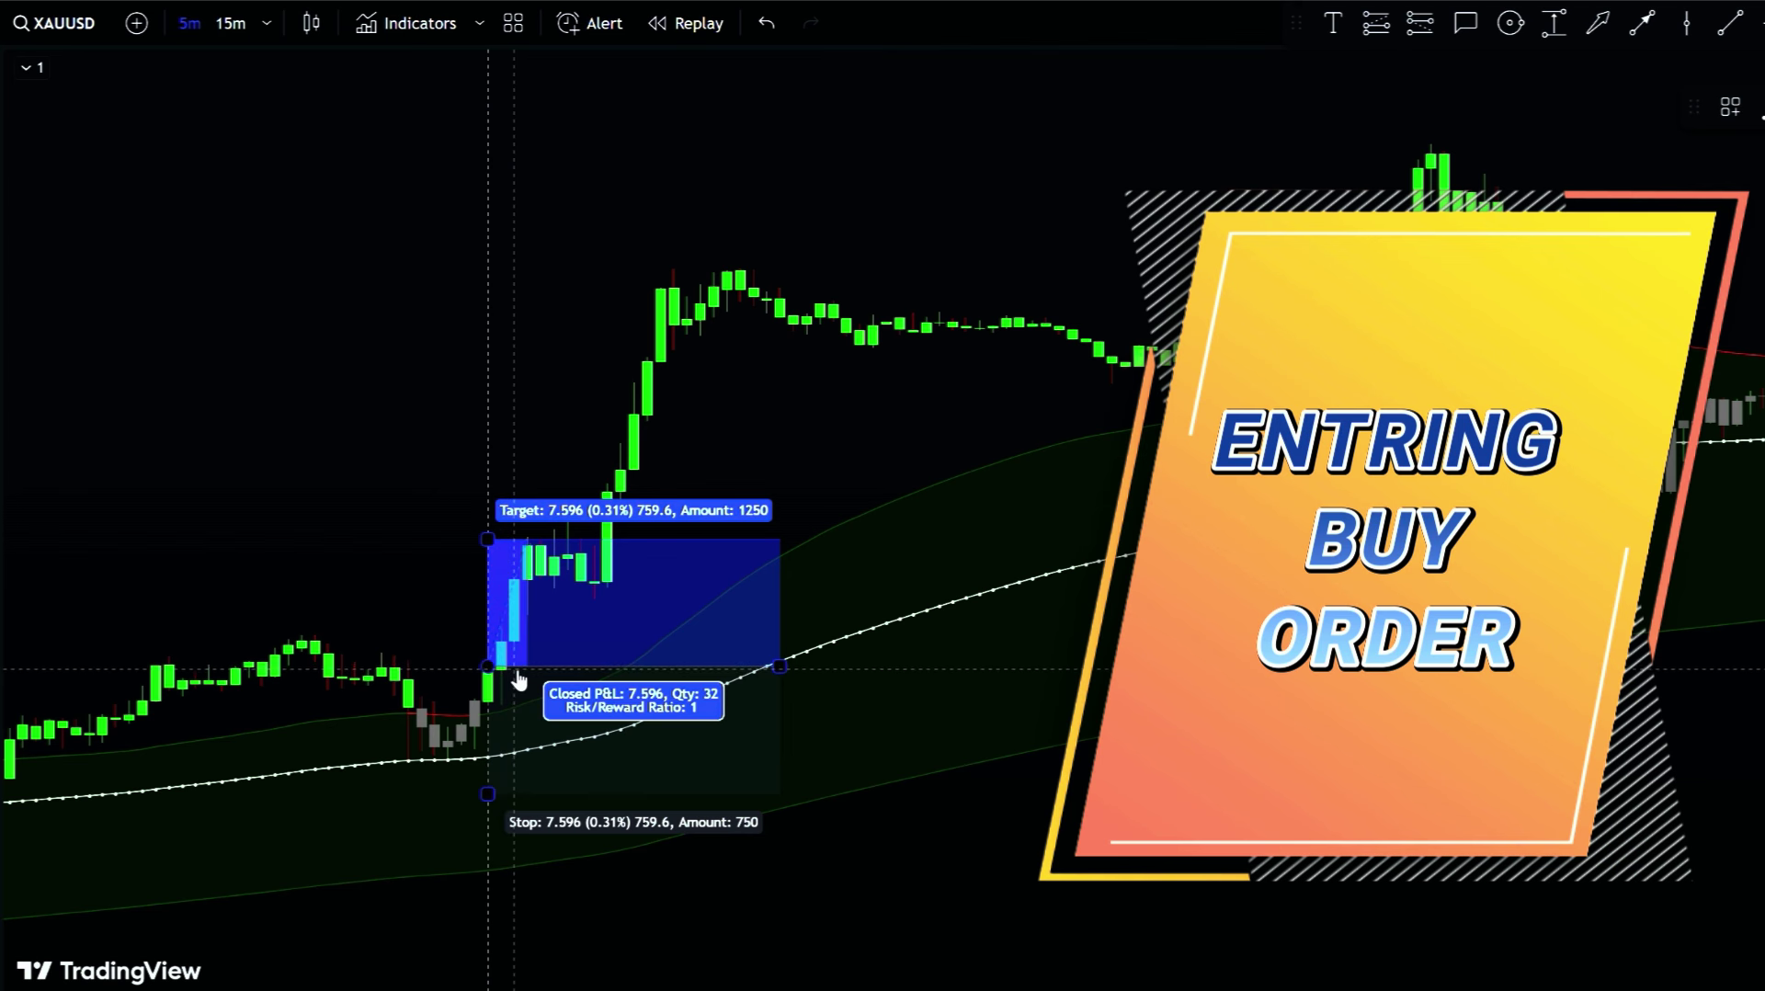
click(1340, 20)
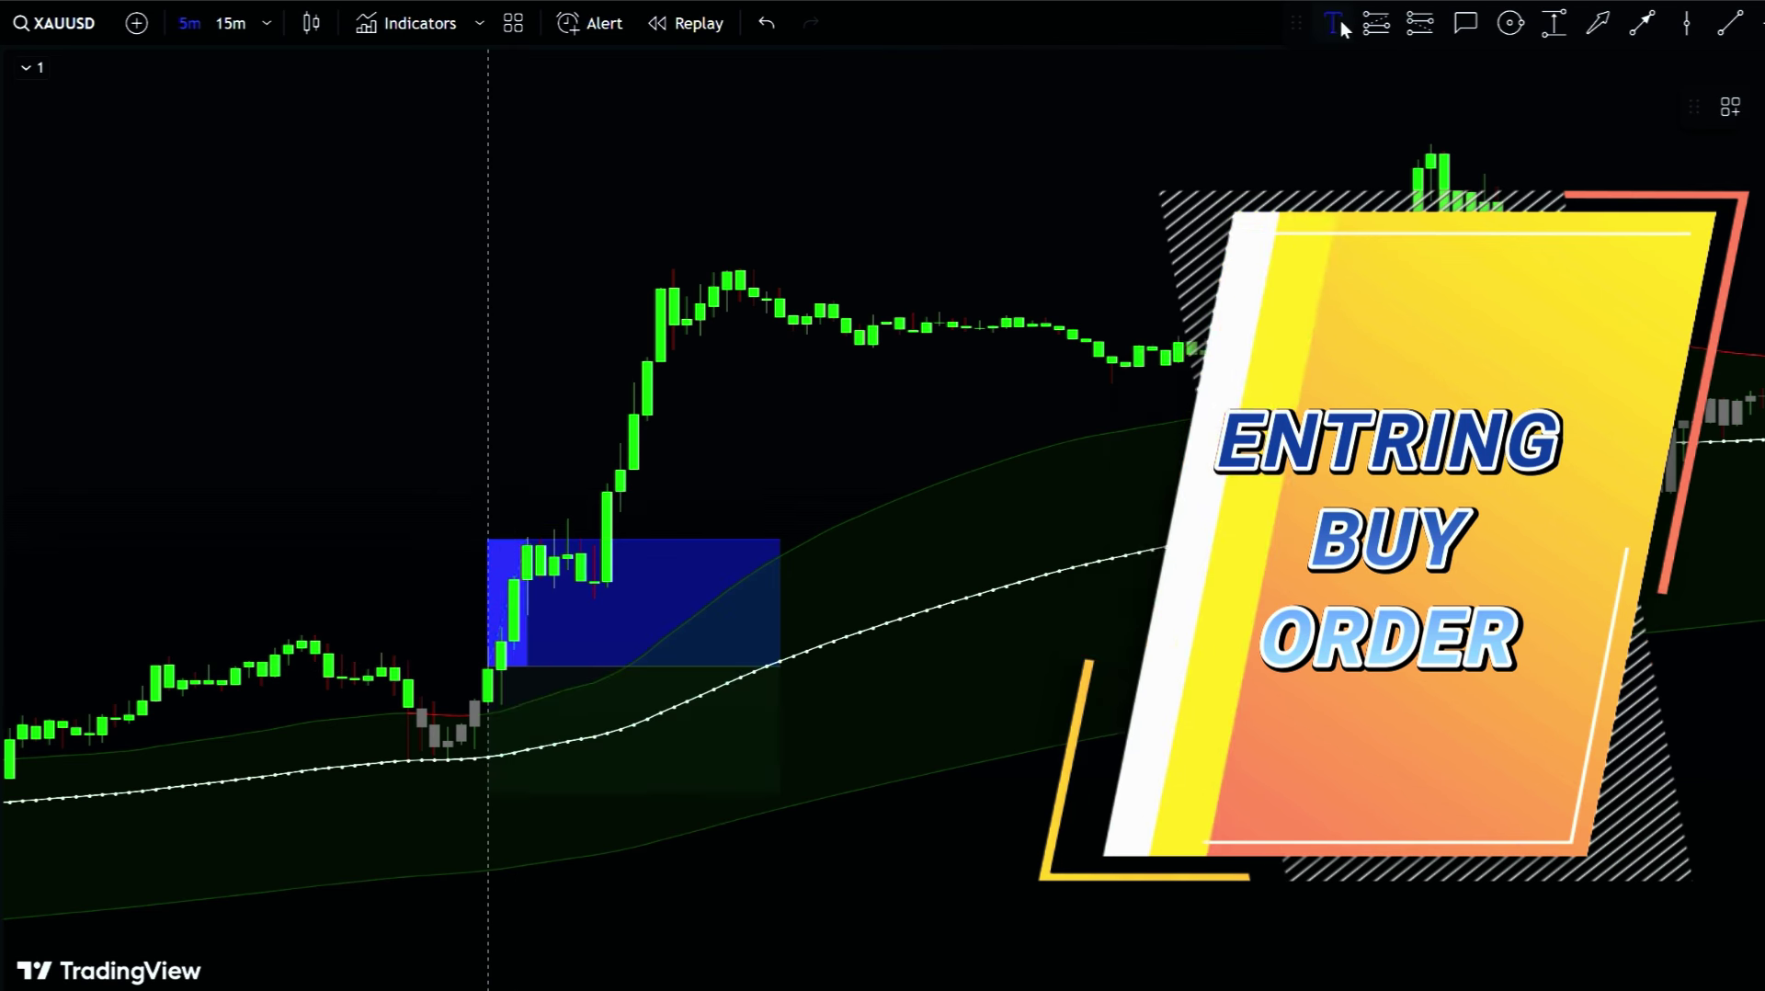
click(700, 880)
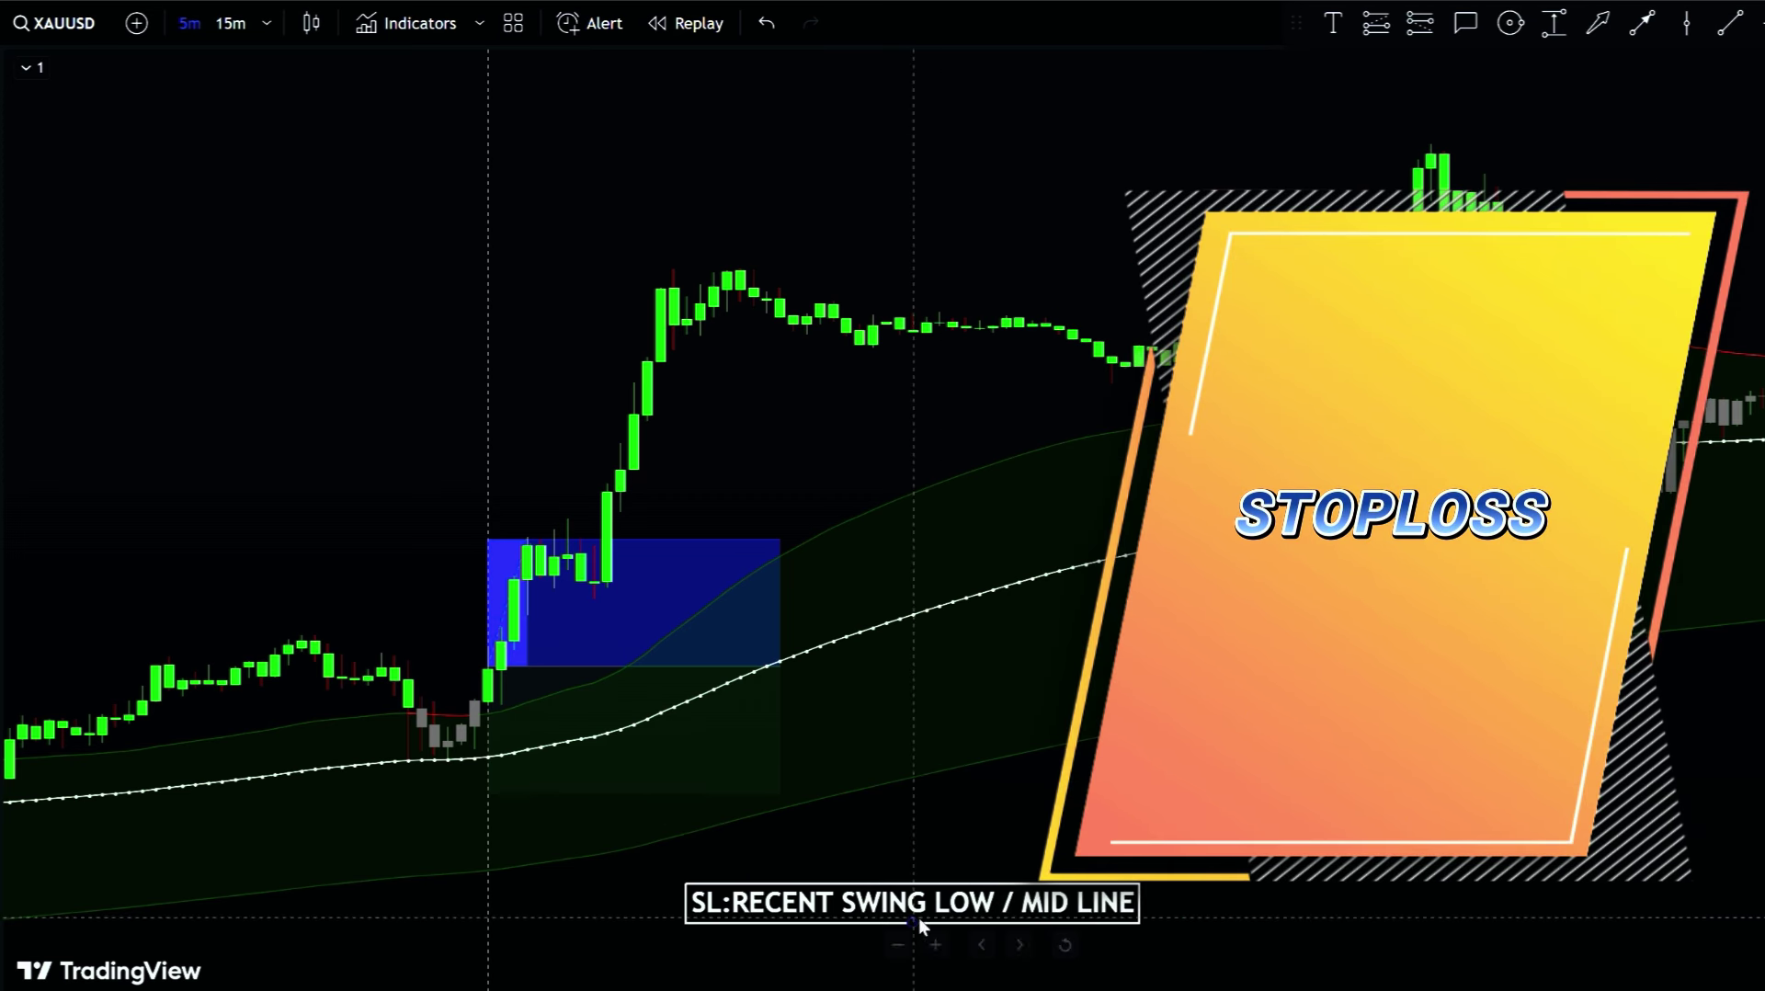
mouse_move(496, 796)
drag(485, 792, 473, 778)
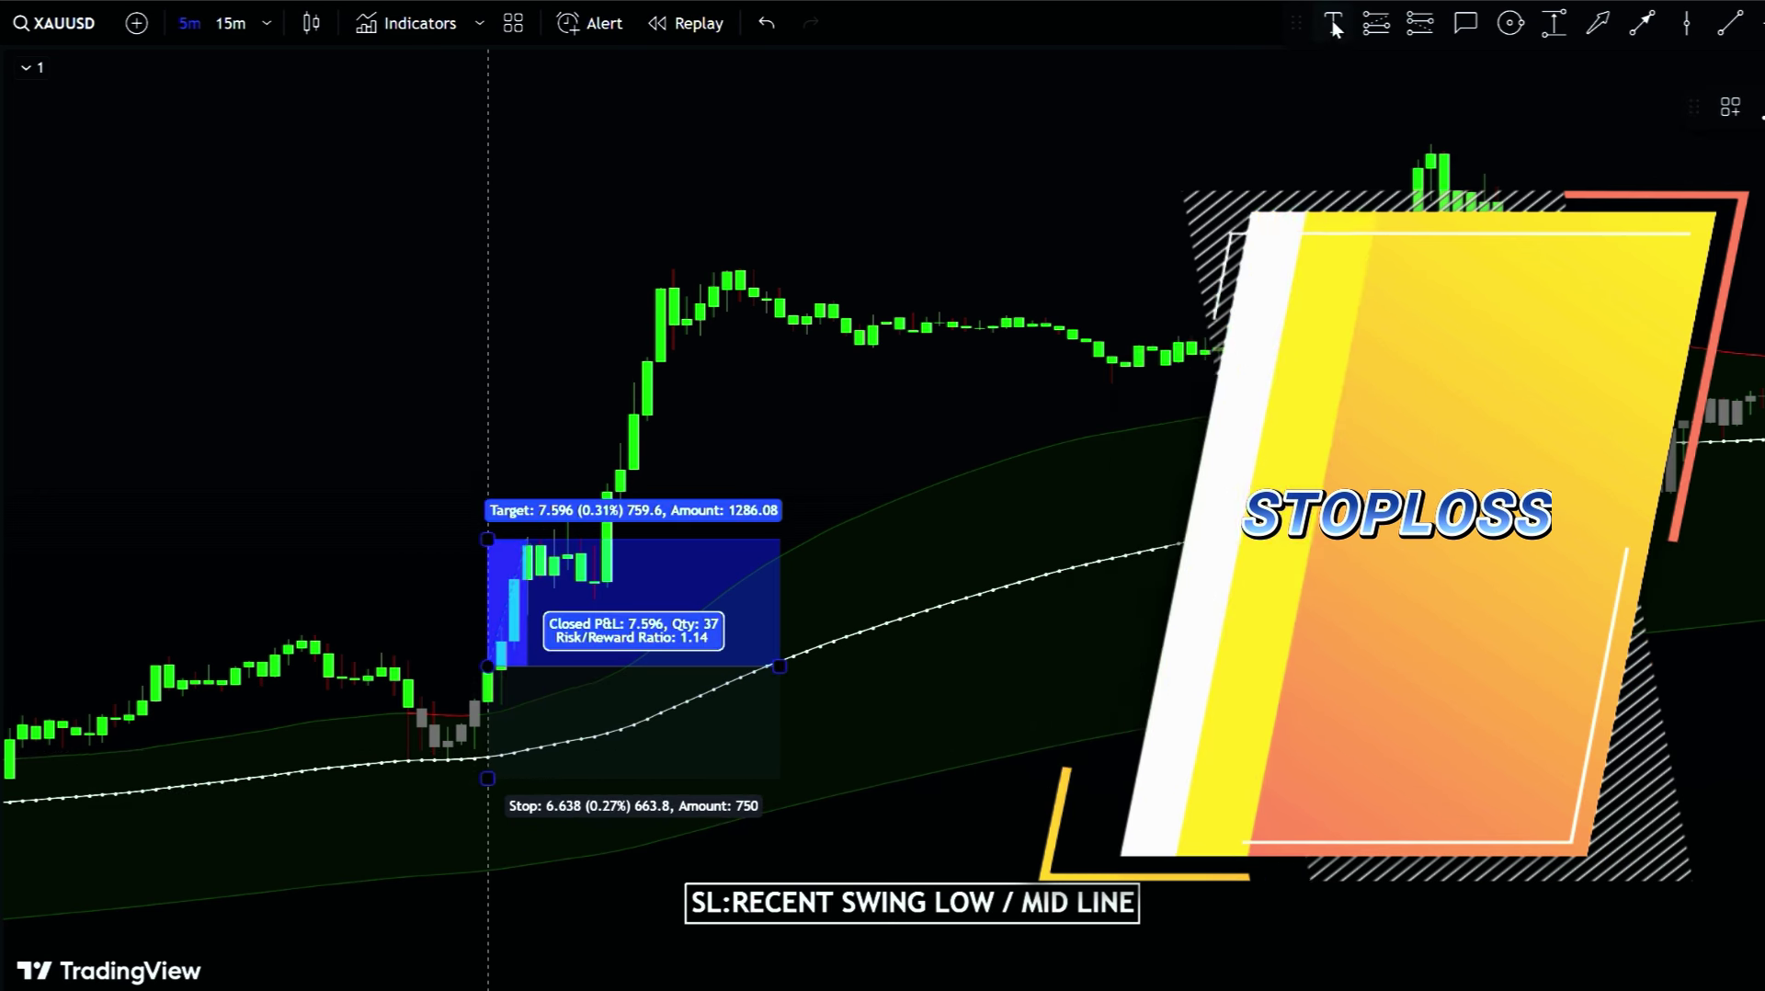
Step: Add a 'TR: 1.5X RISK' label, raise the target to 9.991 (R:R 1.51), and narrow the position
click(581, 158)
text(TR)
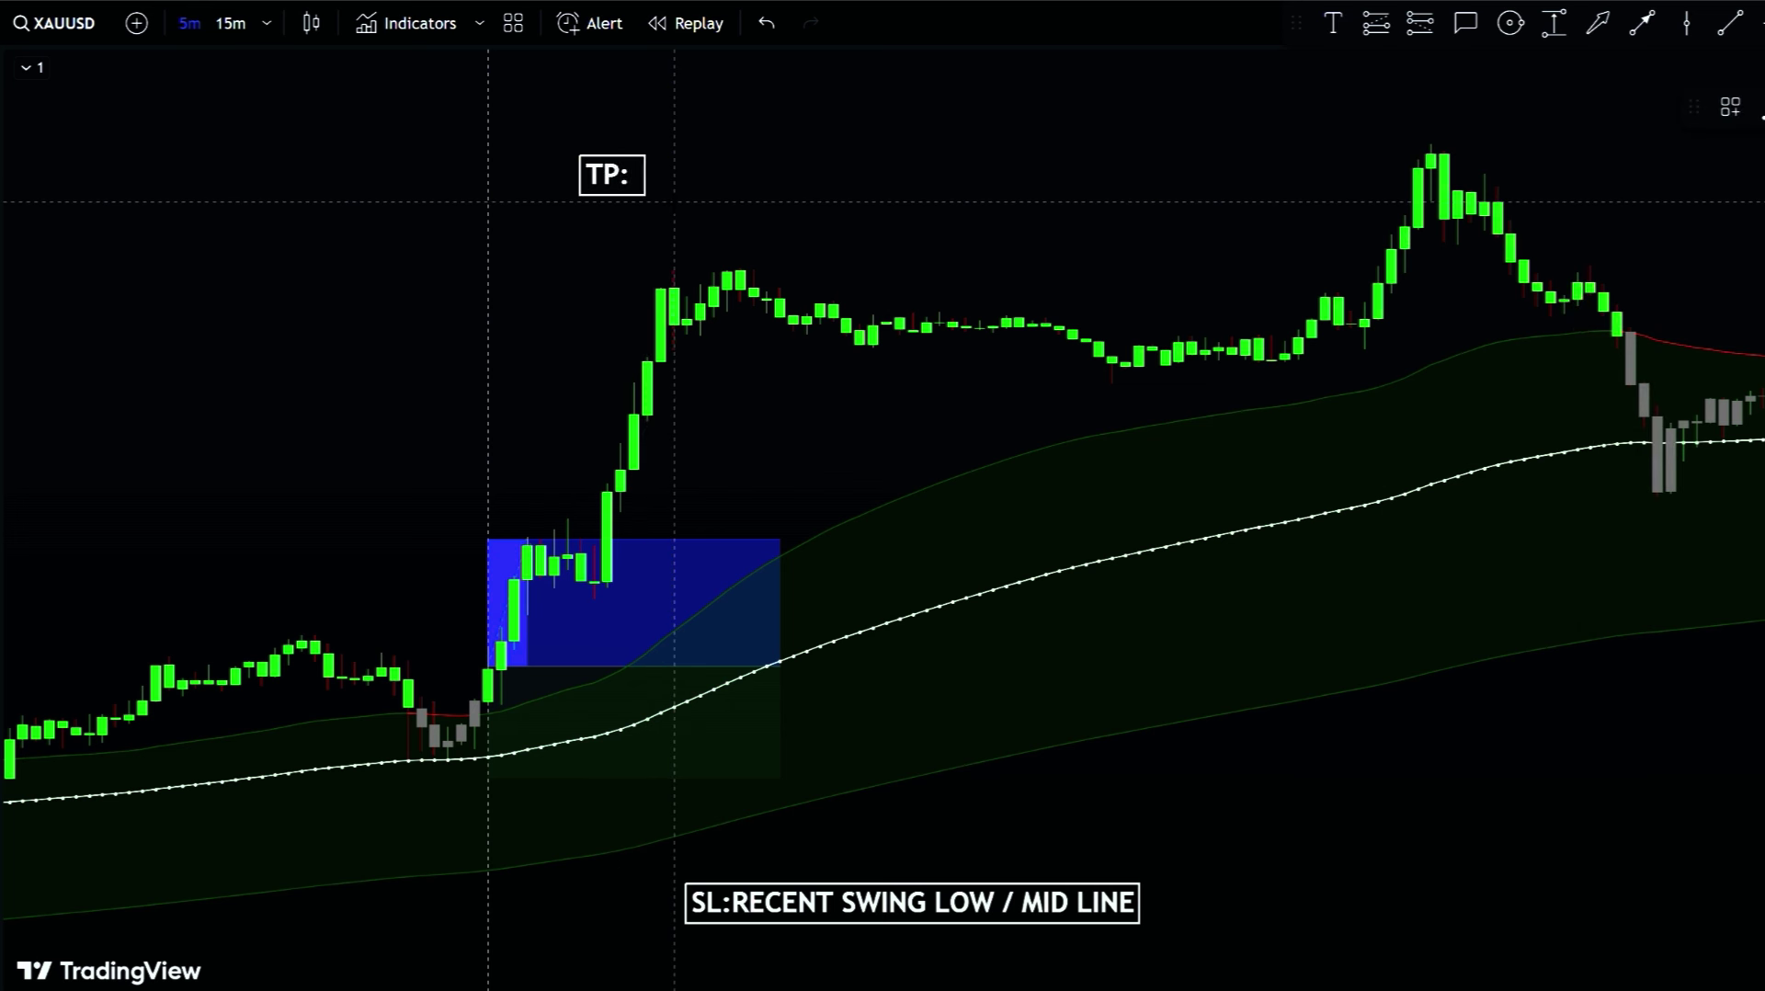
text(: 1.5X)
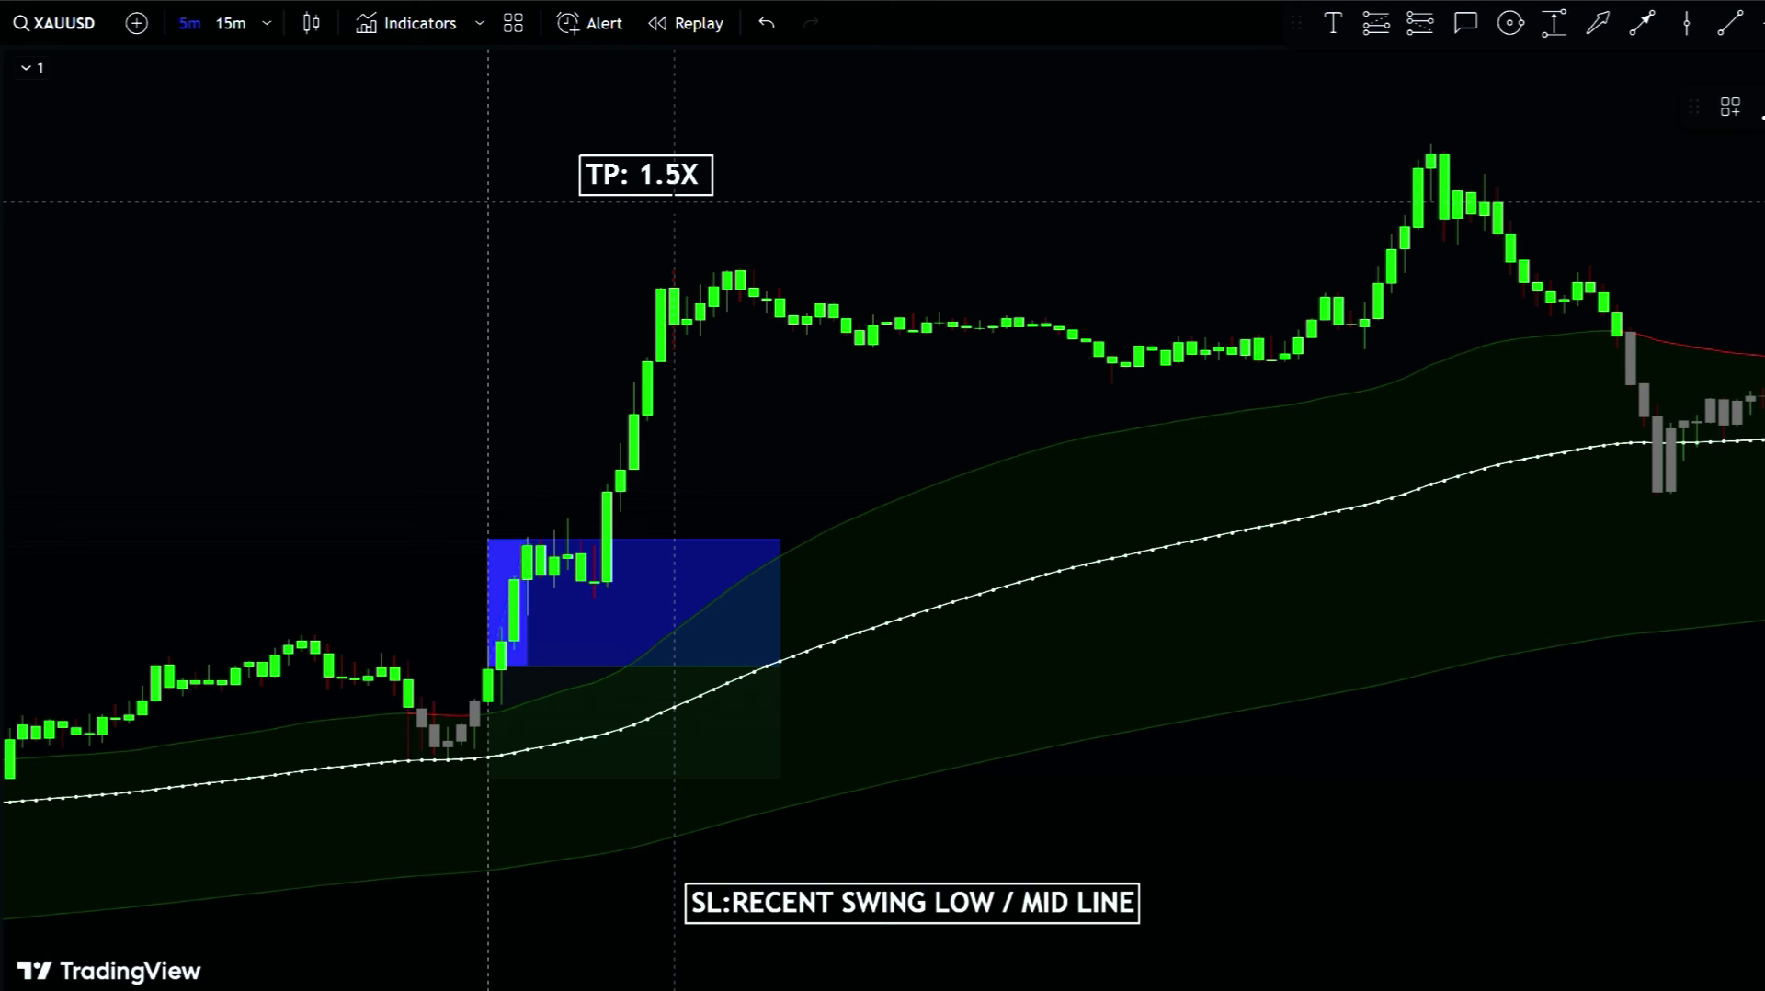
text( RISK)
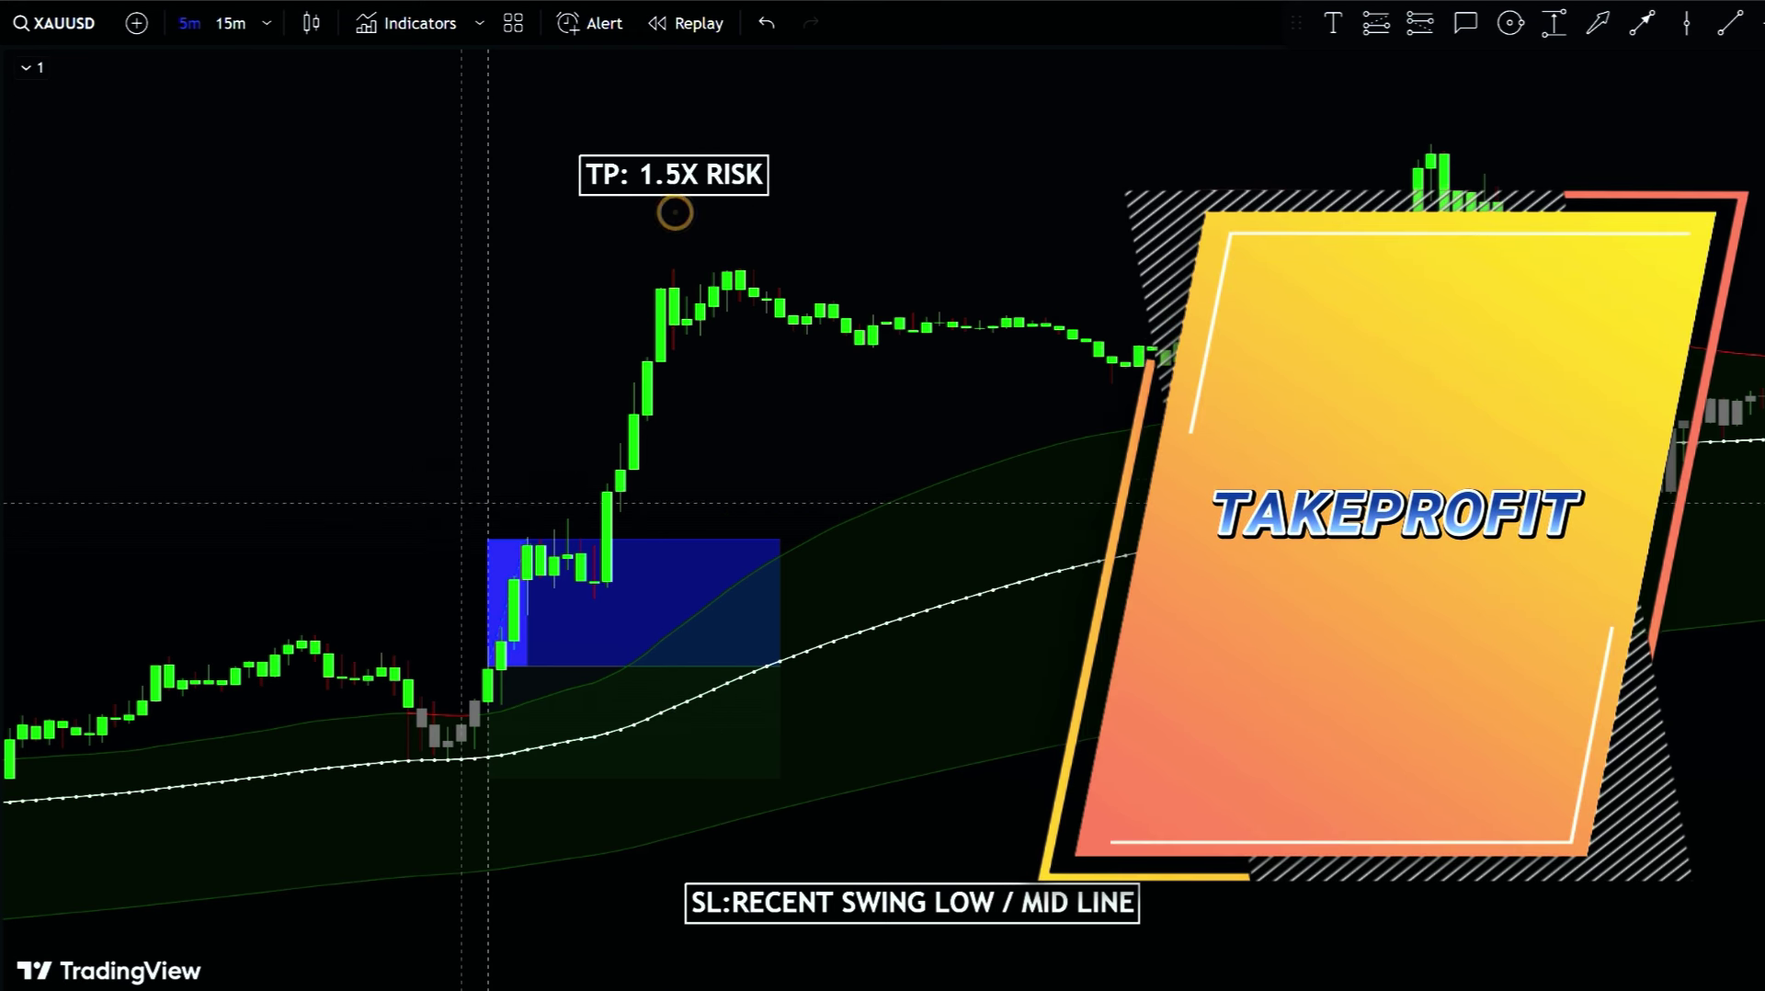
drag(480, 538, 484, 499)
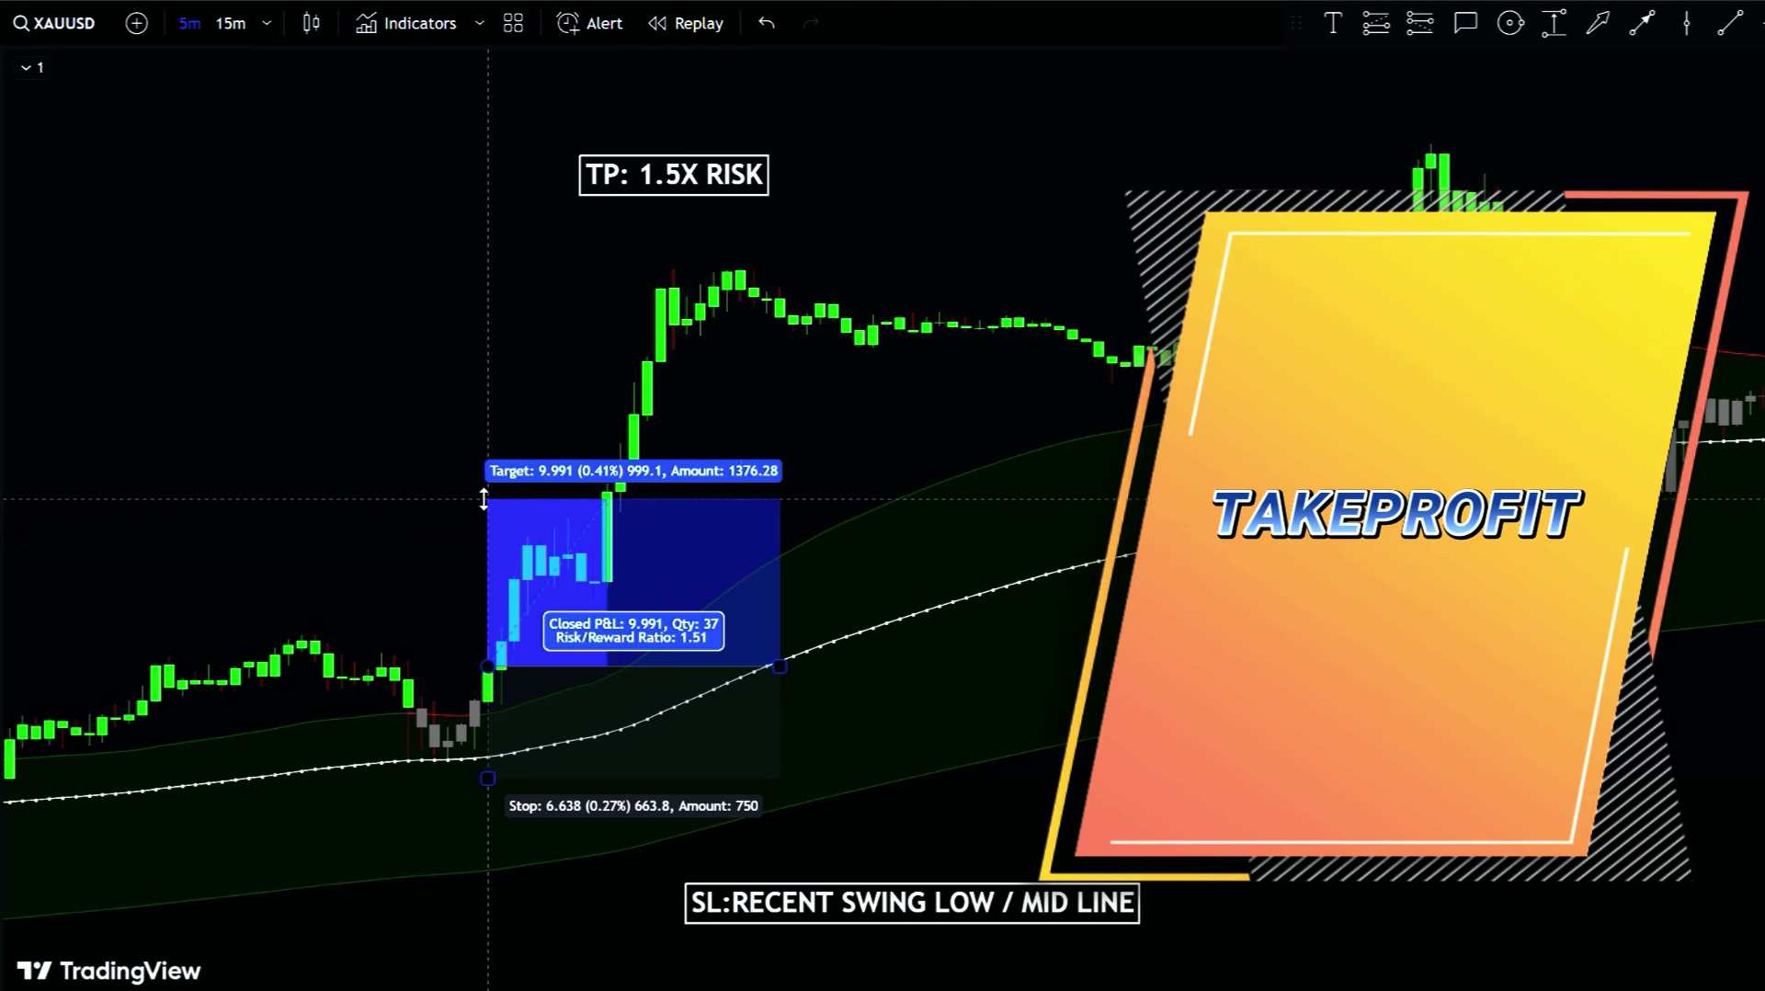
drag(768, 664, 625, 647)
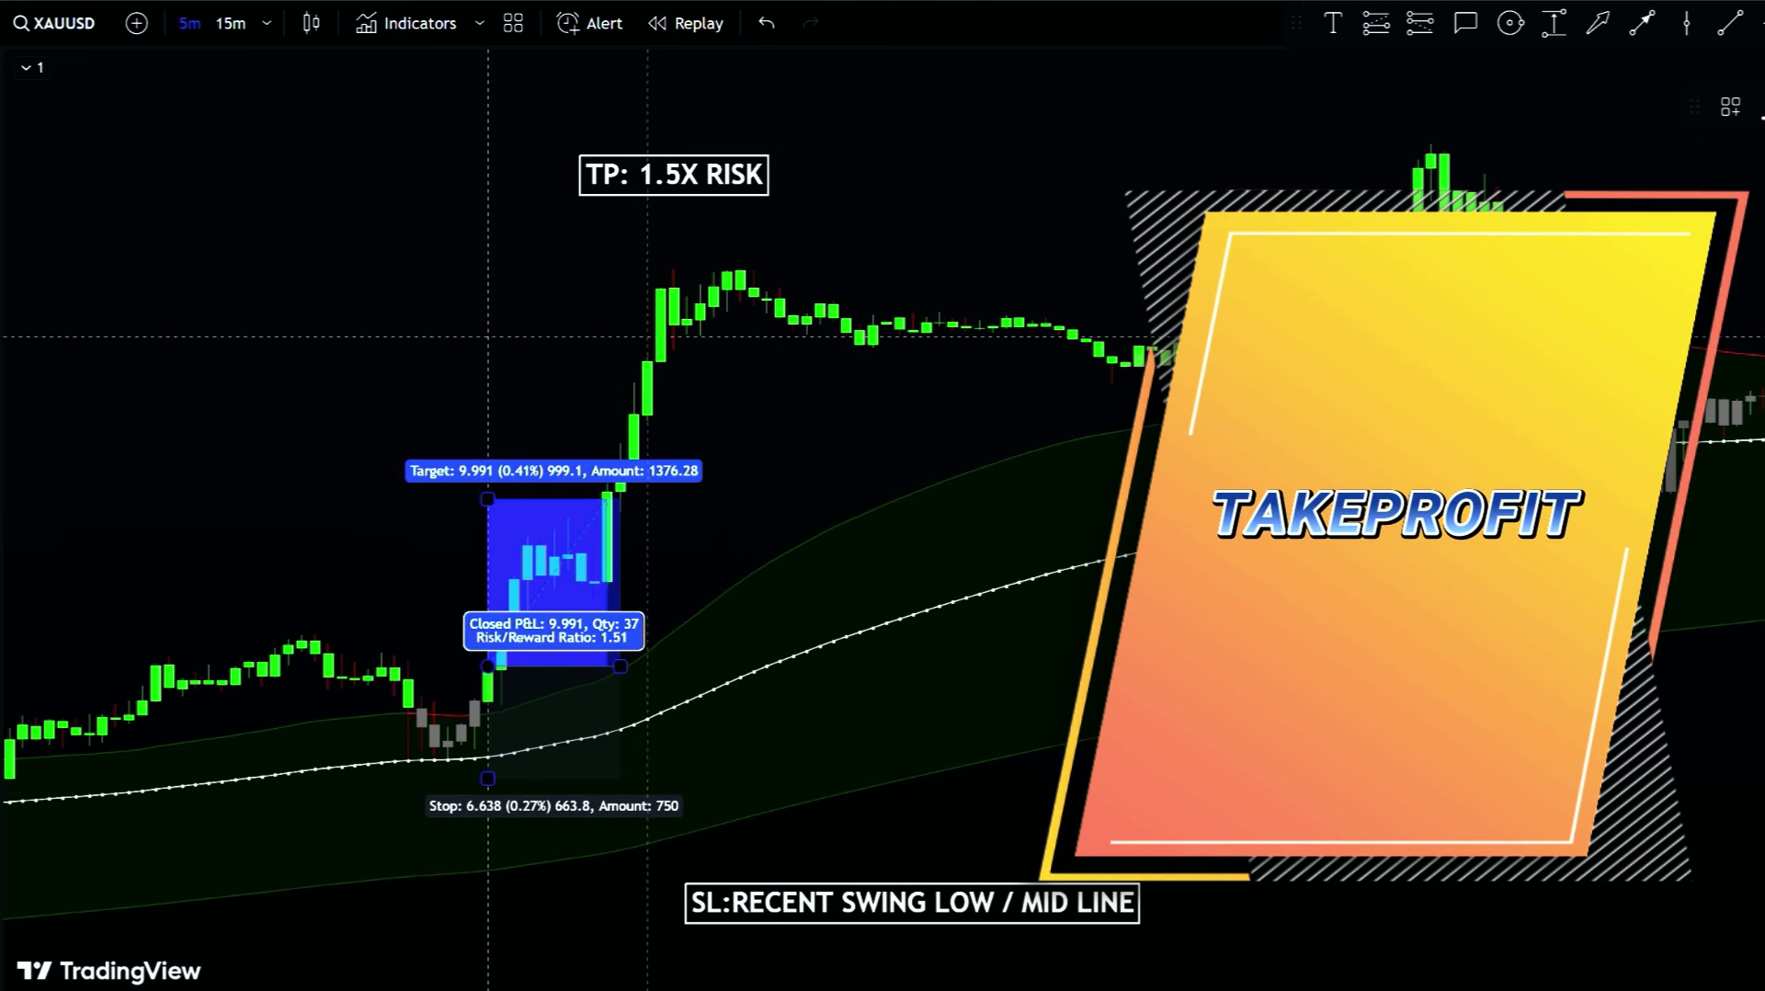
click(505, 314)
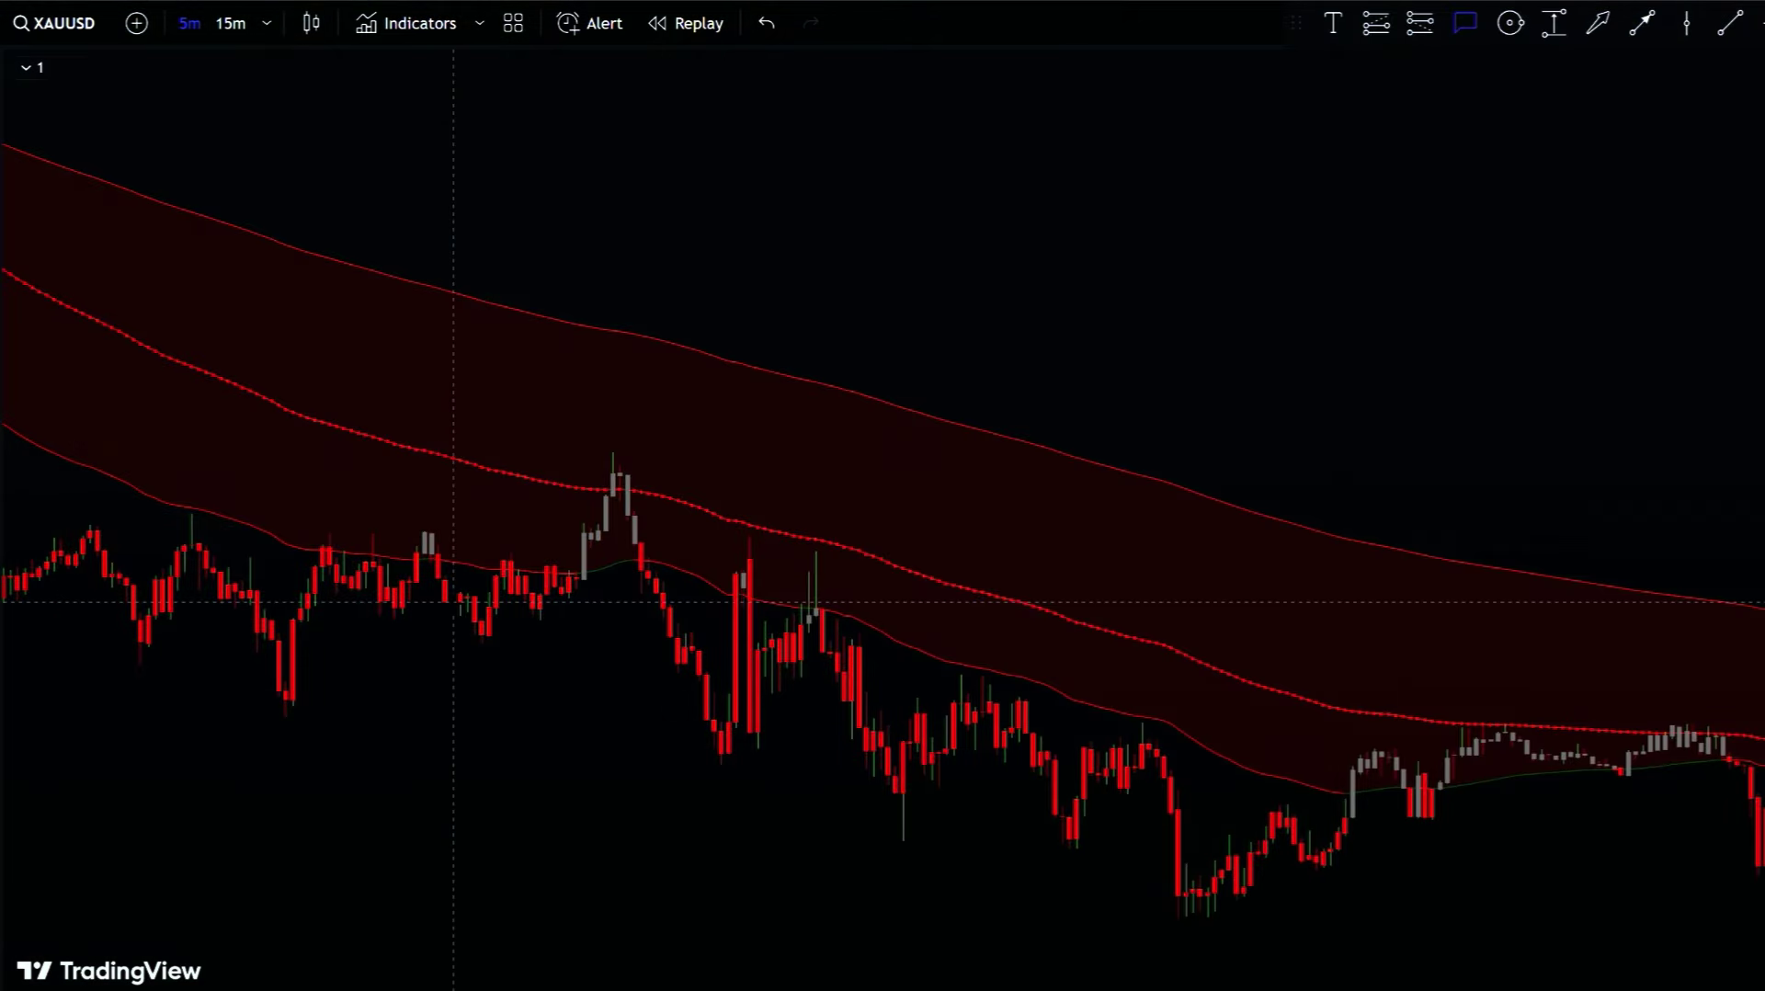
Step: Add a 'PRICE < CLOUD' callout on a candle below the red cloud, label moved lower-left
drag(452, 602, 374, 762)
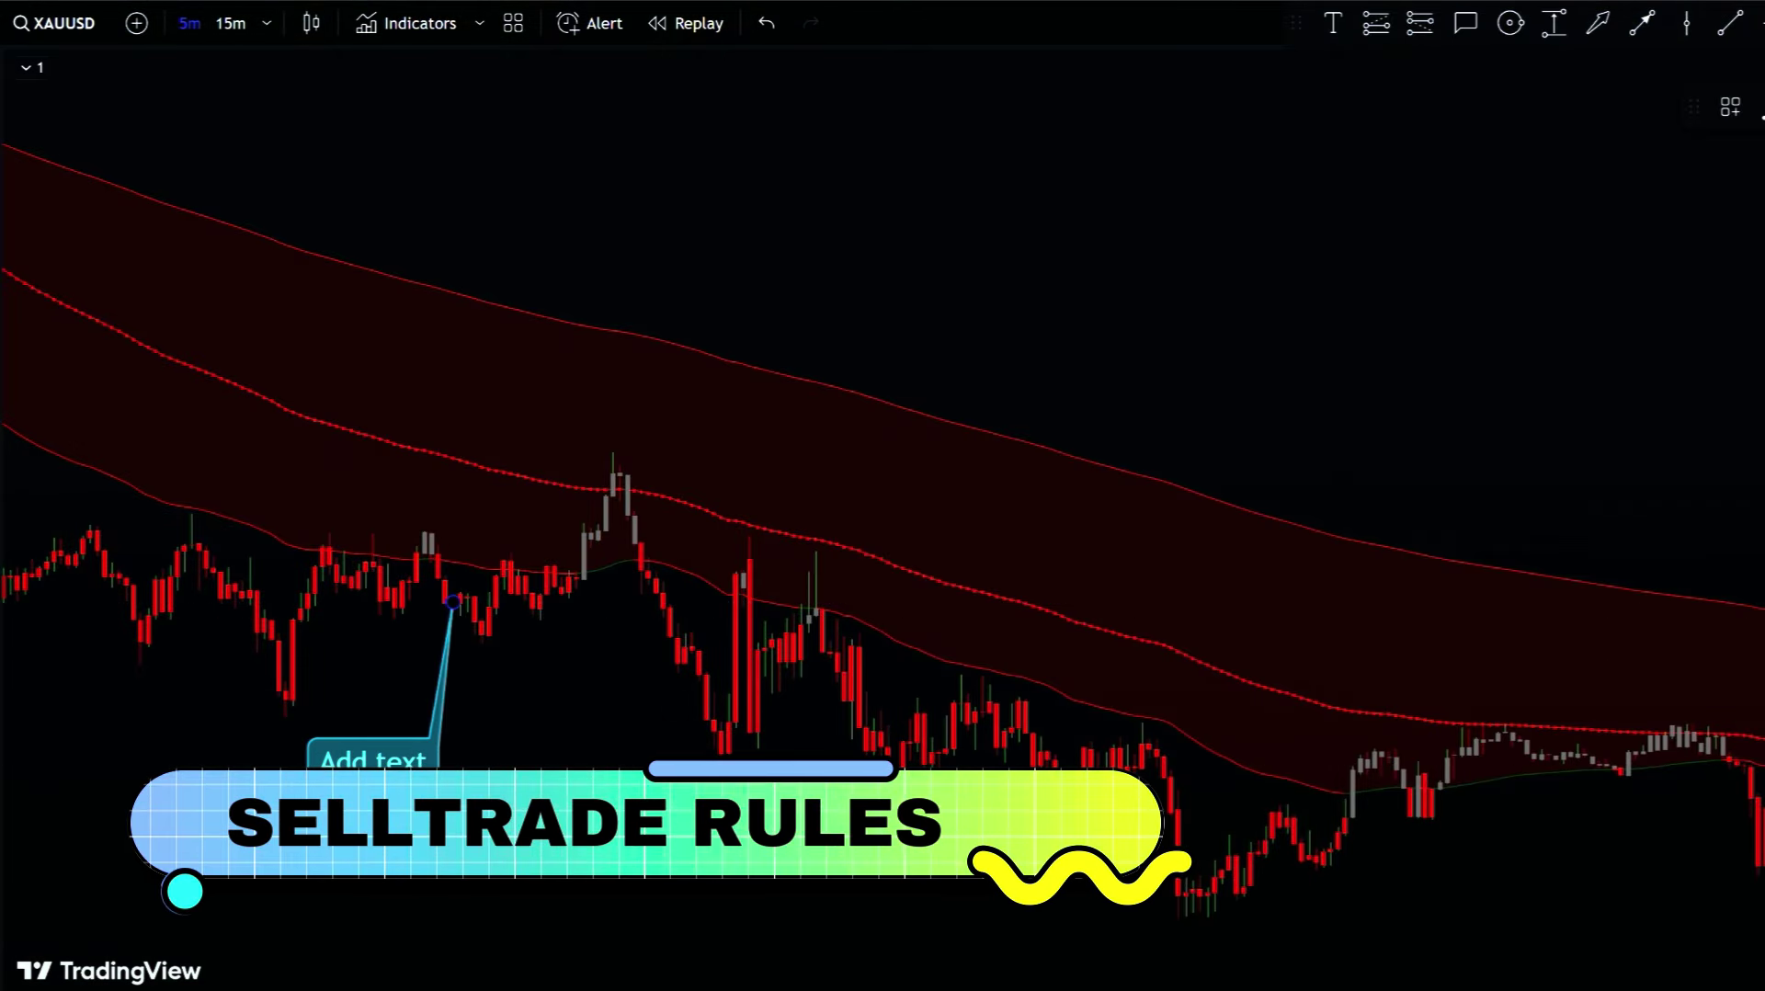
text(PRICE)
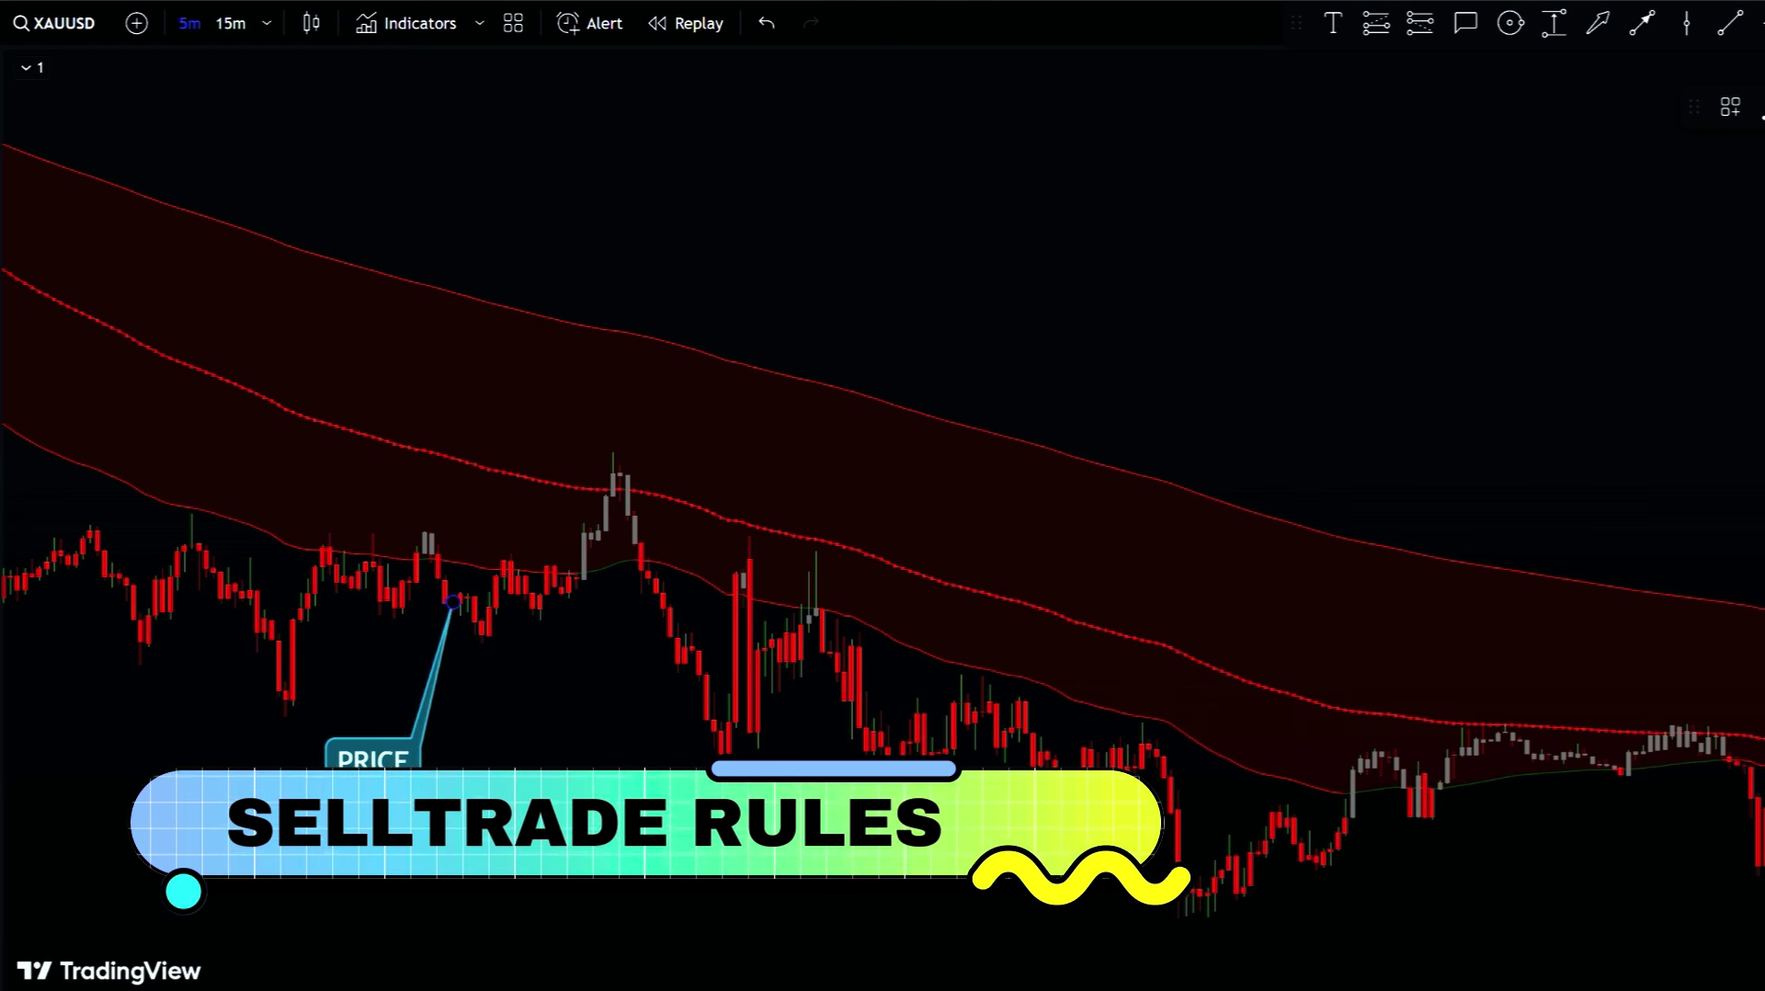
text( <)
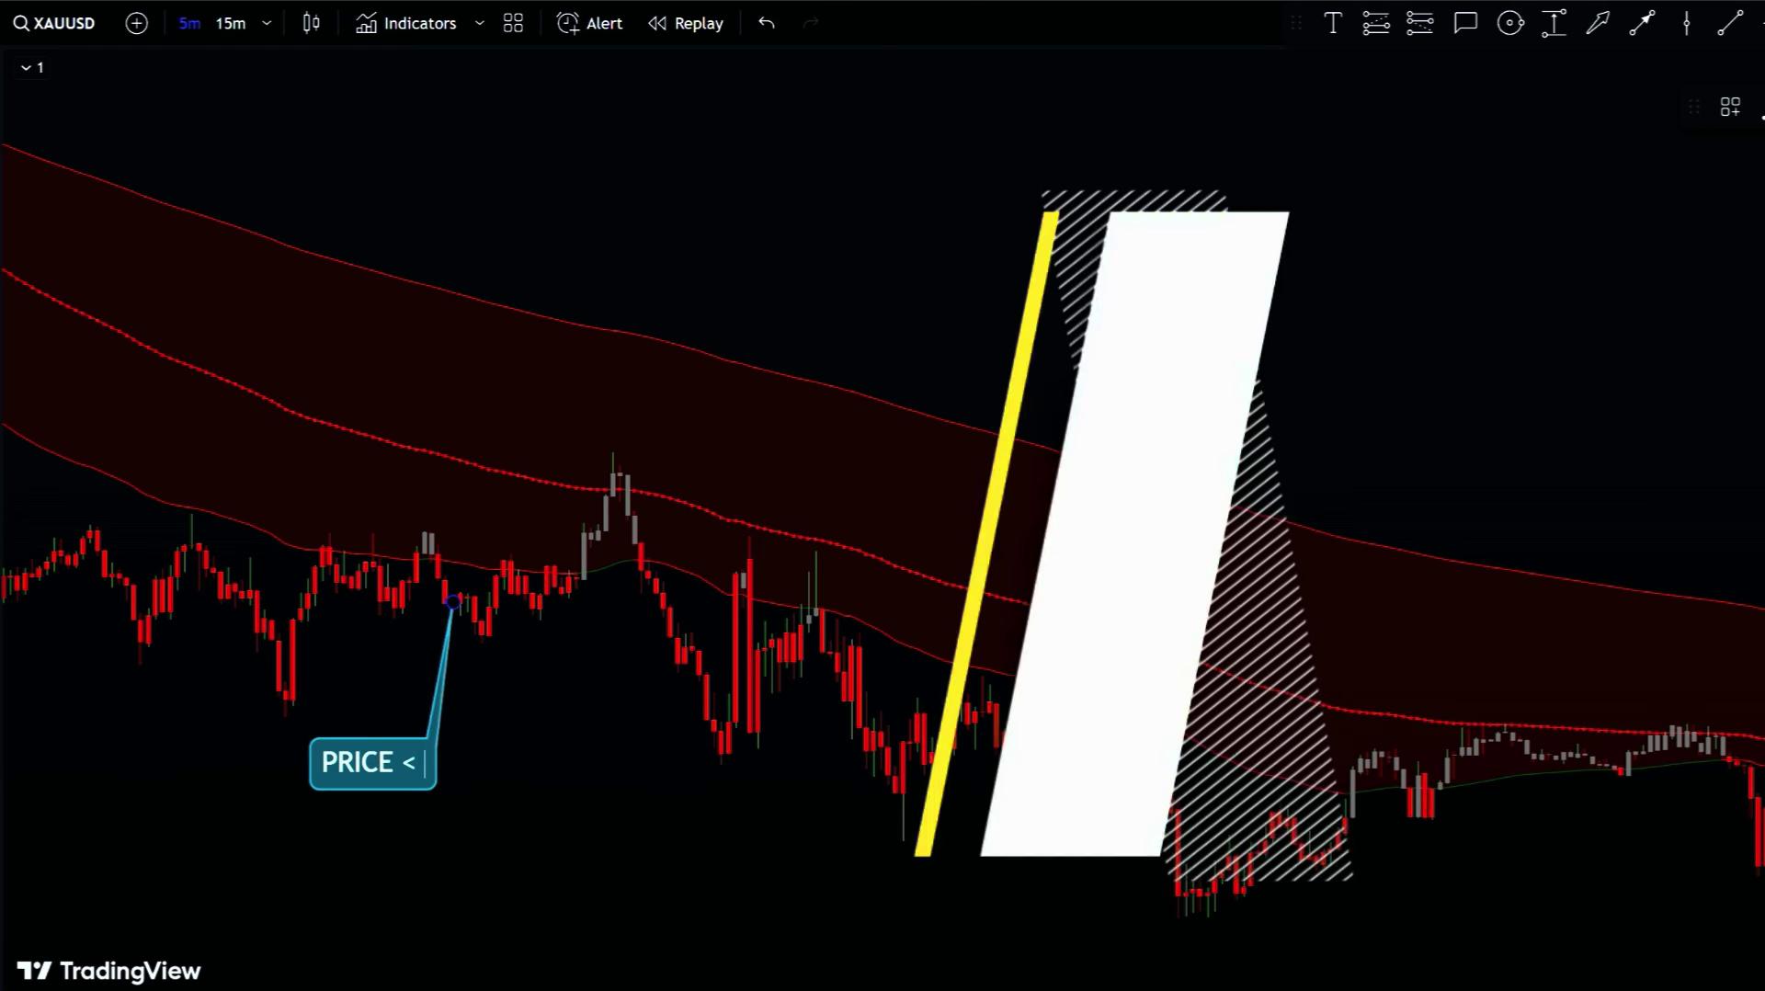
text( C)
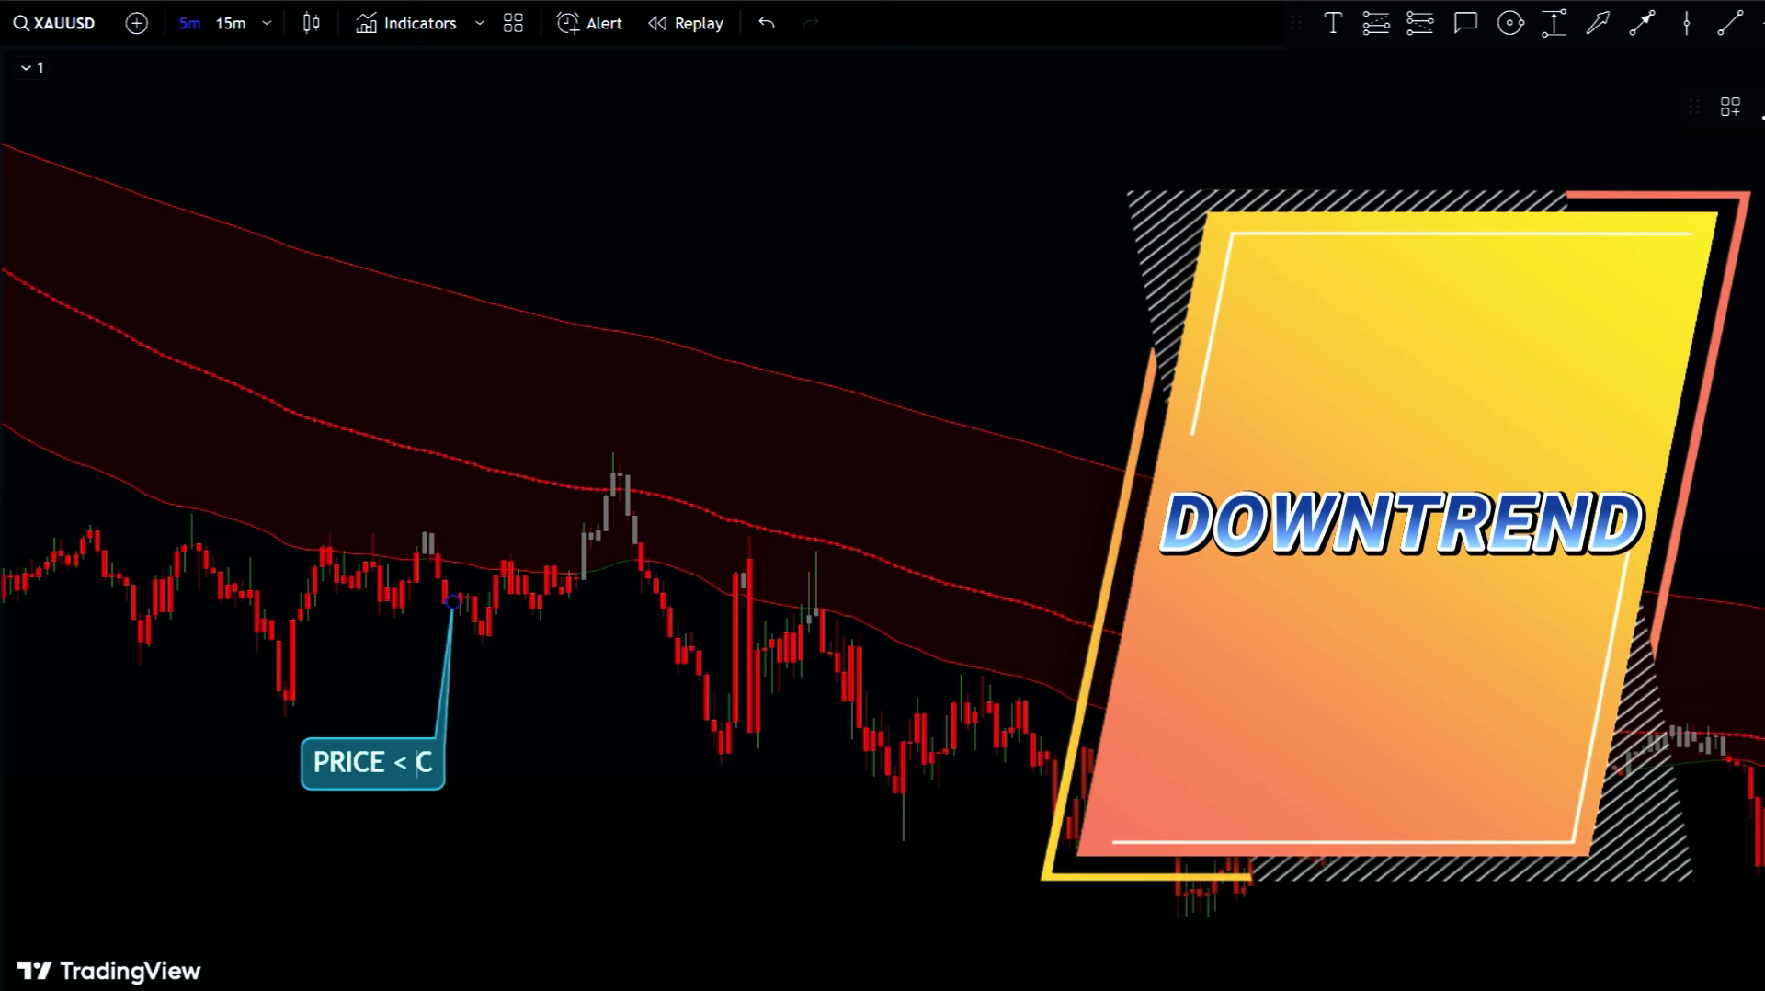
text(LOUD)
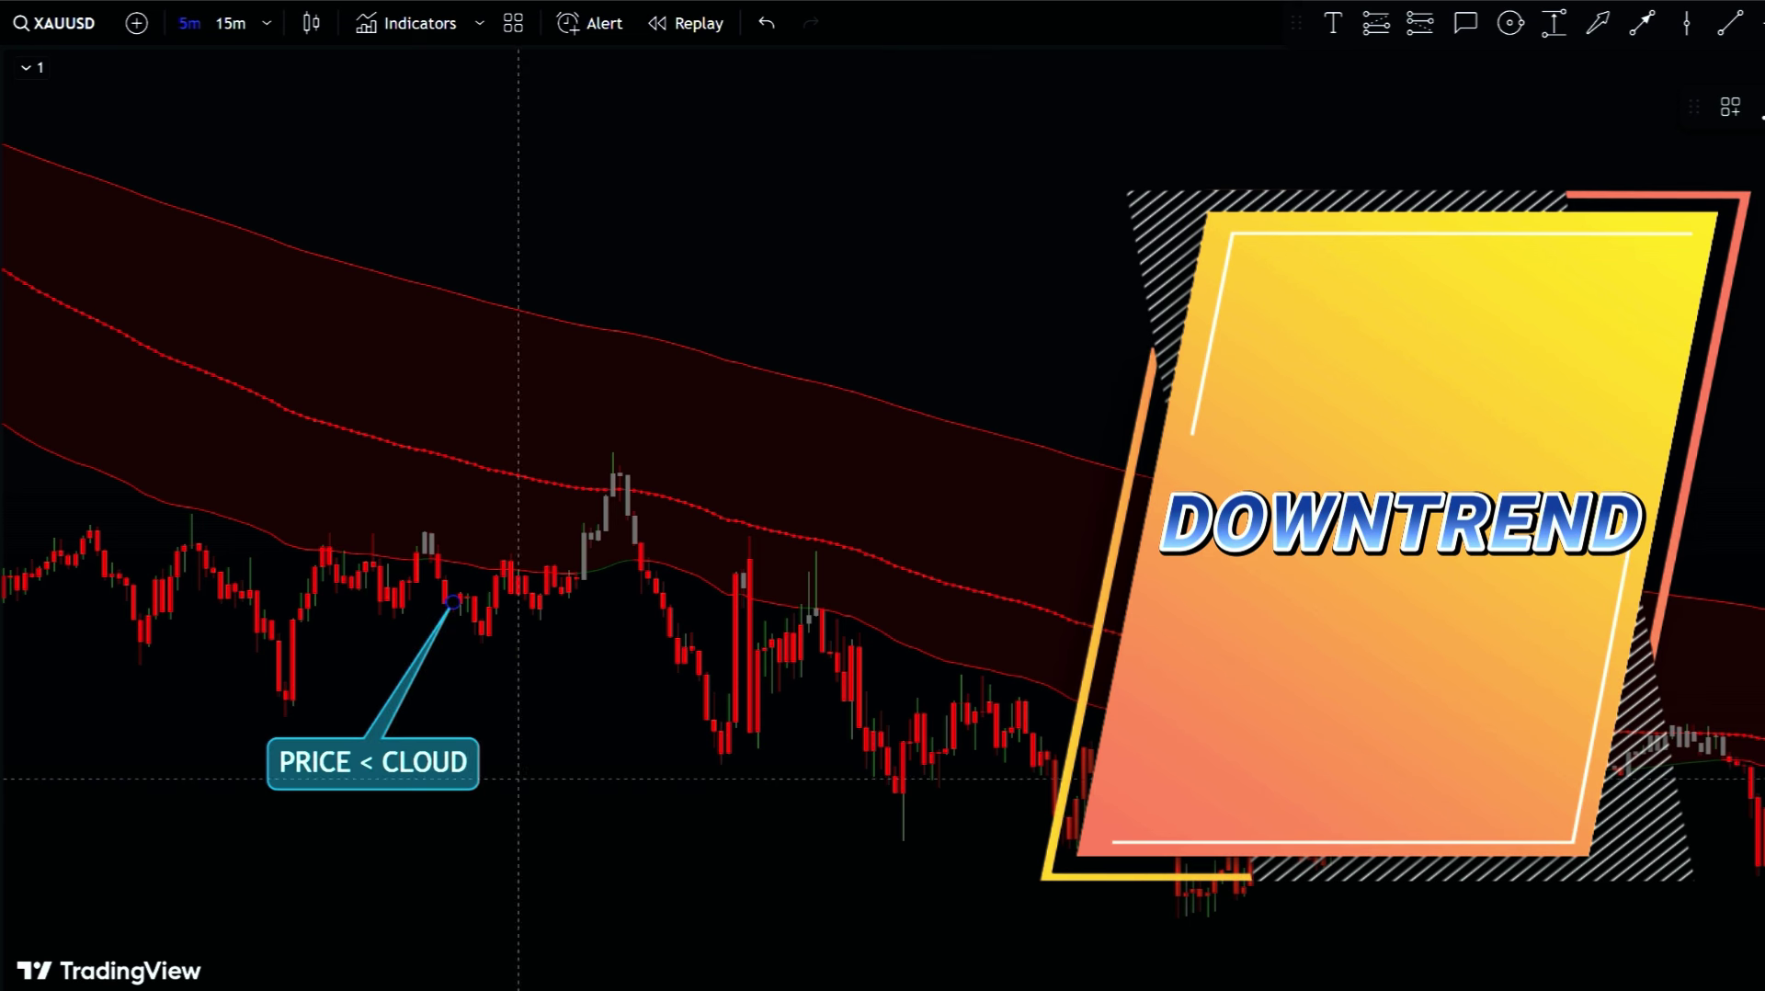
drag(425, 788, 345, 794)
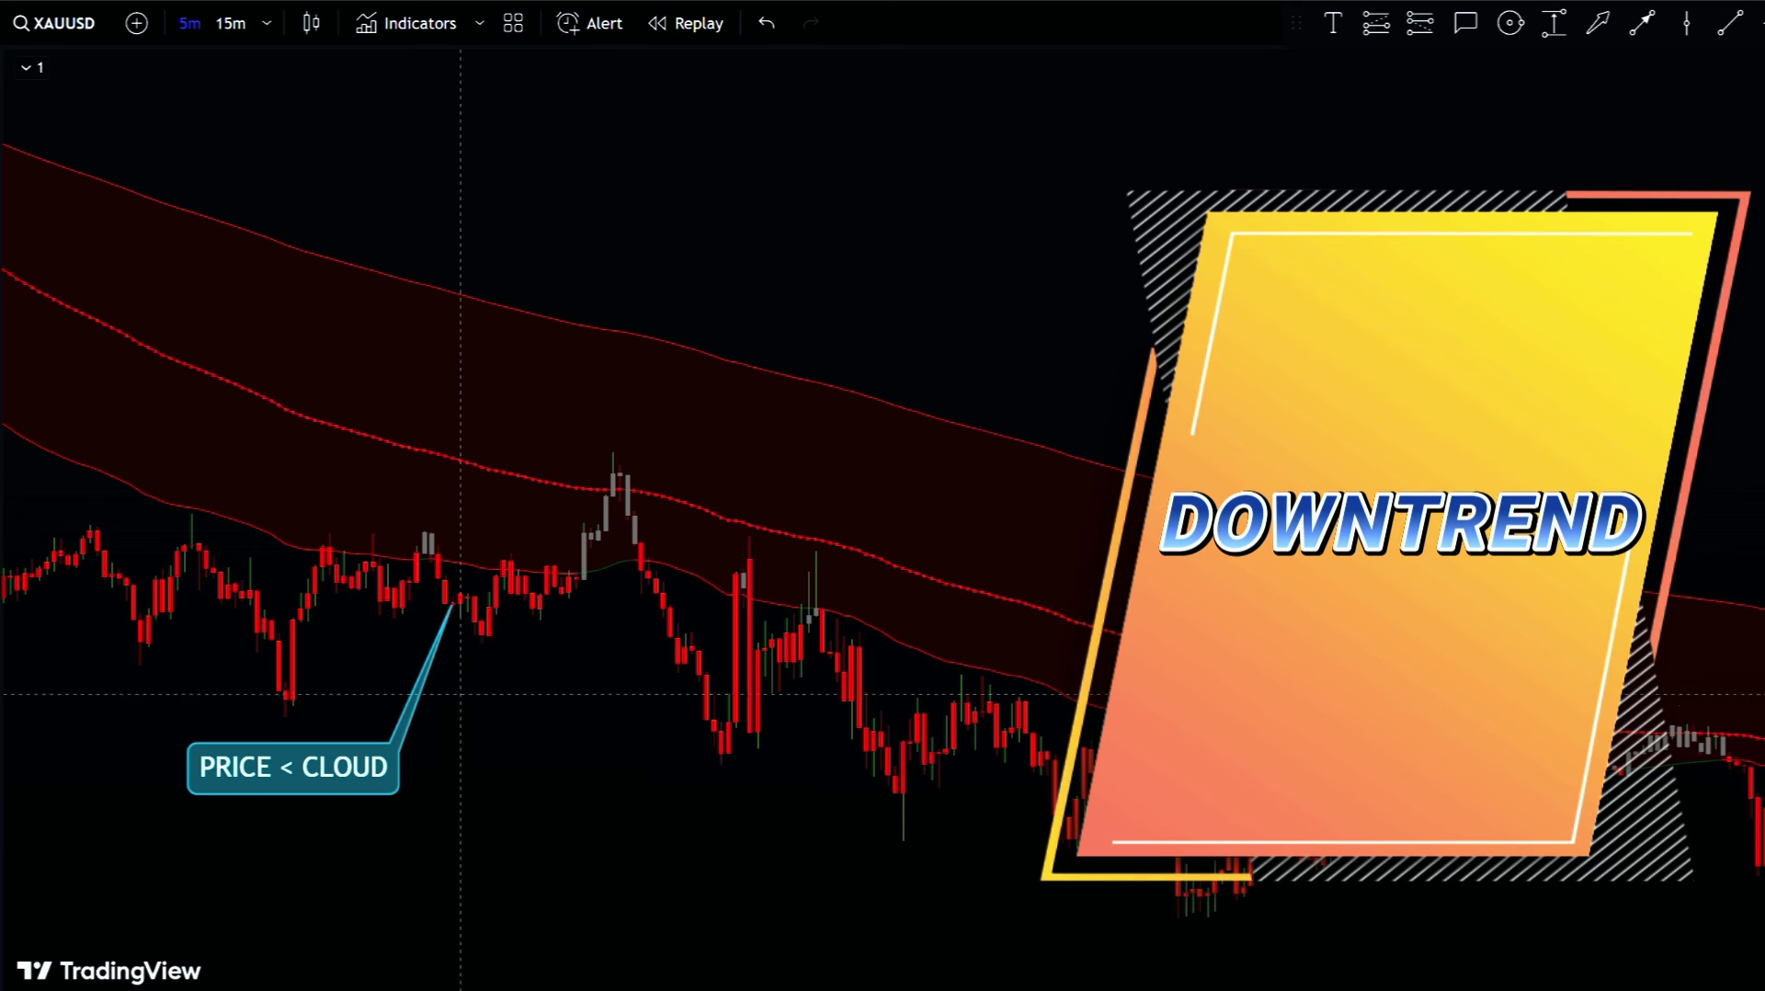
click(1508, 24)
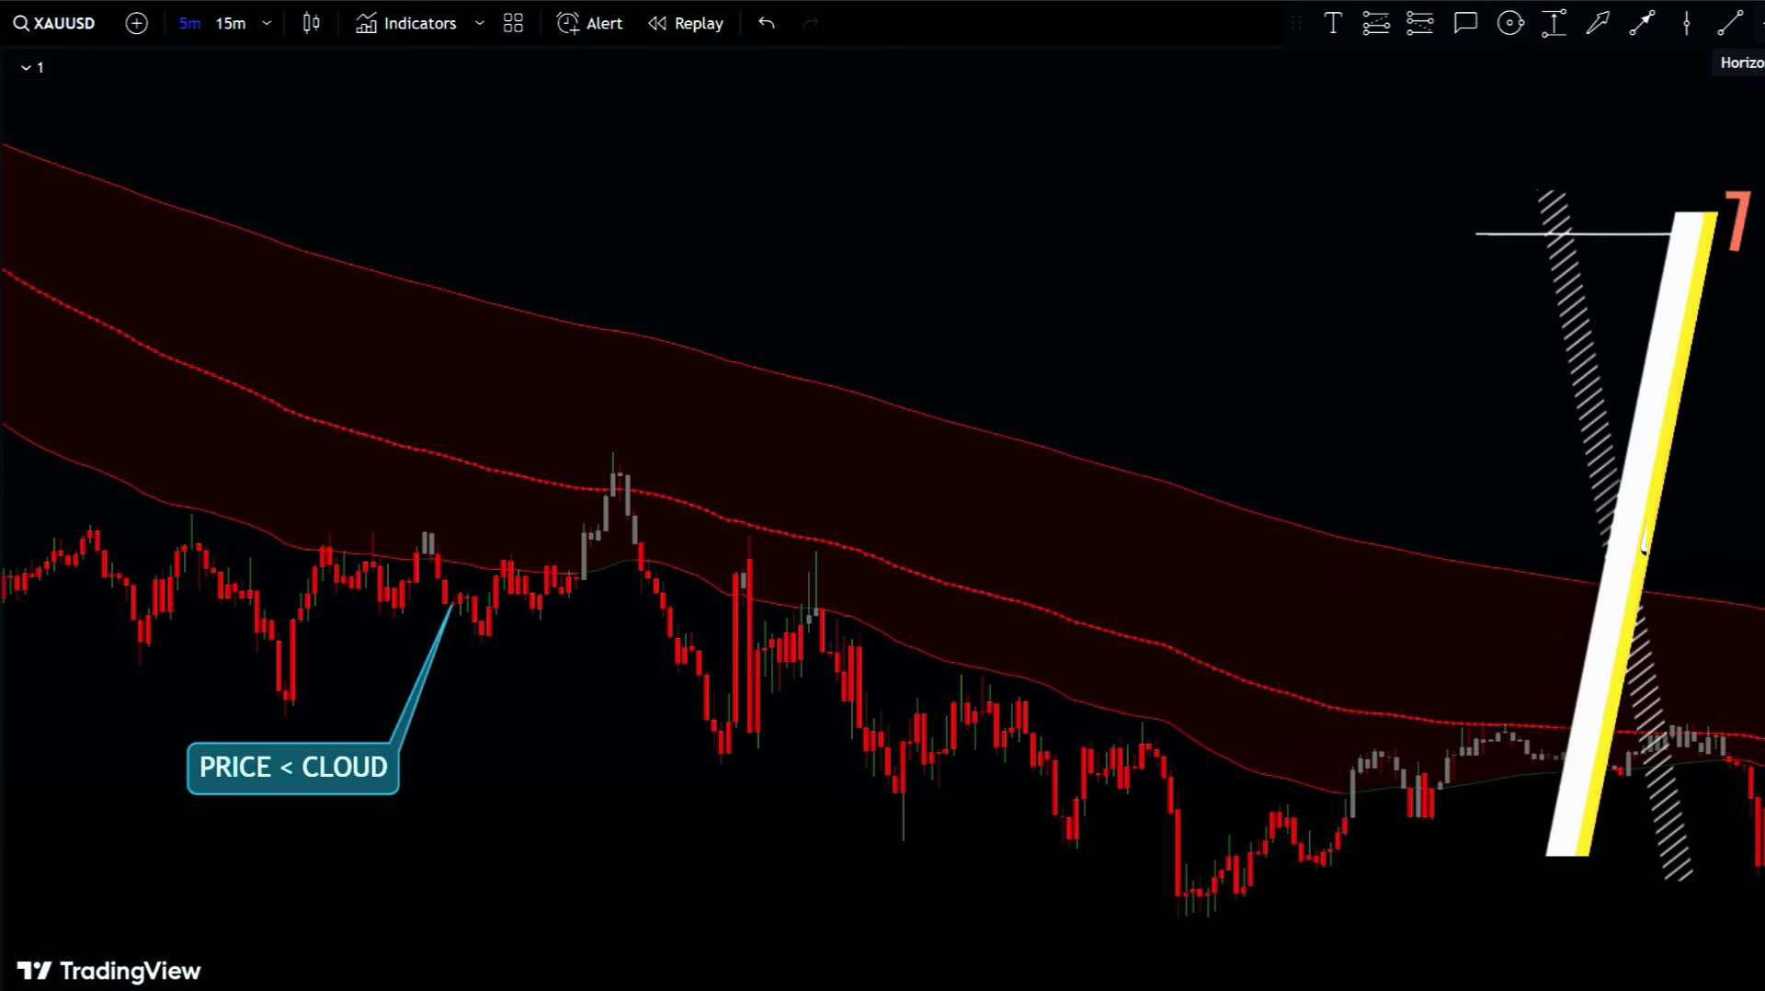
Step: Mark the pullback candle peak with a rectangle and a 'PULLBACK TO MID LINE' callout
click(650, 455)
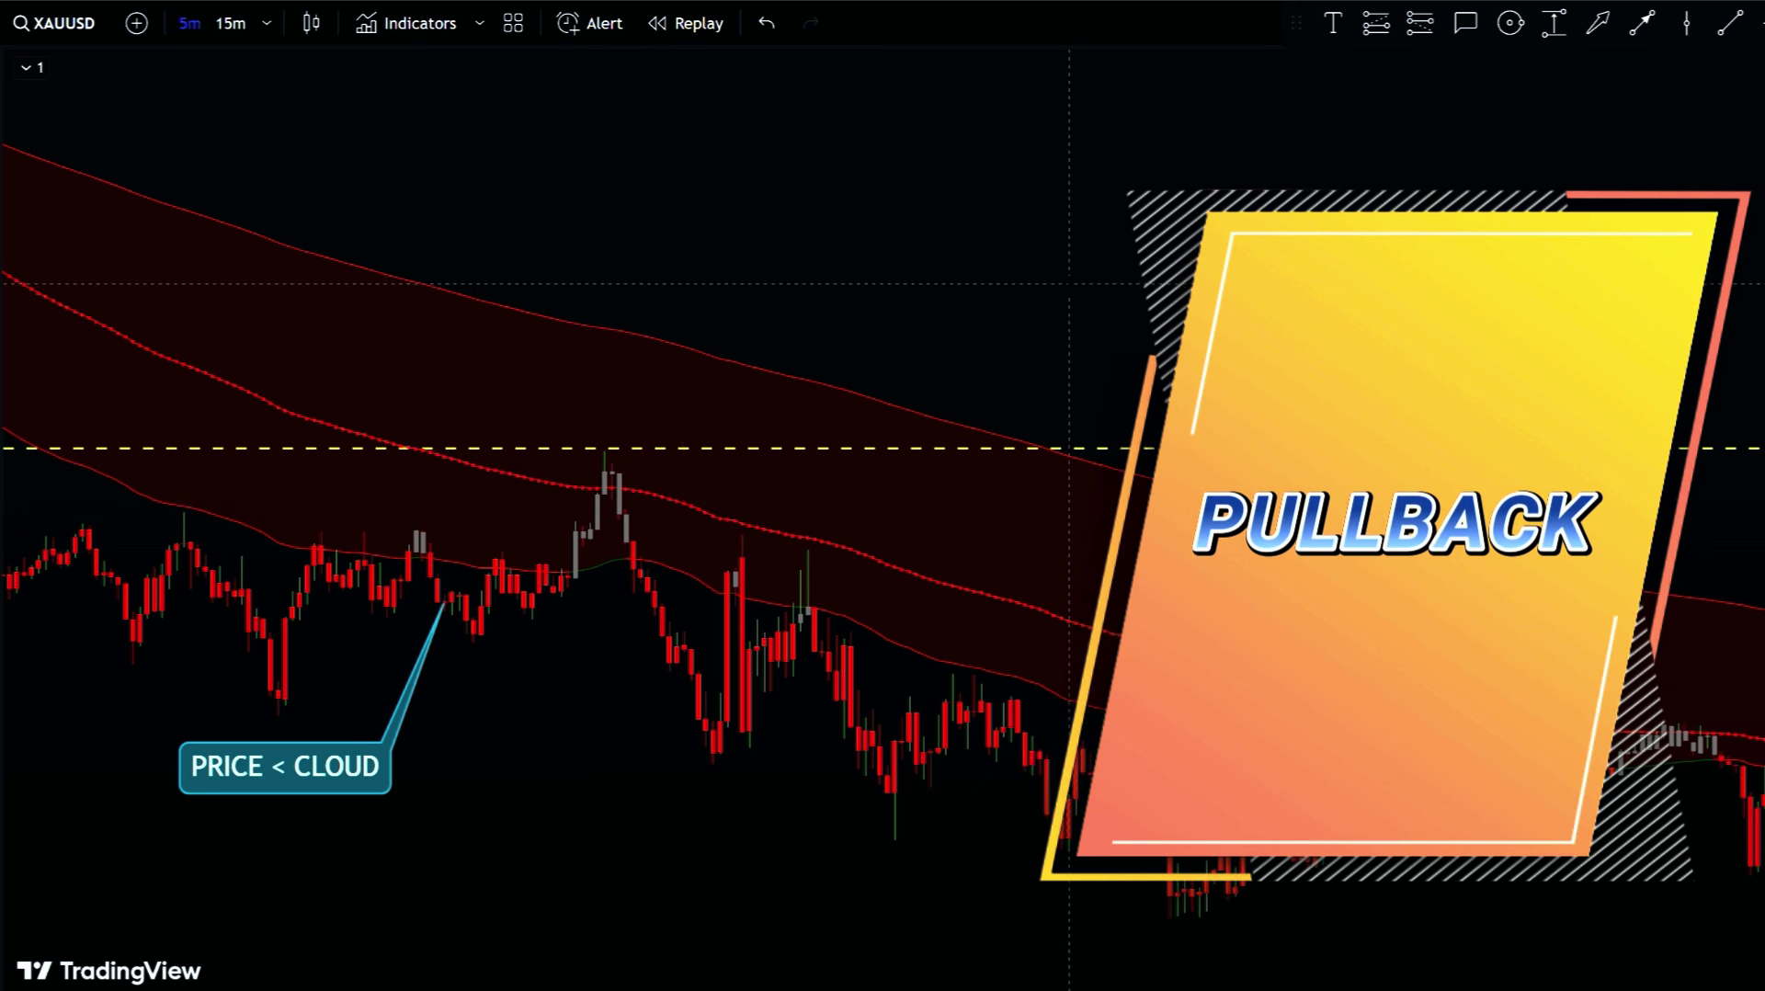
key(ctrl+z)
drag(698, 404, 524, 535)
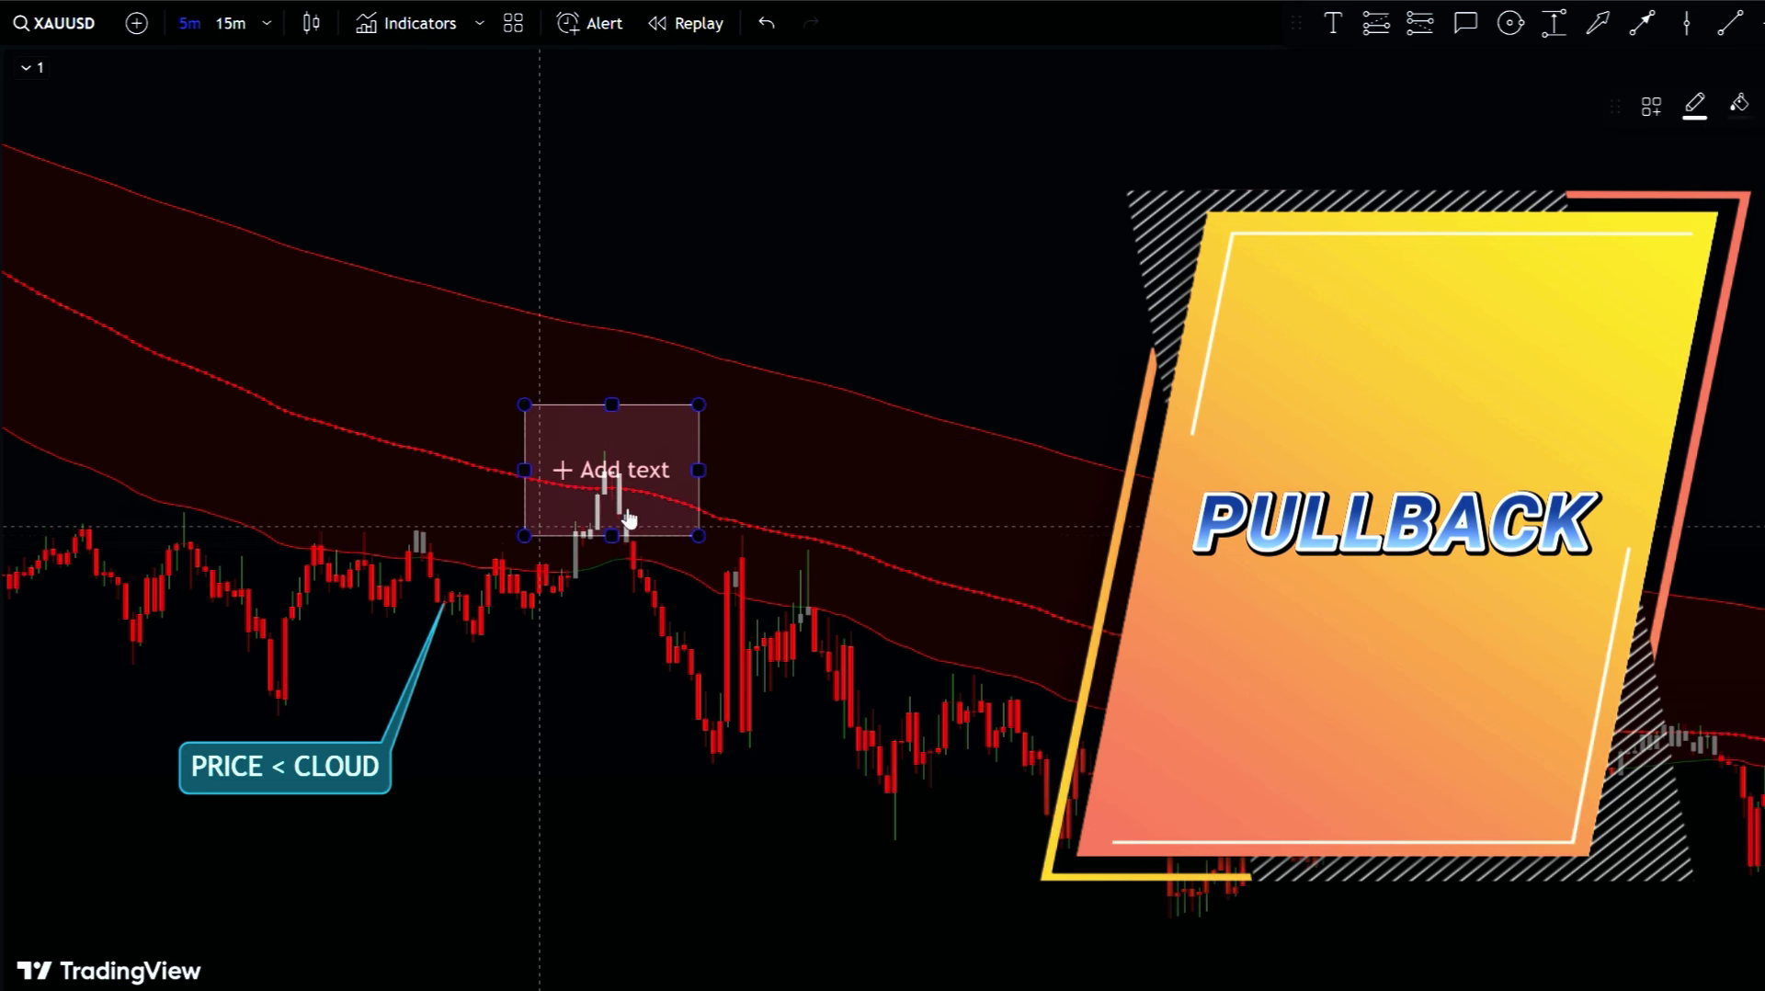
drag(625, 481, 768, 284)
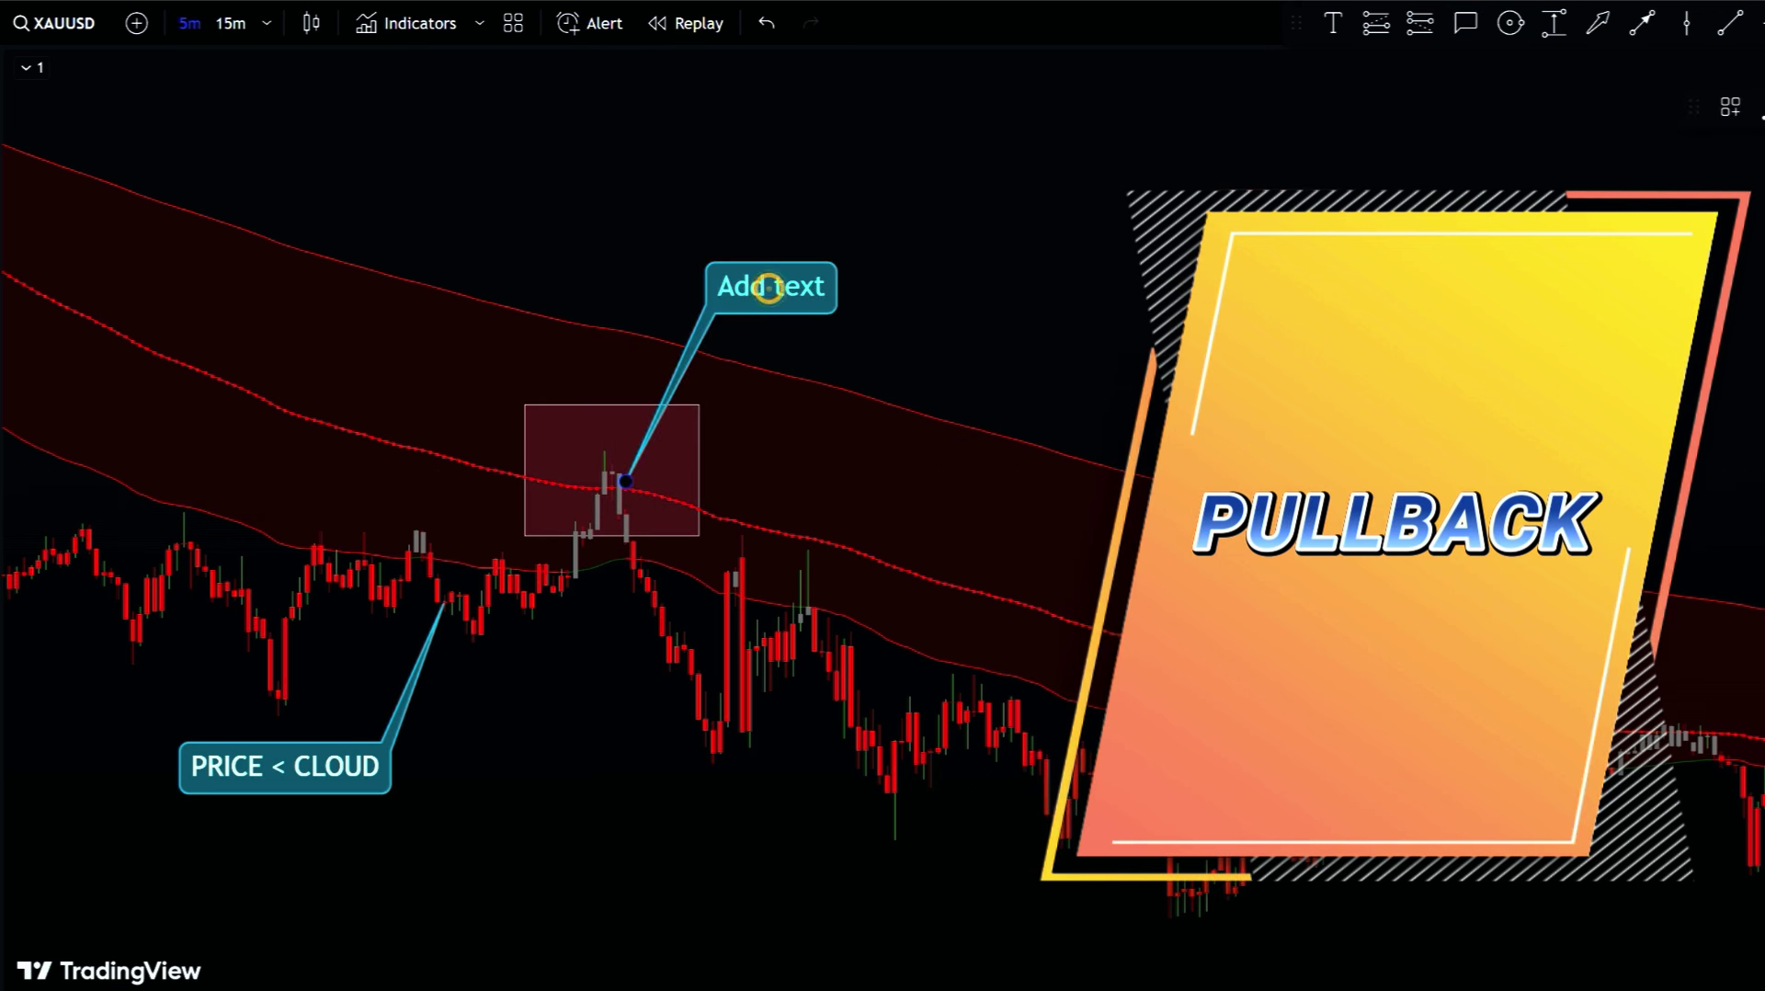
text(PULLBACK TO MID LINE)
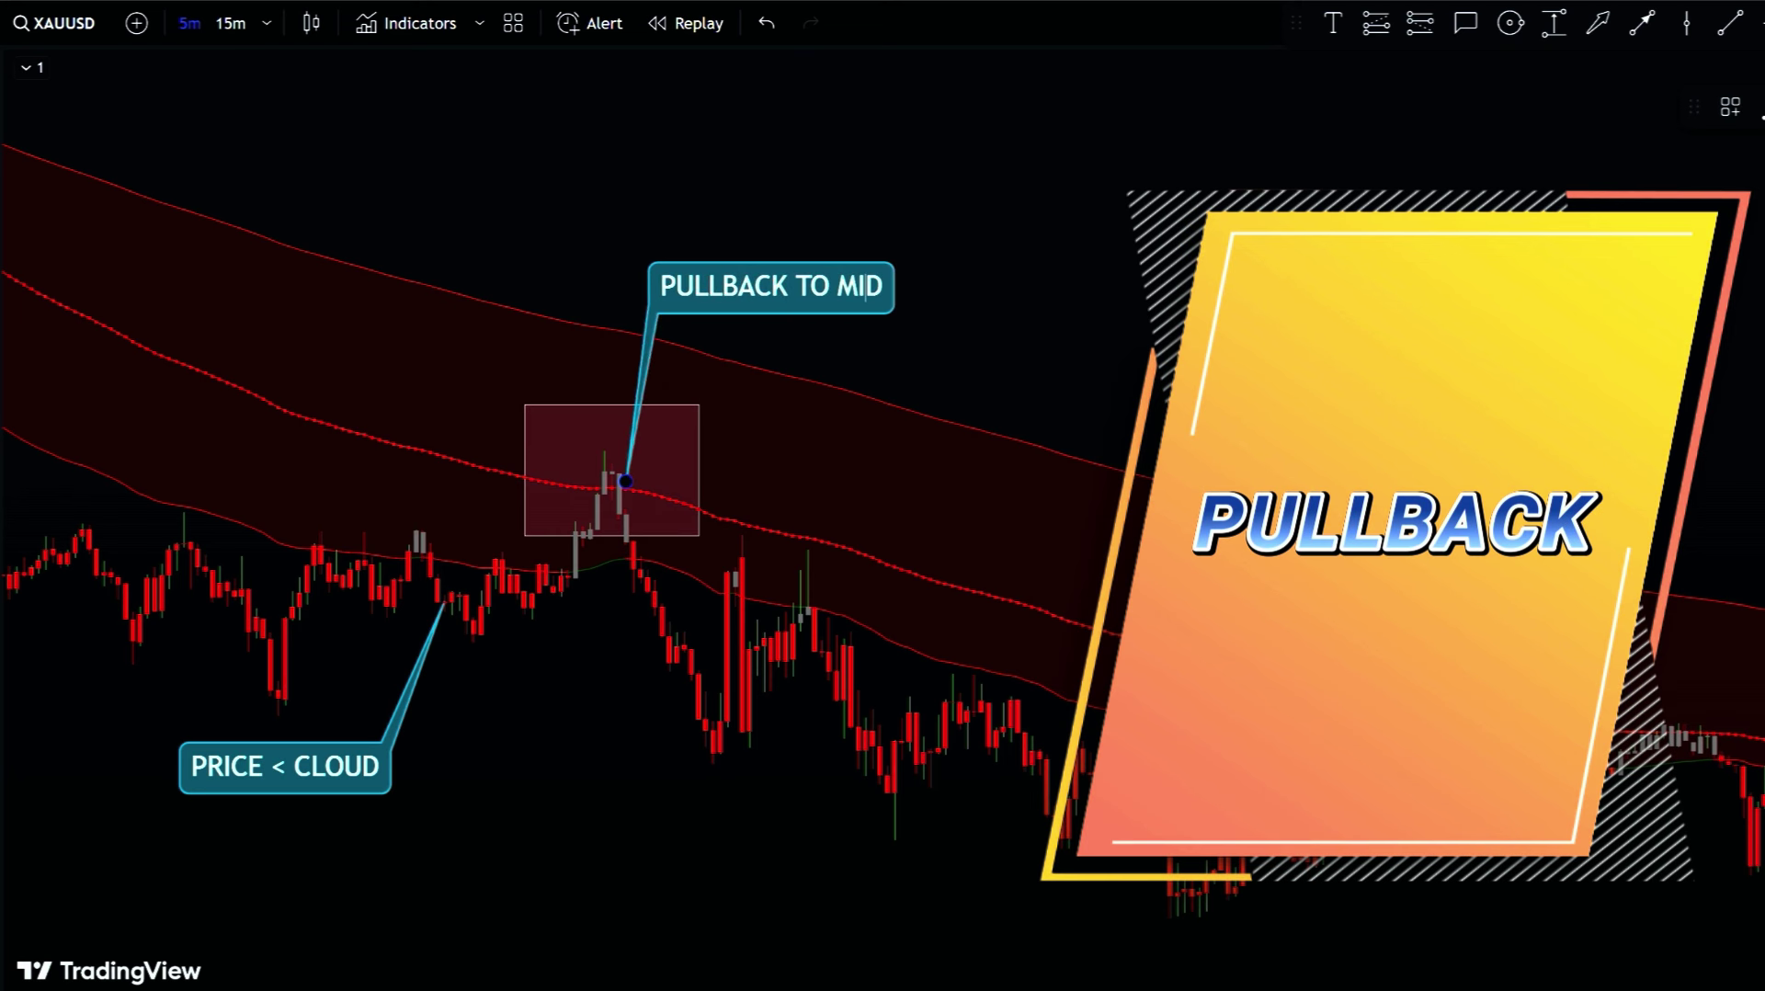
click(1040, 314)
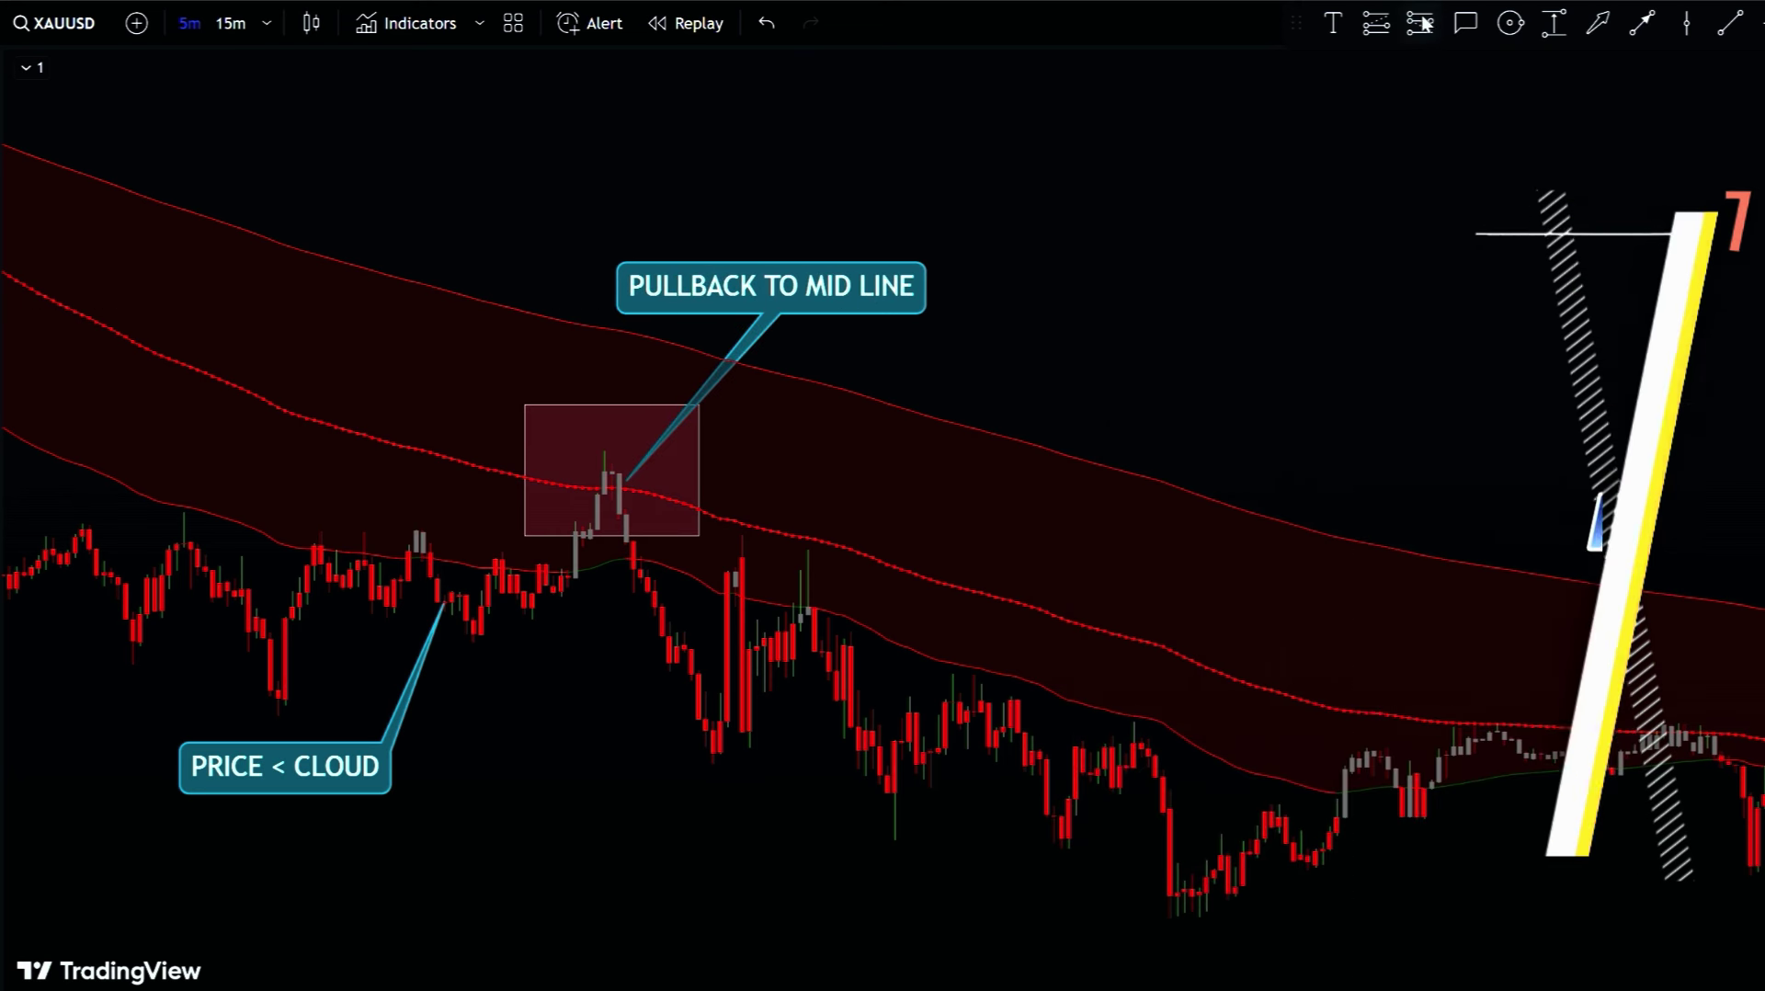
Step: Label the breakout candle 'BREAKOUT', then add a 'SIGNAL CANDLE' callout below-left of it
drag(633, 558, 574, 694)
text(BREAKOUT)
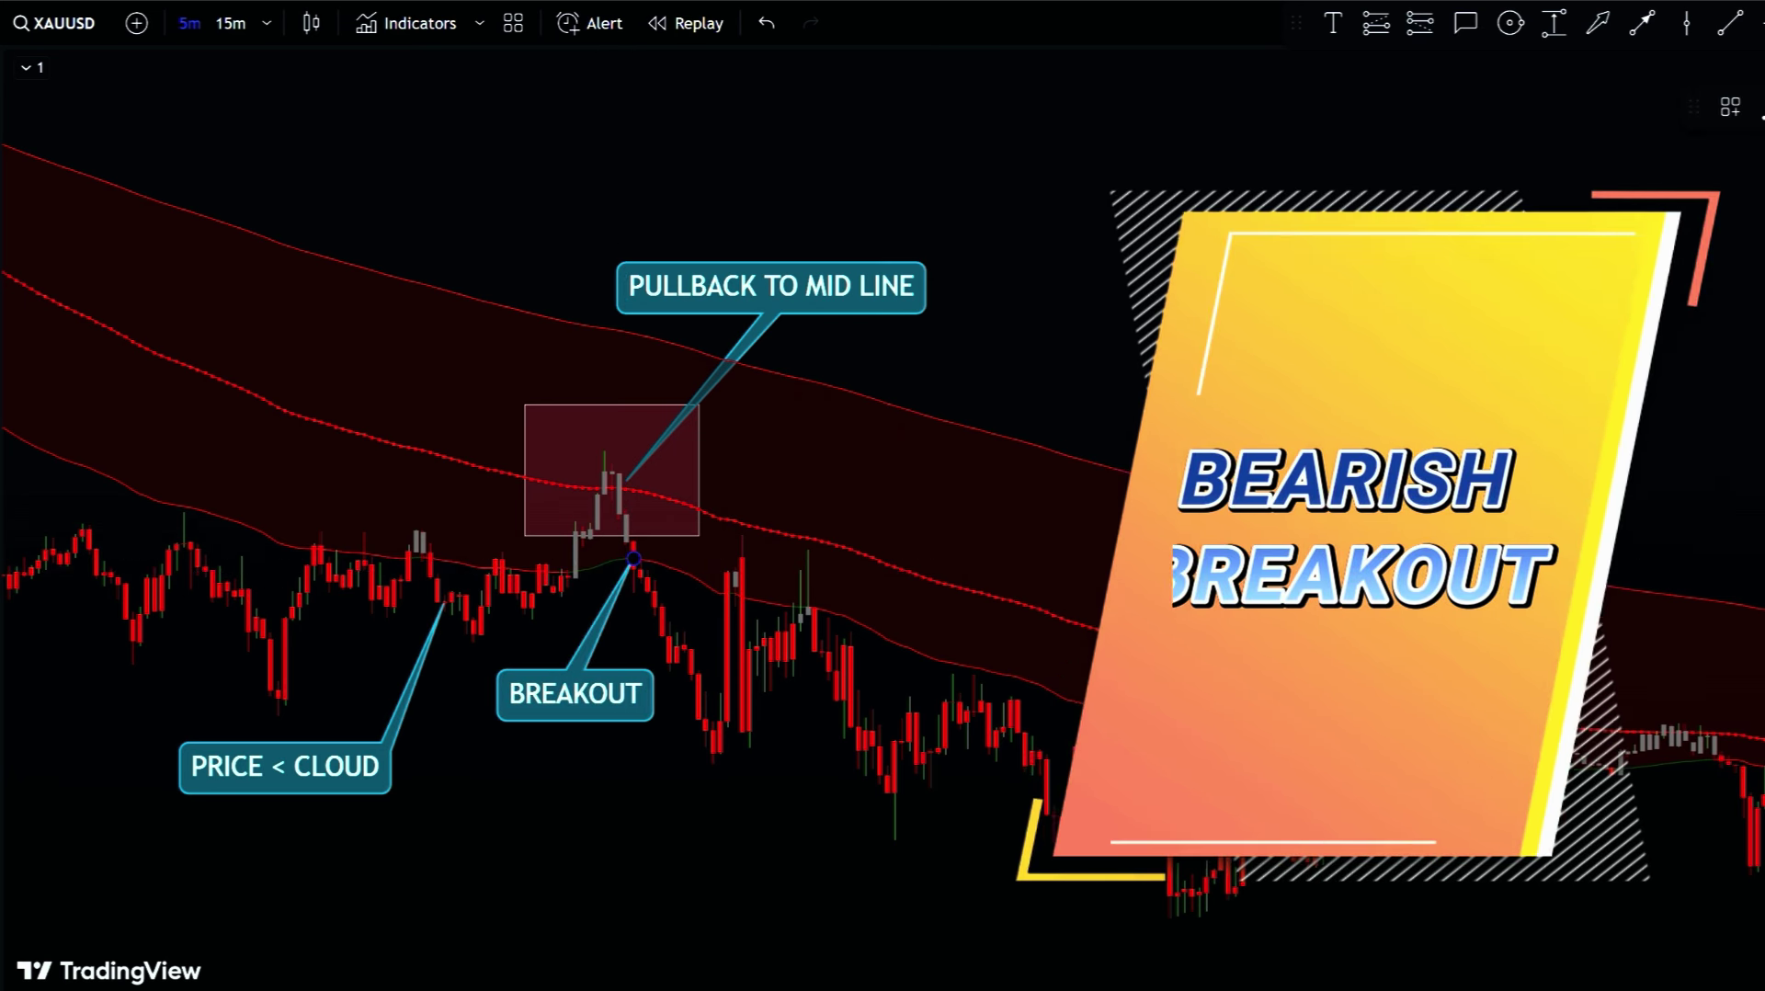
key(Escape)
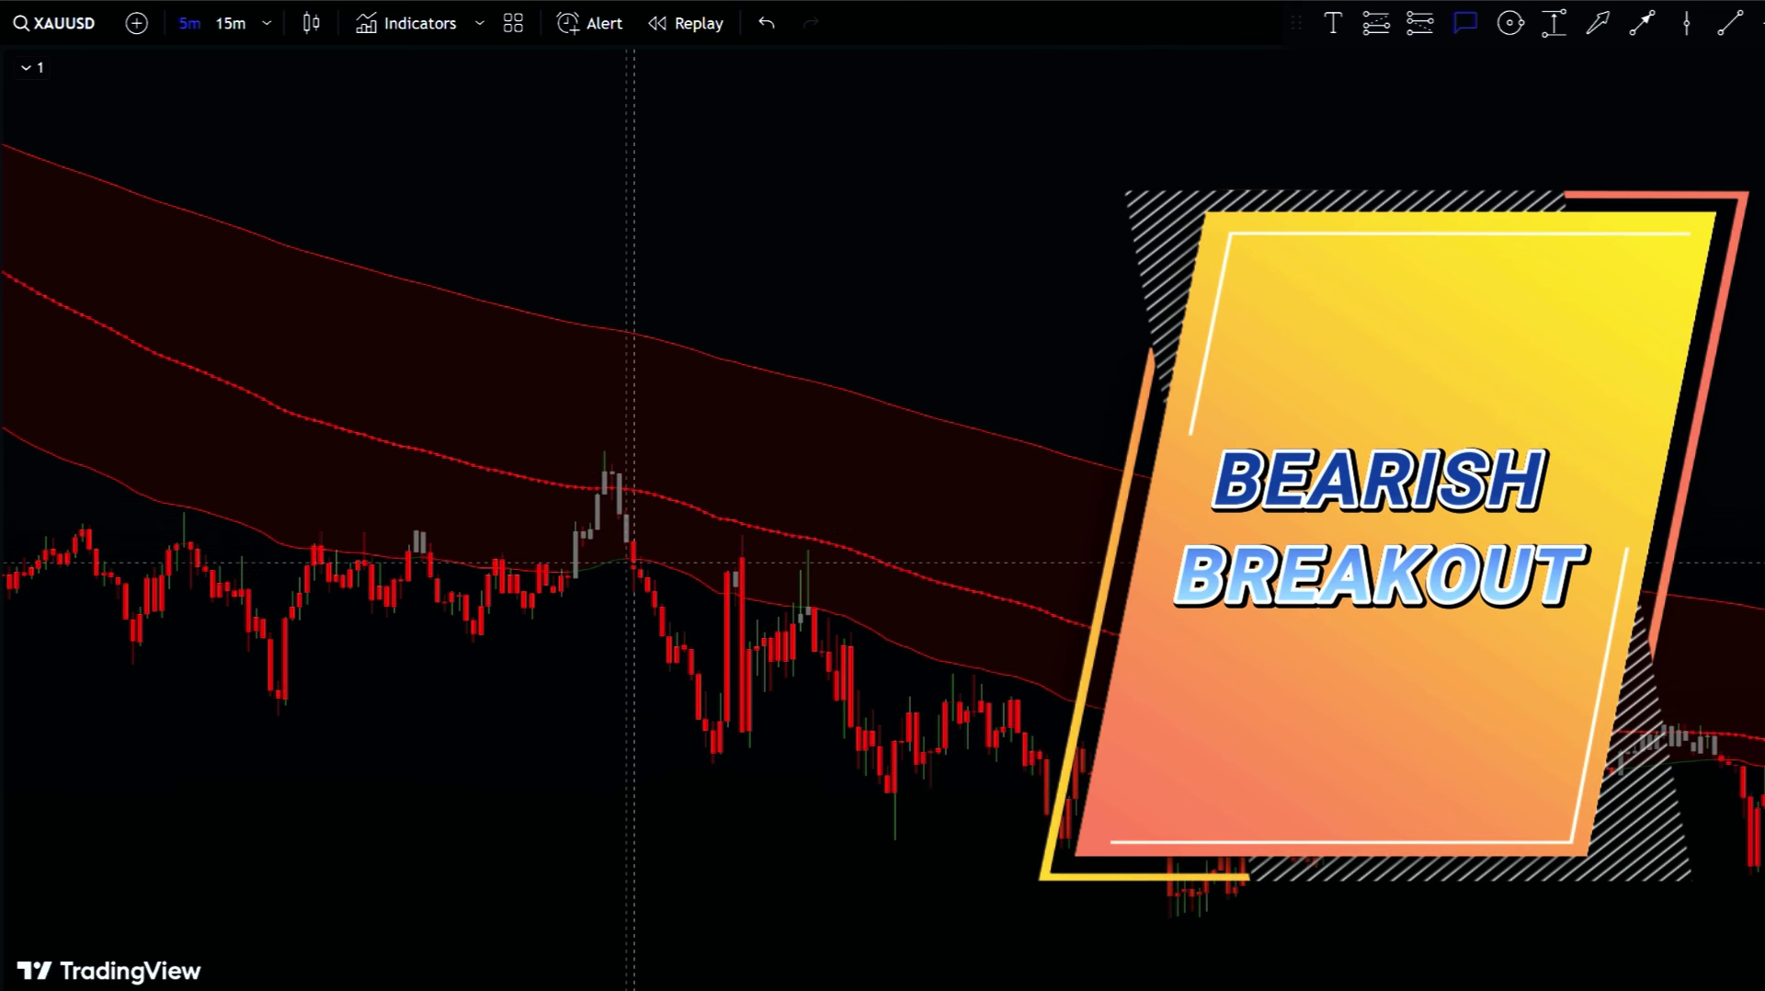
click(633, 558)
mouse_move(631, 555)
mouse_down()
mouse_move(500, 725)
mouse_move(474, 722)
mouse_up()
text(SIGNAL CANDLE)
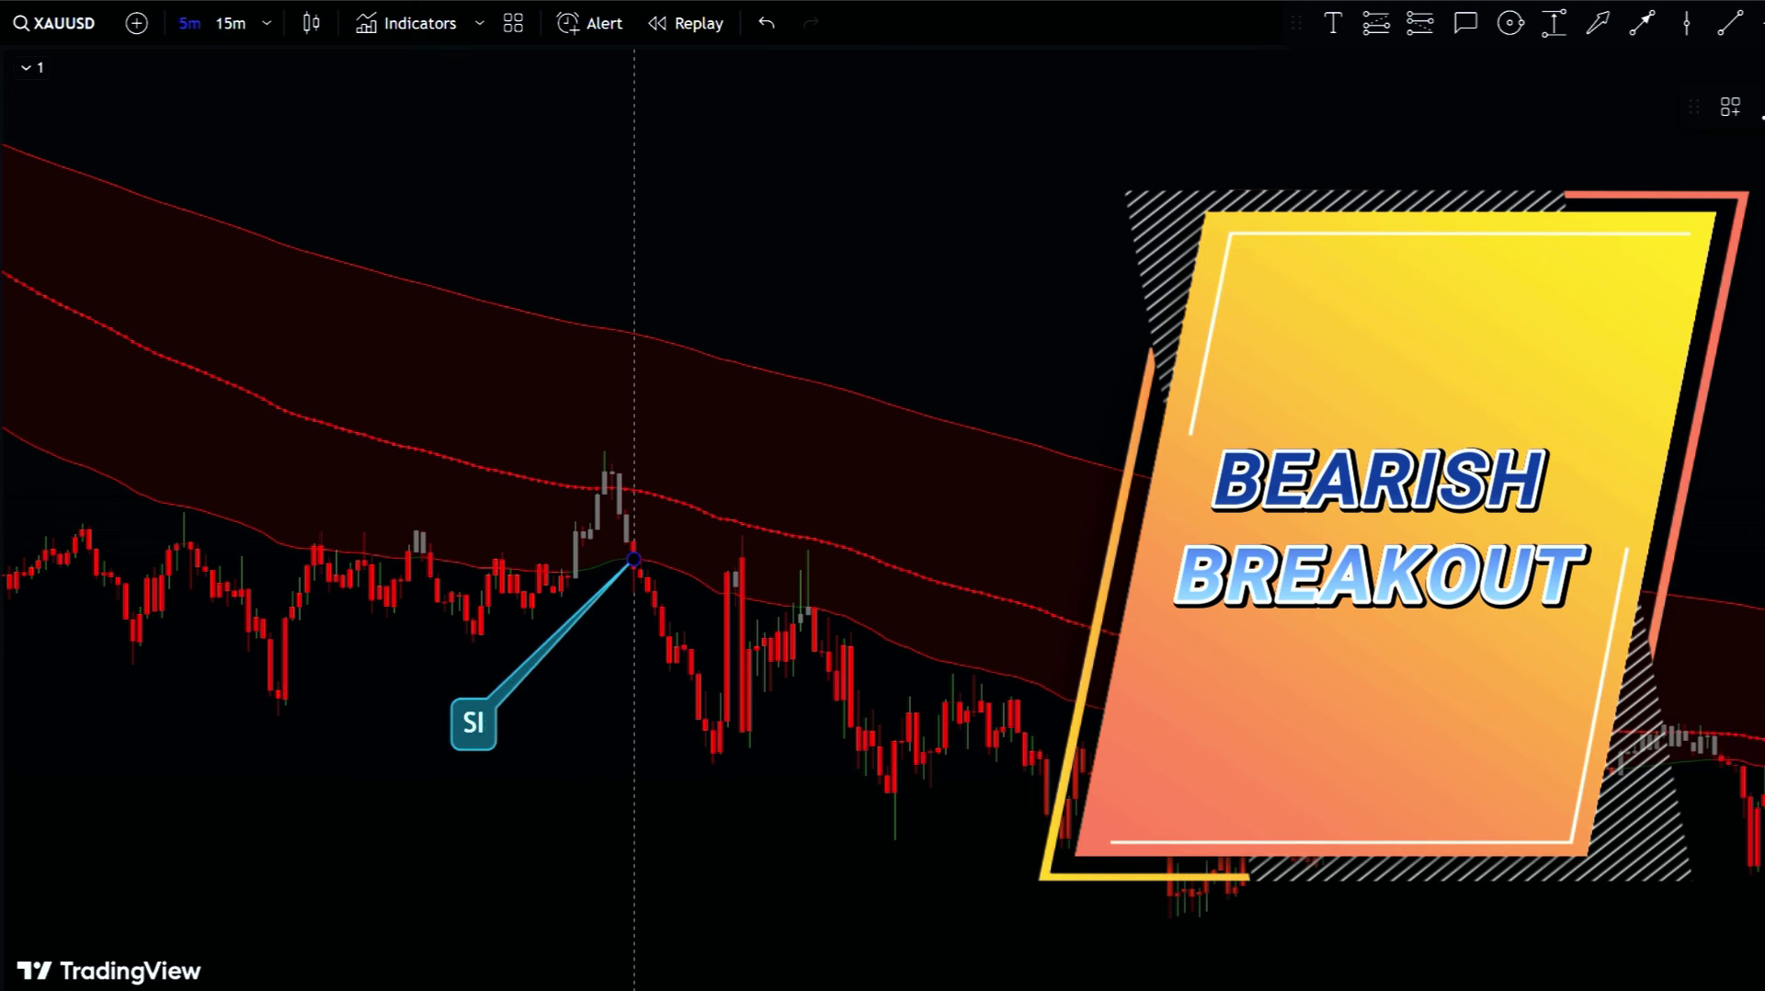
Step: Enlarge the oscillator pane and add a 'RED BAR < 0 LEVEL' callout, shifted right
double_click(634, 786)
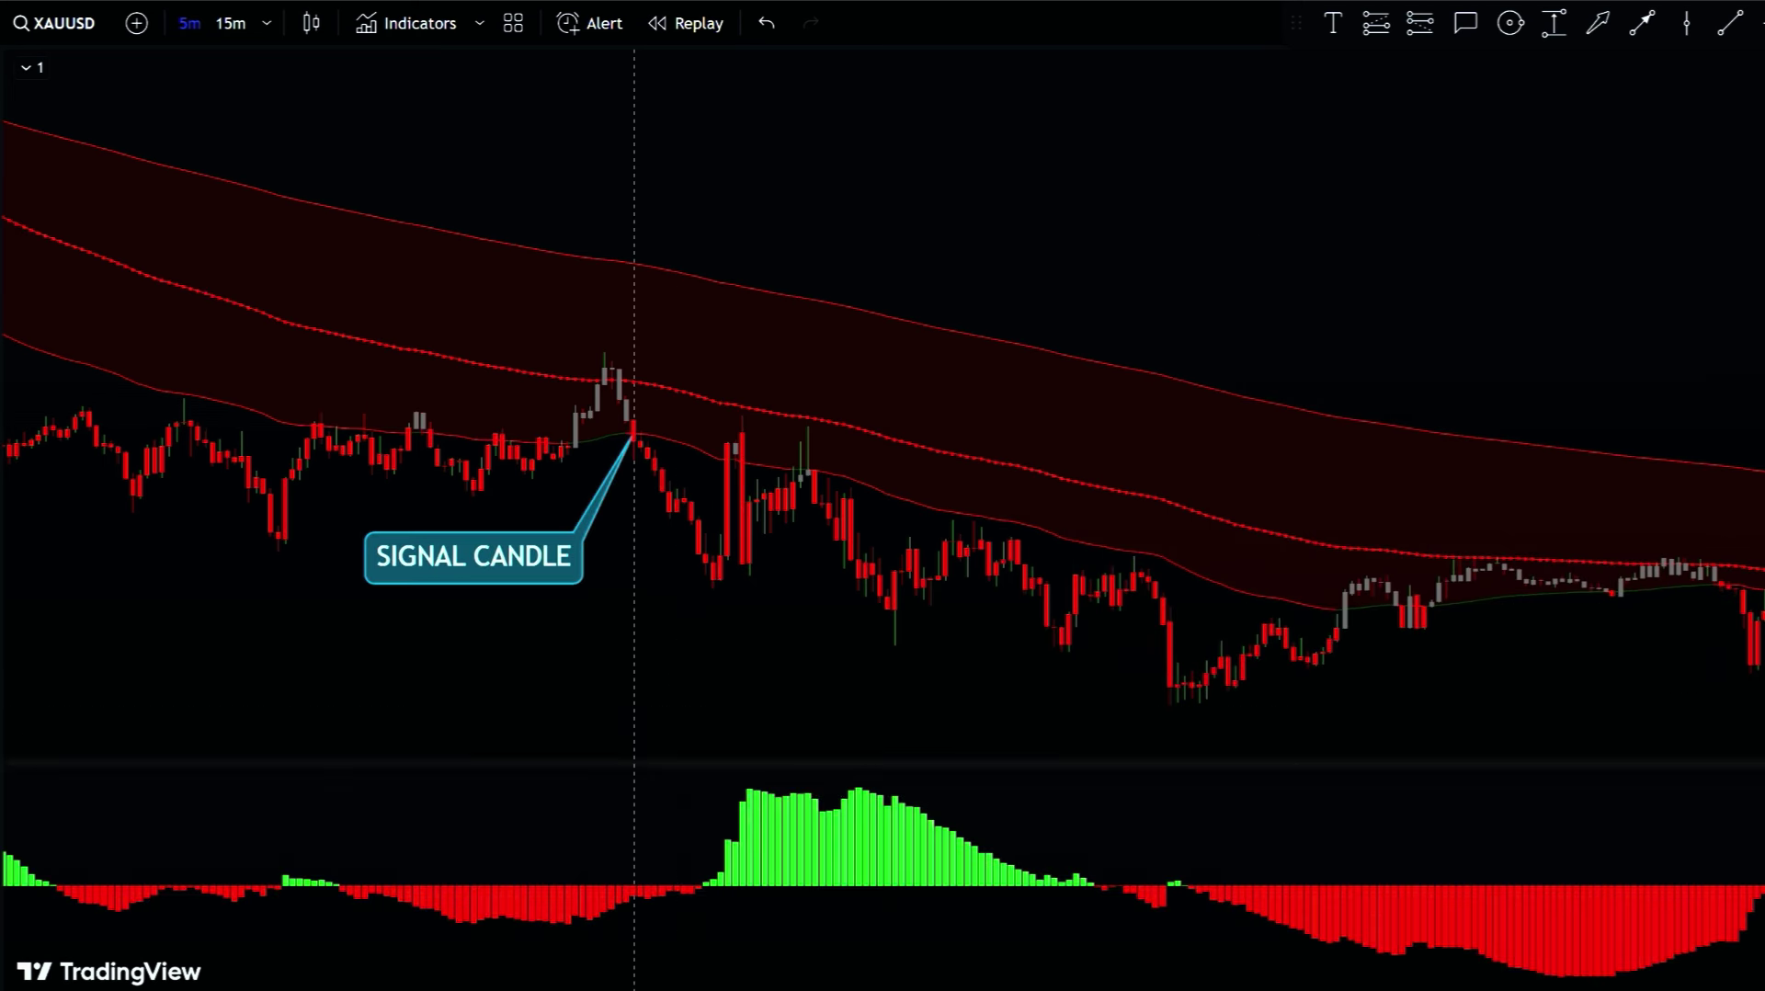
double_click(654, 807)
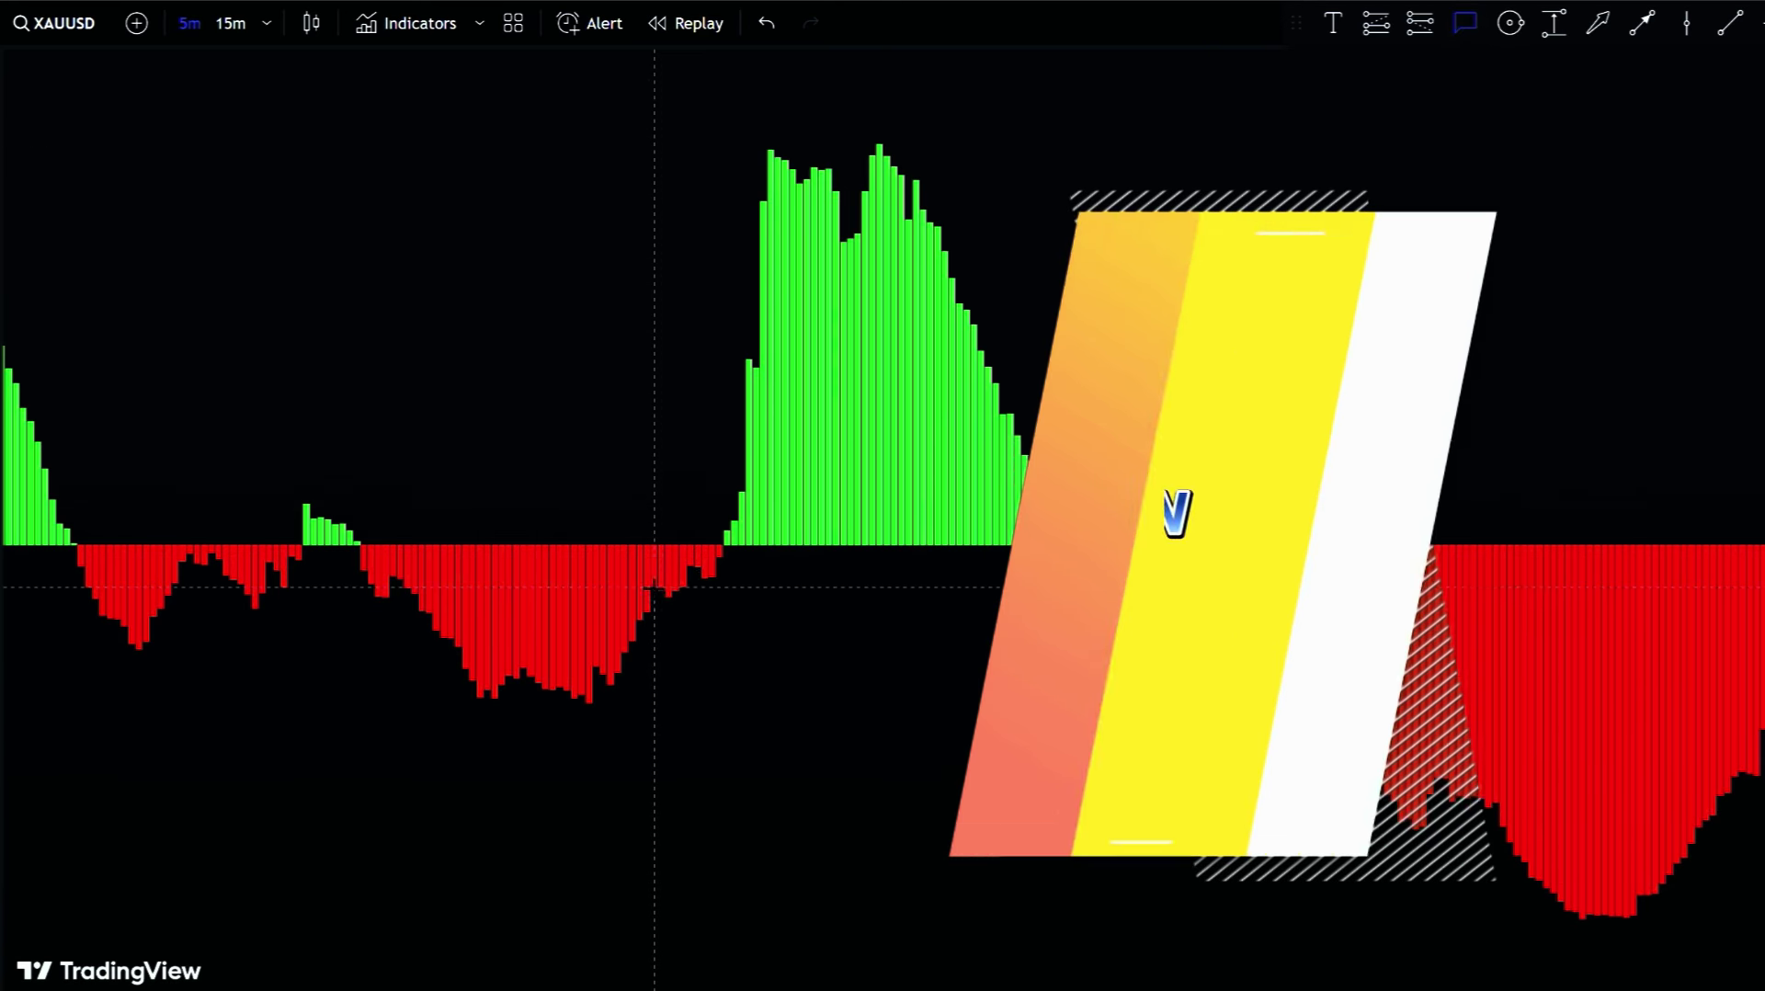
click(653, 586)
text(RED BAR < 0 LEVEL)
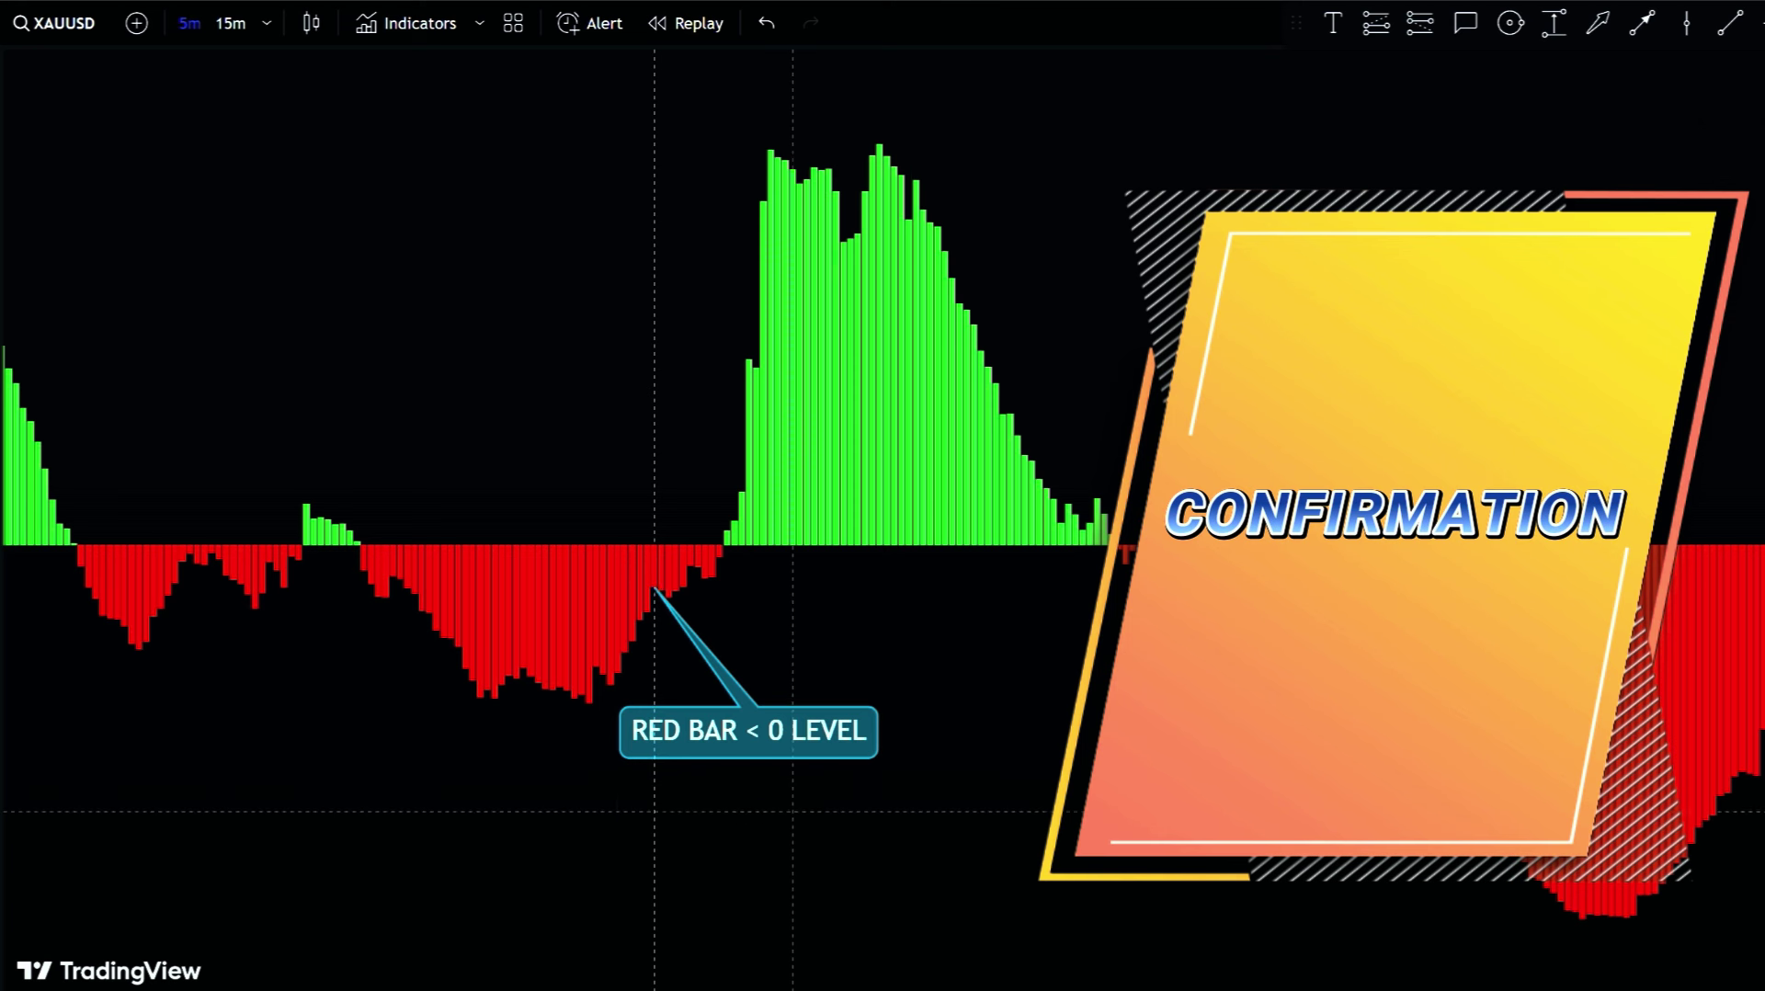
drag(793, 812, 837, 795)
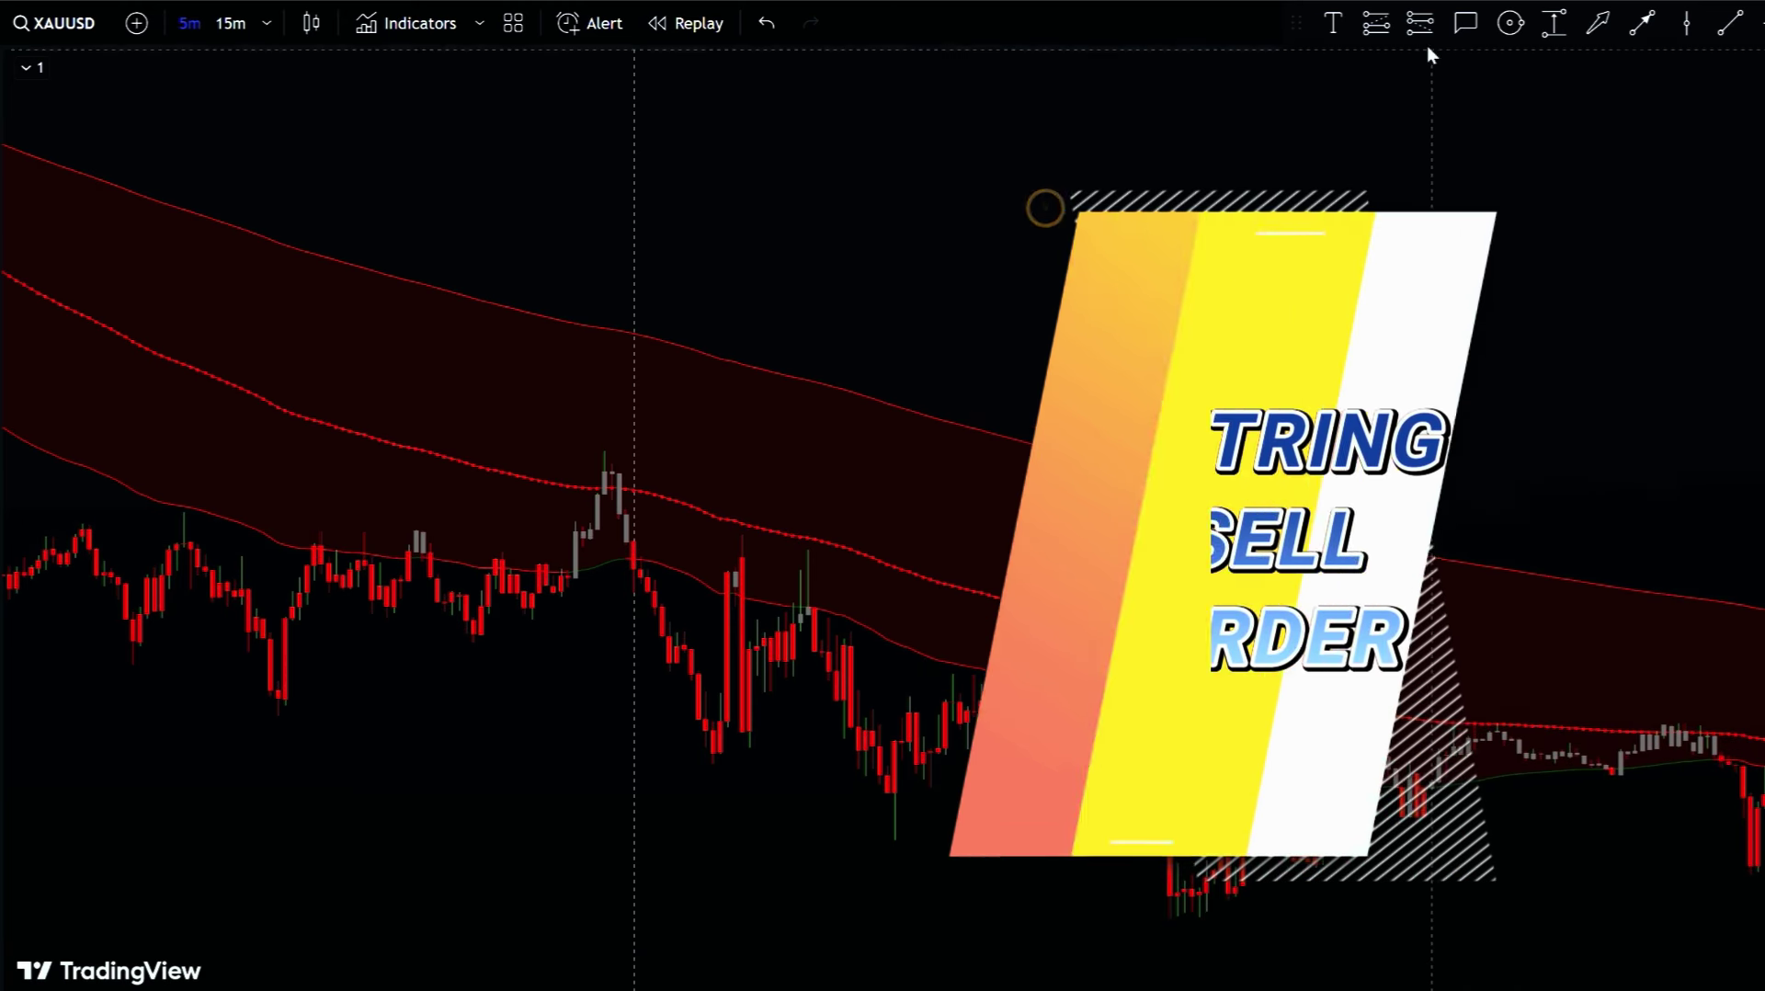
Step: Place a short position at the signal candle with an 'SL: RECENT SWING HIGH' text label above
click(636, 568)
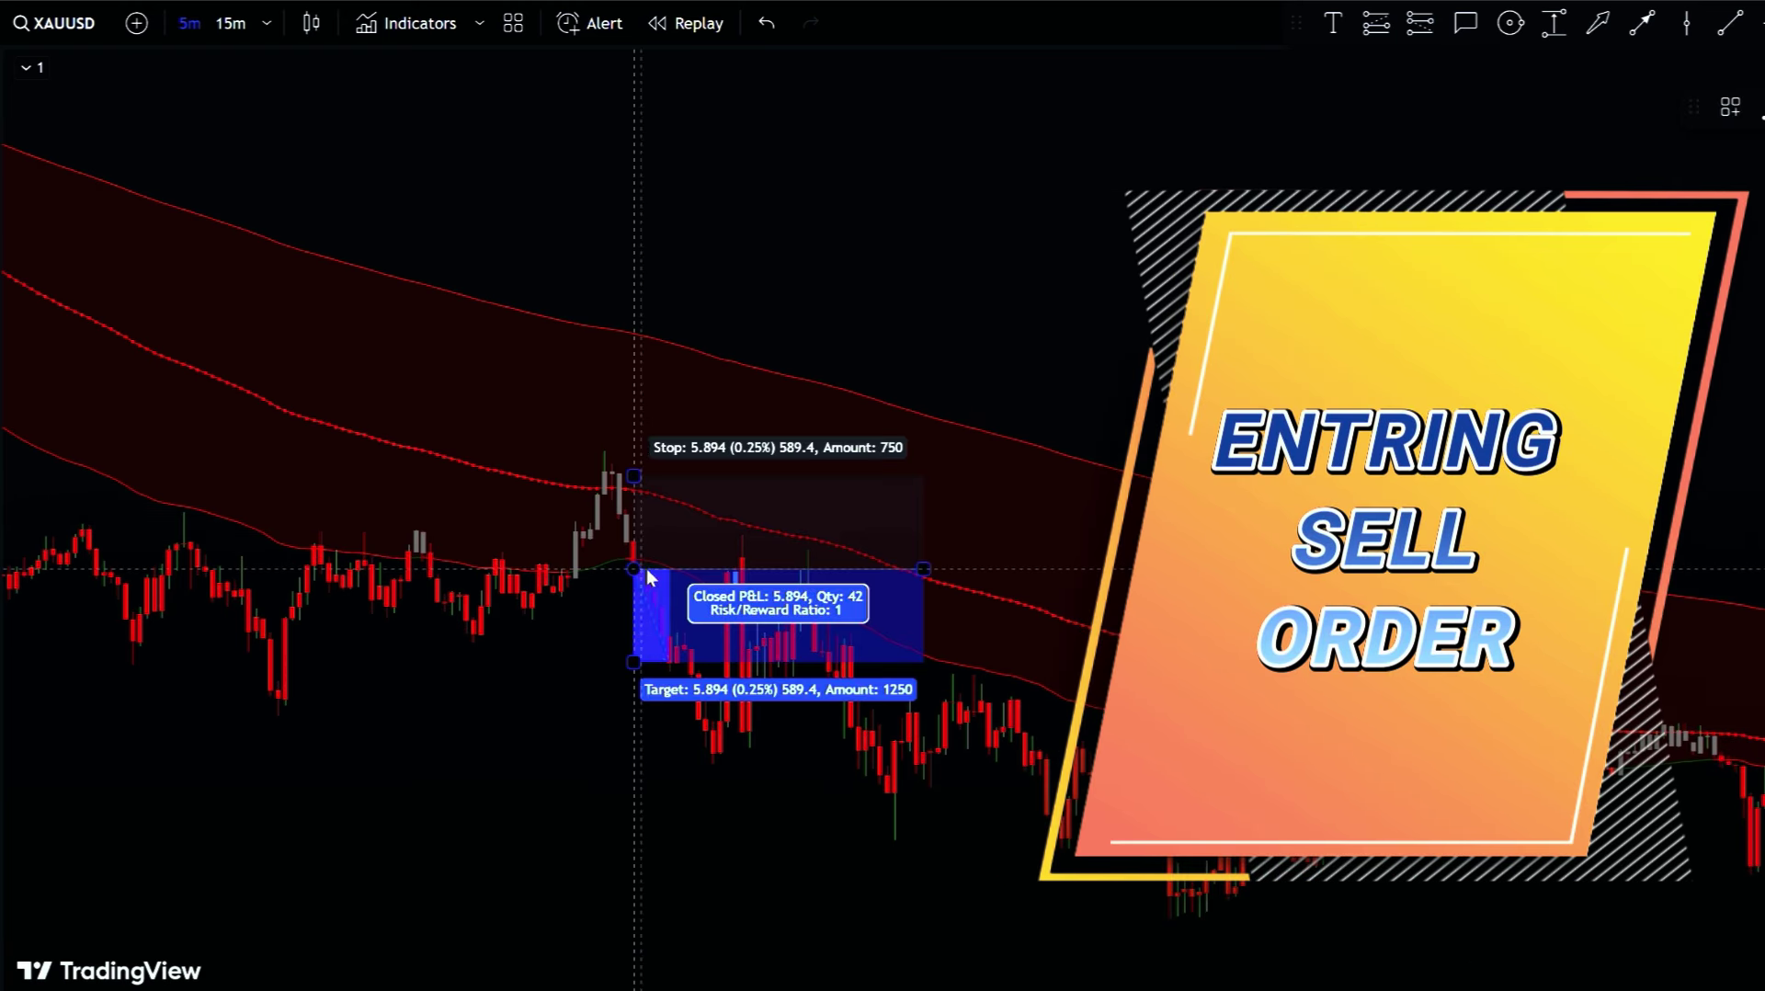
click(1119, 212)
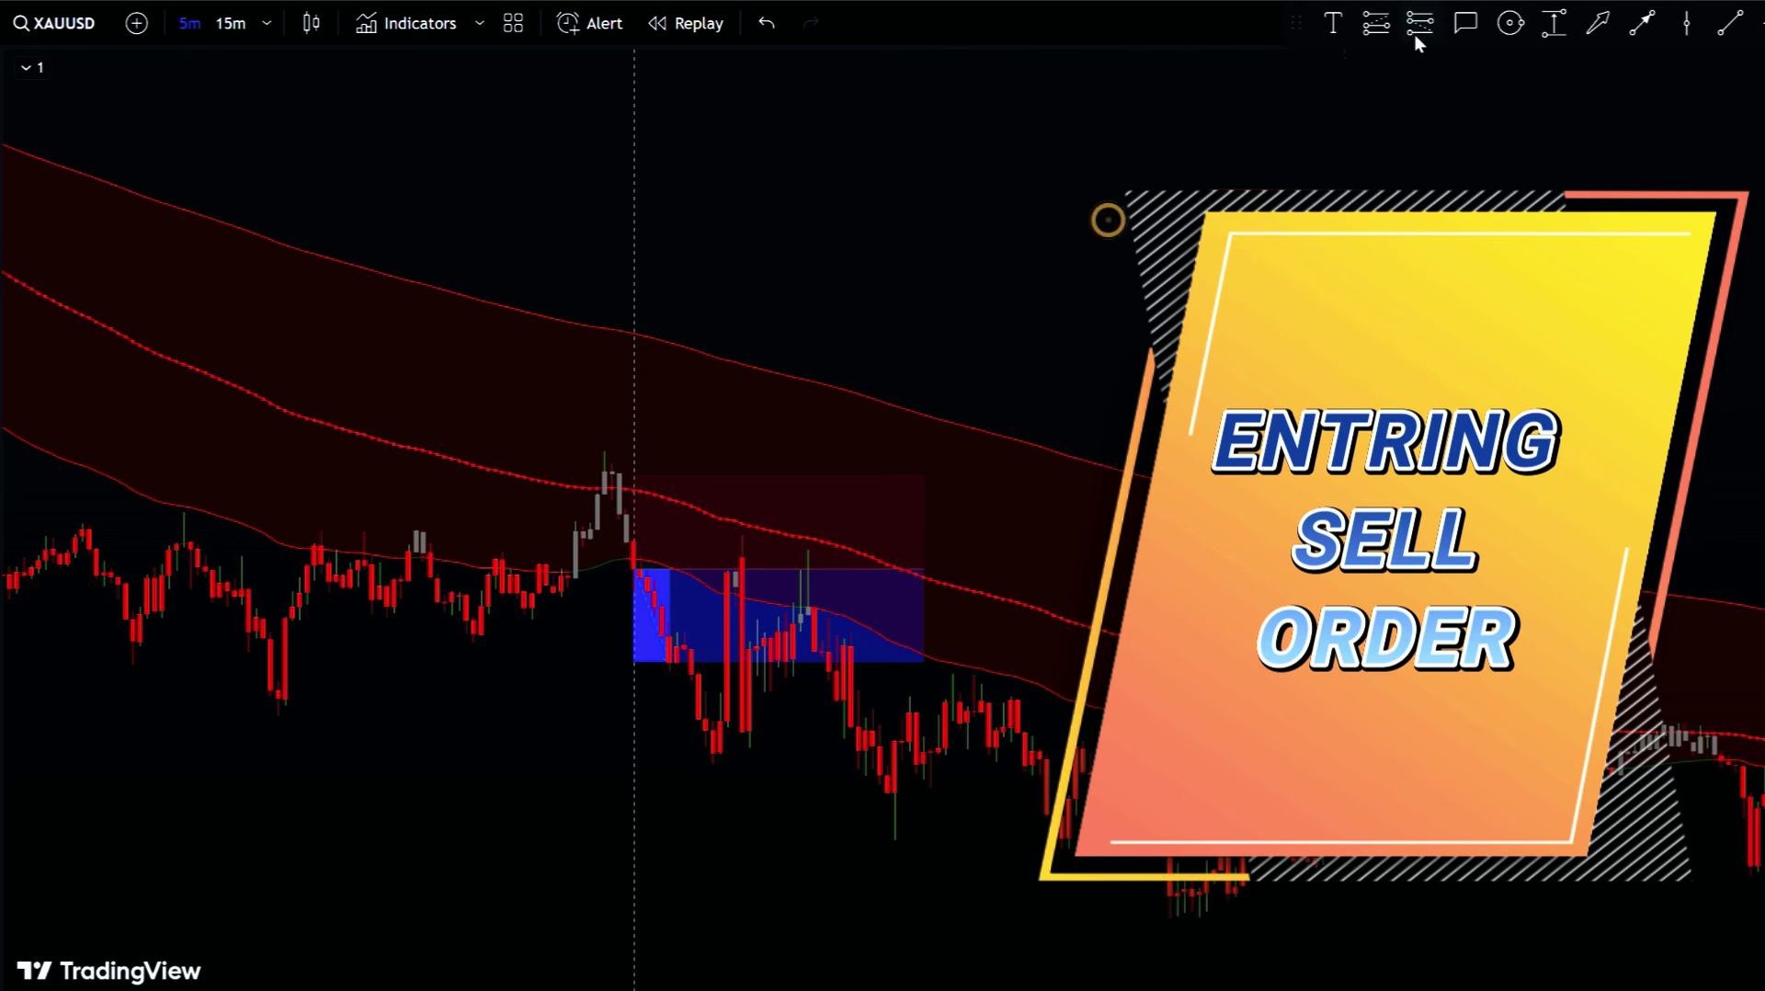
click(1332, 23)
click(717, 290)
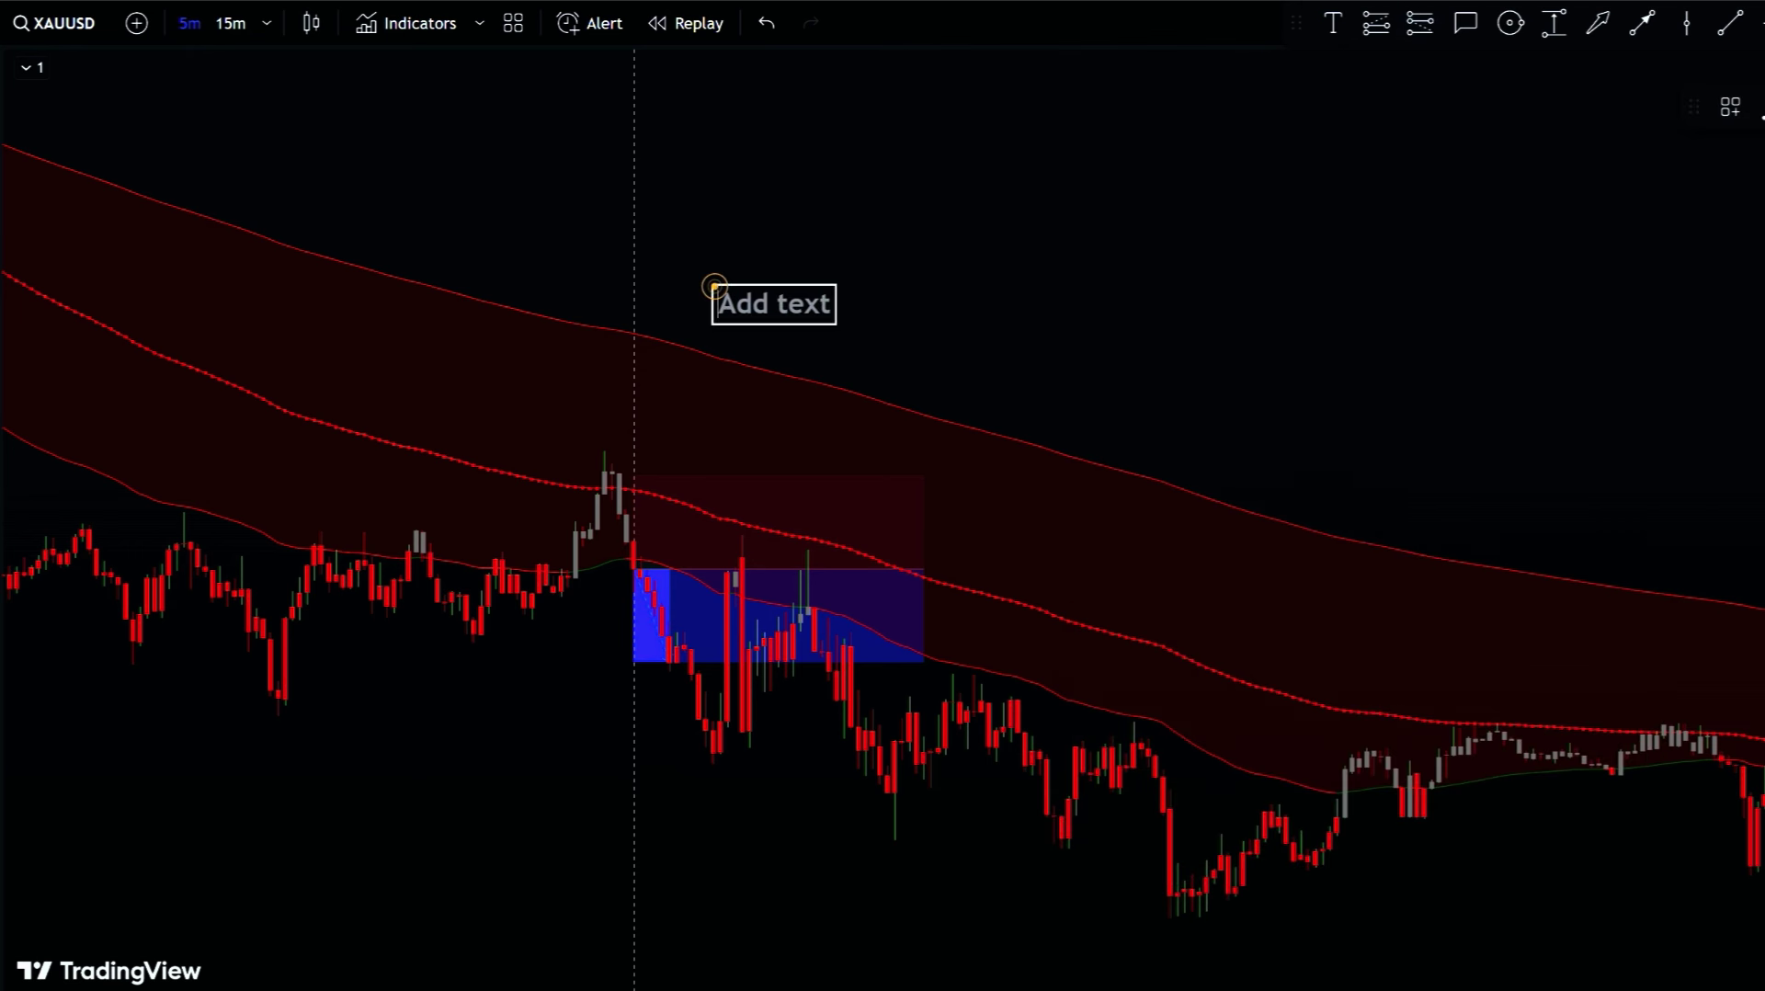
text(SL: RECE)
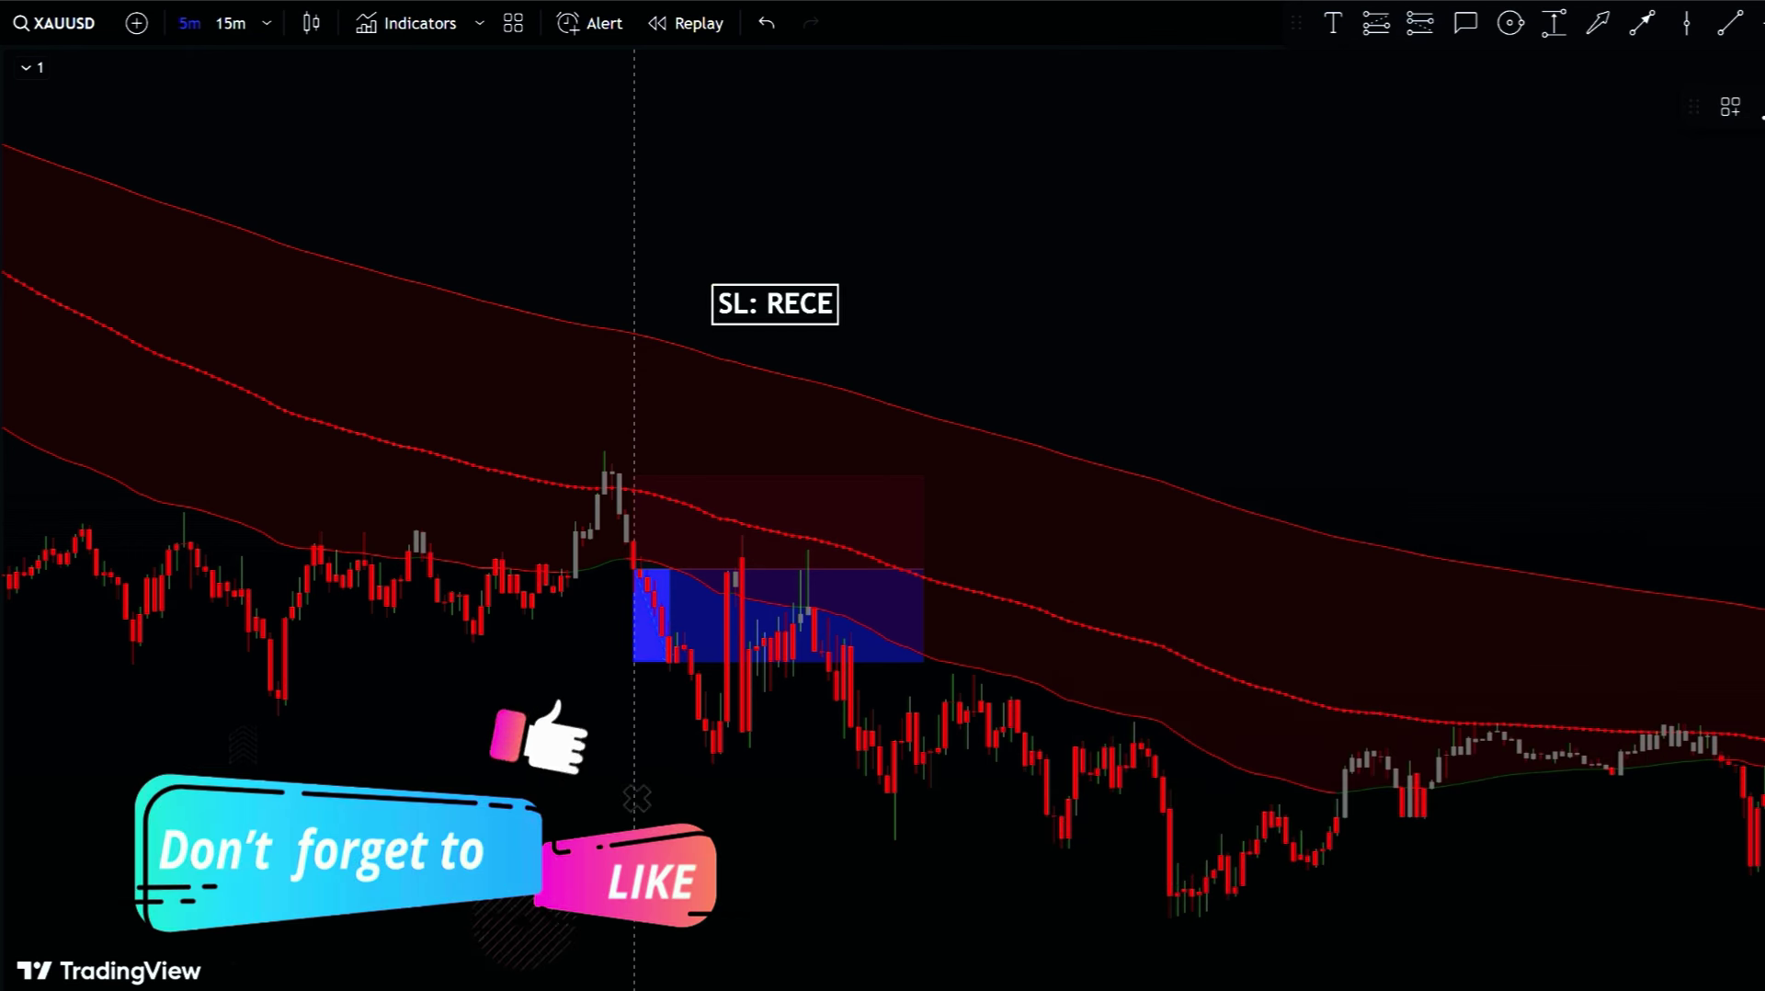
text(NT SWING)
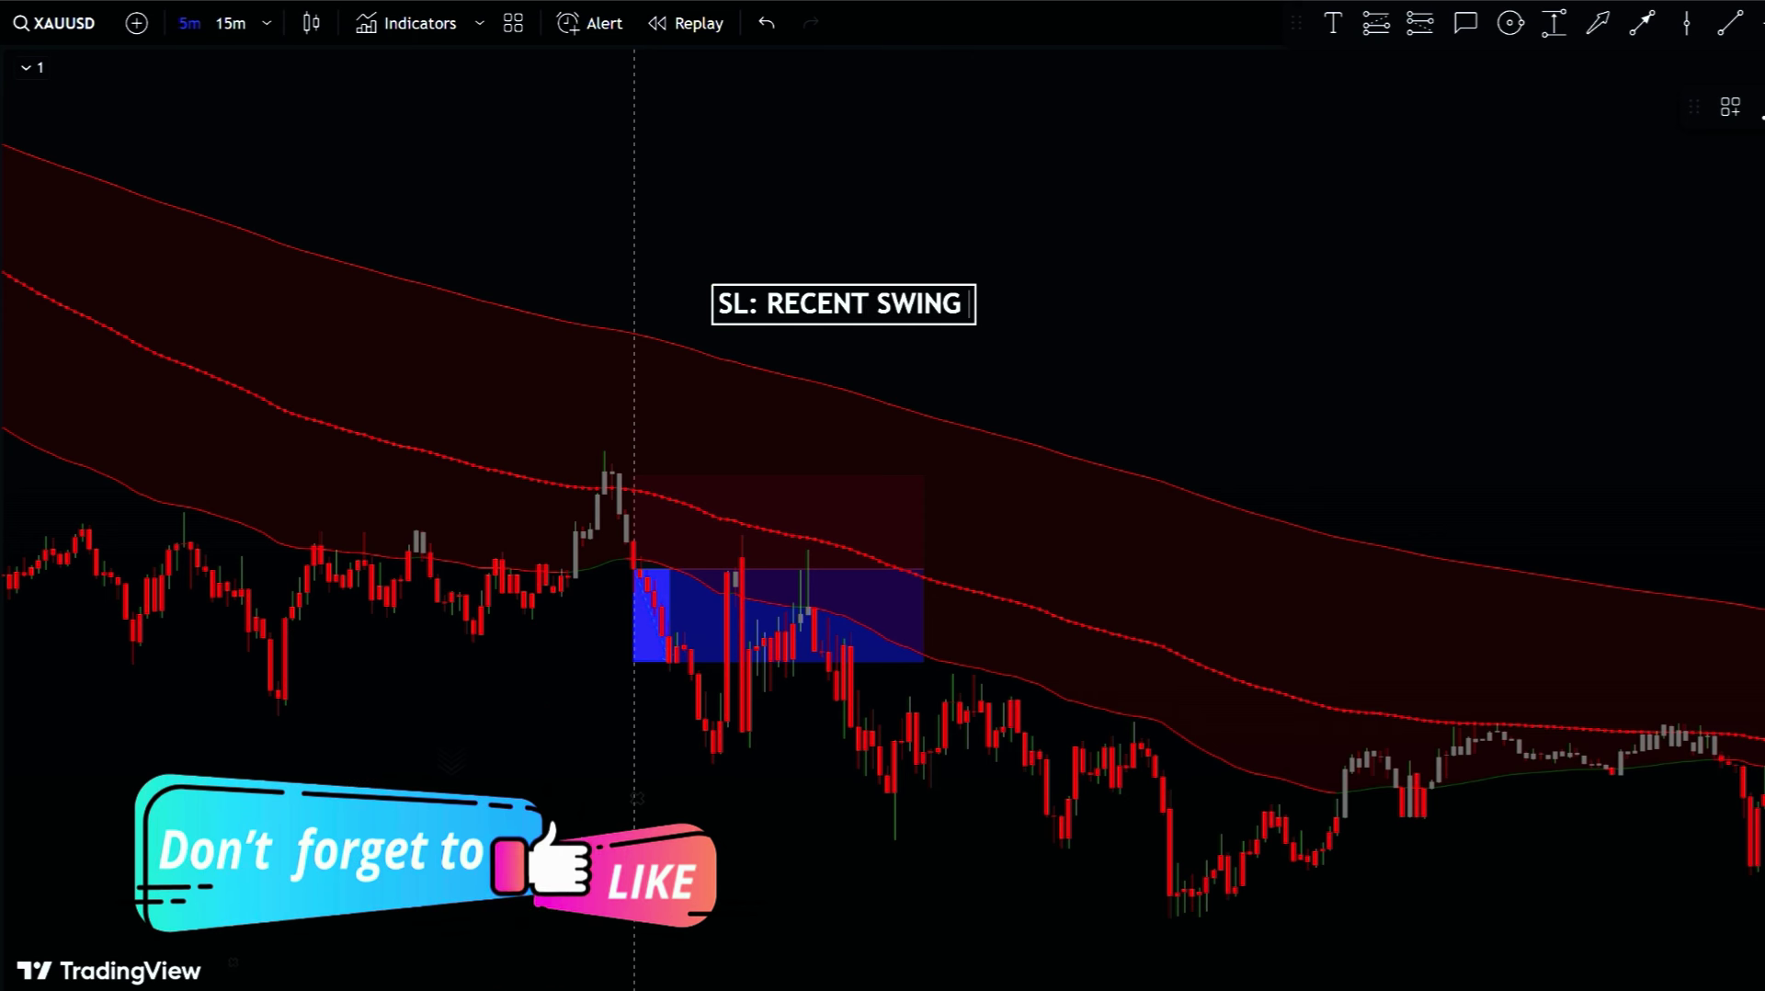
text( HIGH / MEDIUM MA LINE)
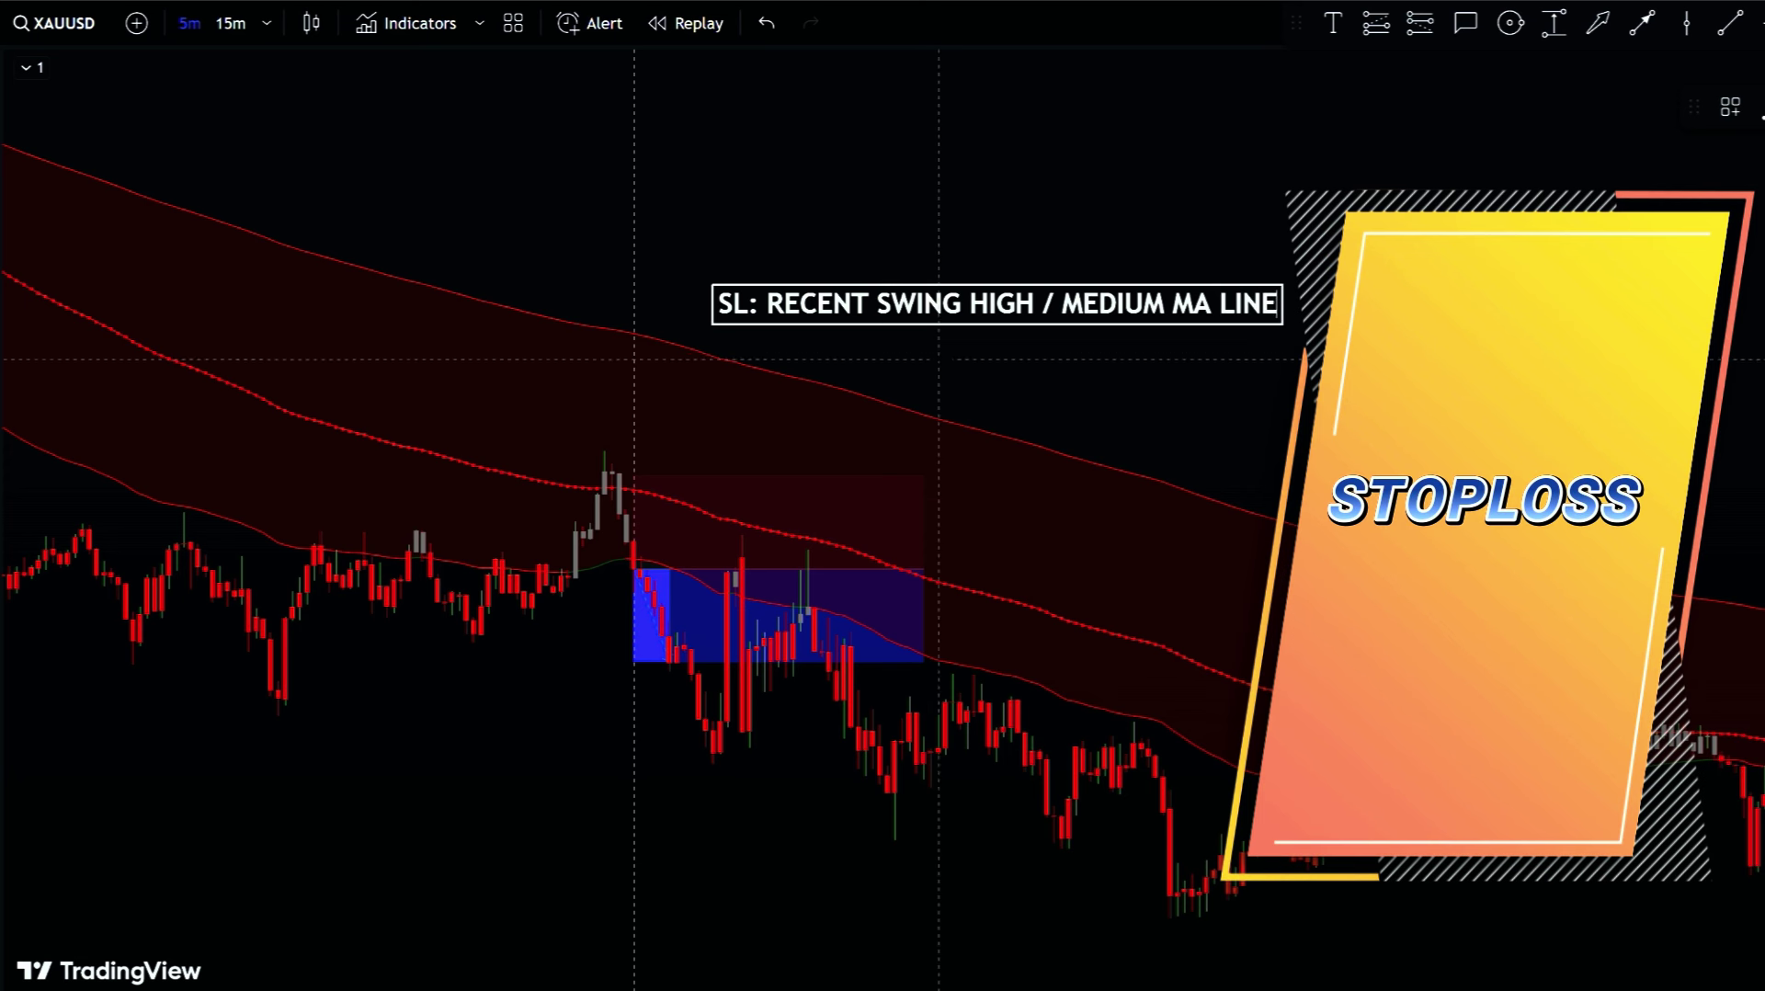
Step: Raise the short's stop, add a 'TP: 1.5X RISK' label, and lower the target to 1.53 R:R
click(609, 489)
drag(609, 489, 603, 455)
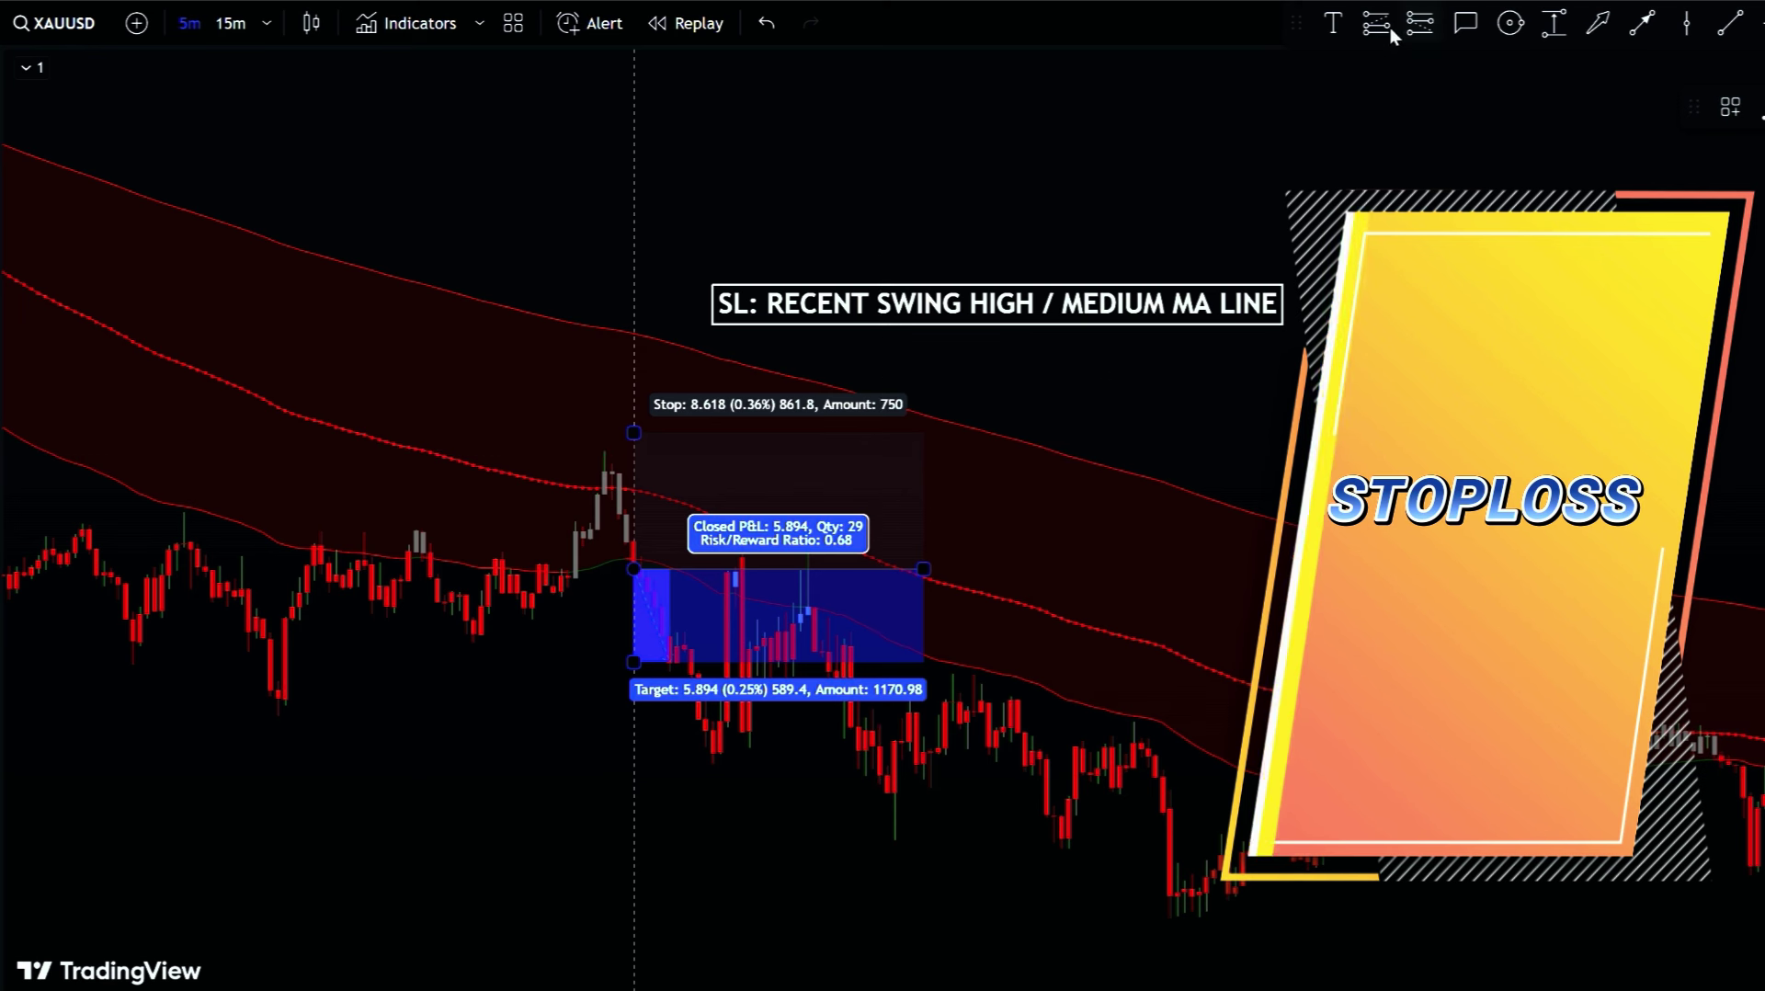
click(1333, 23)
click(528, 899)
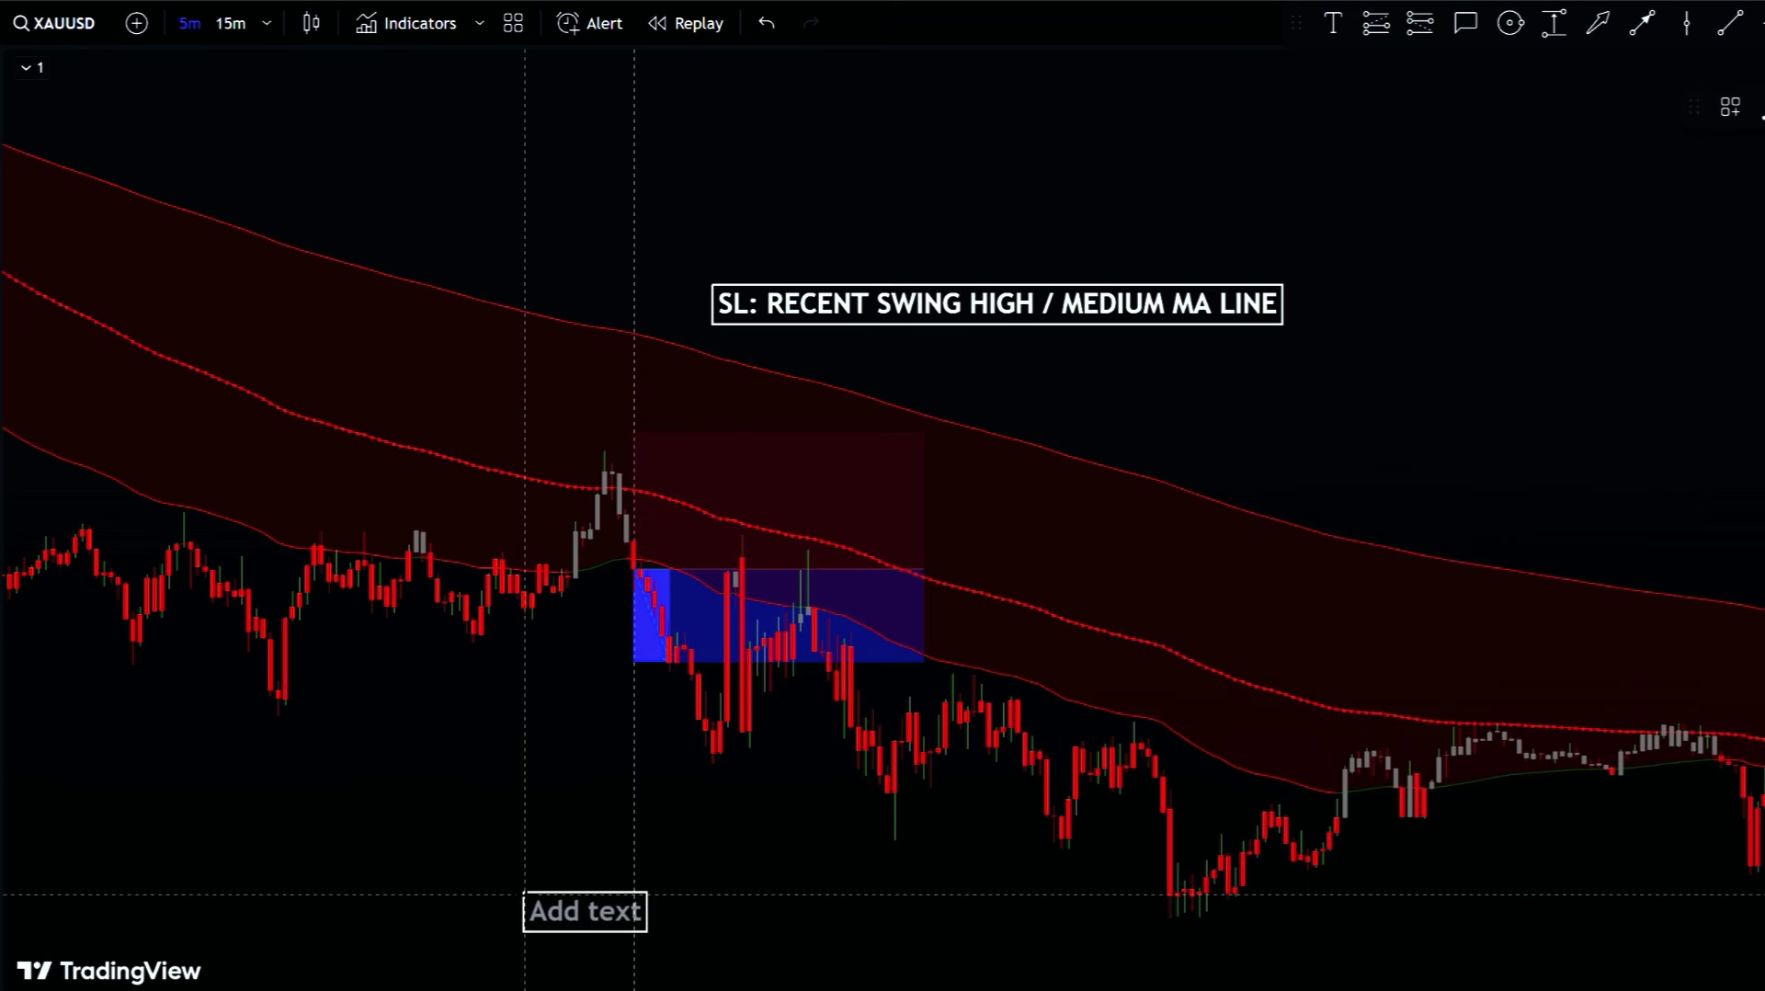
text(TP:)
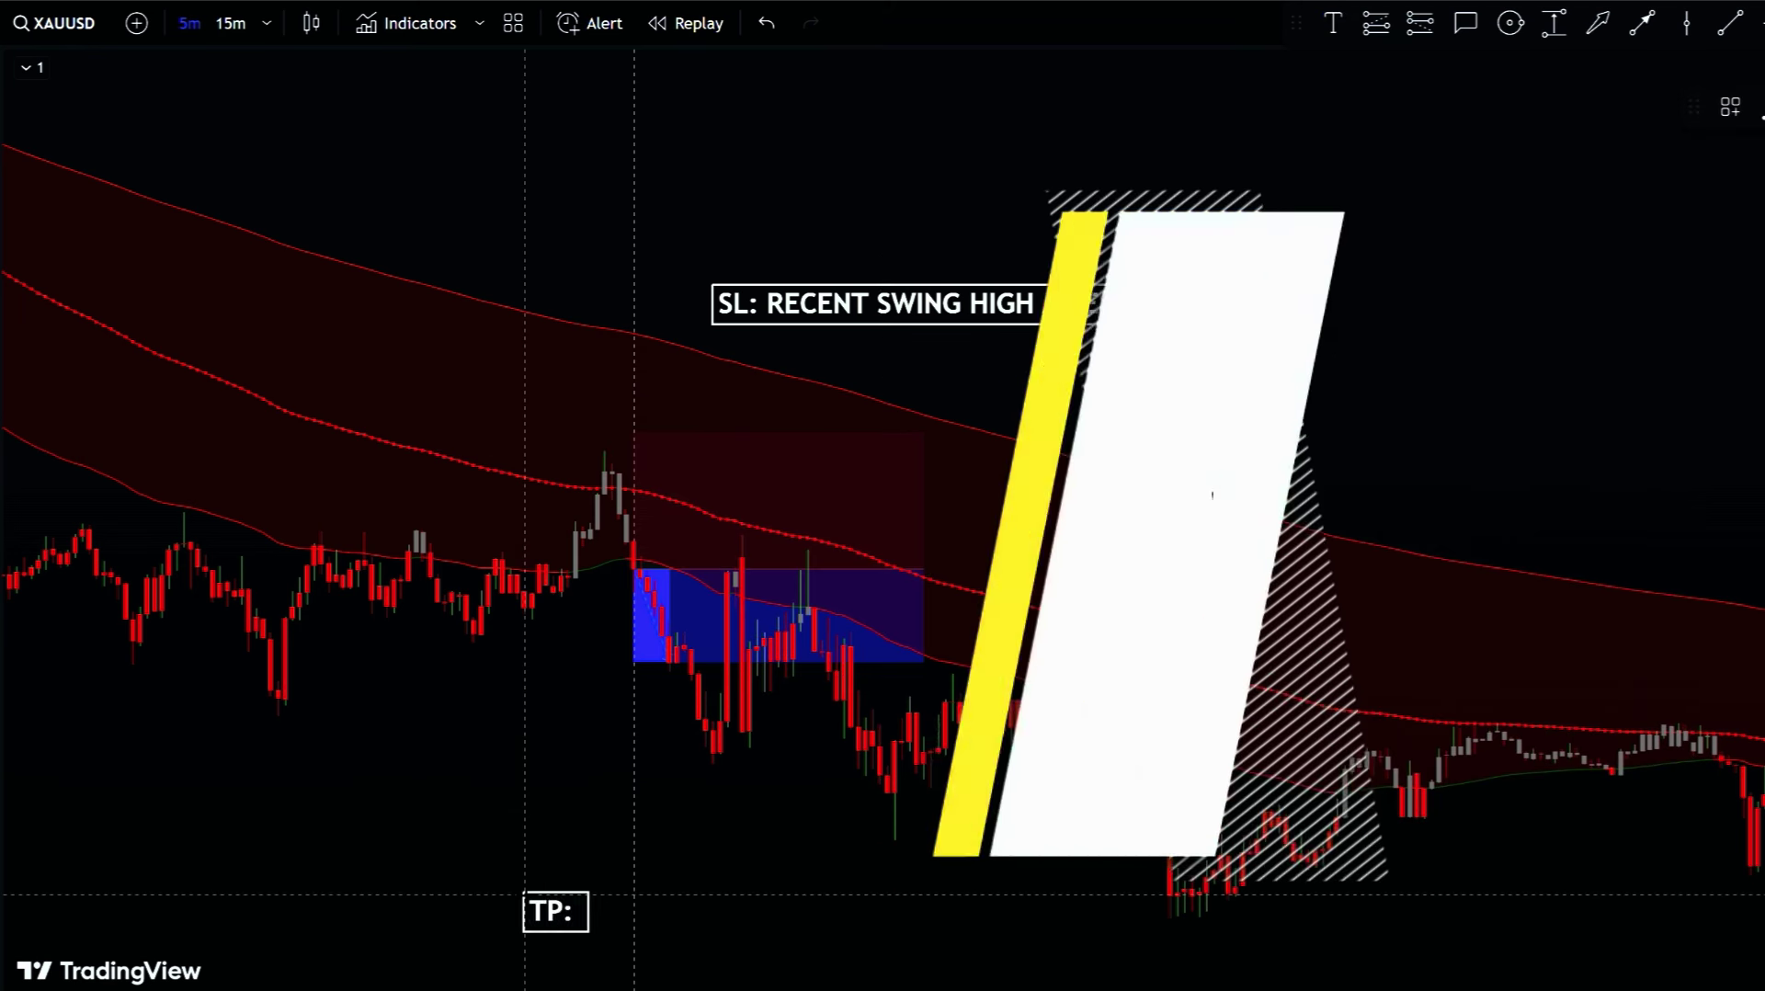
text( 1.5X RISK)
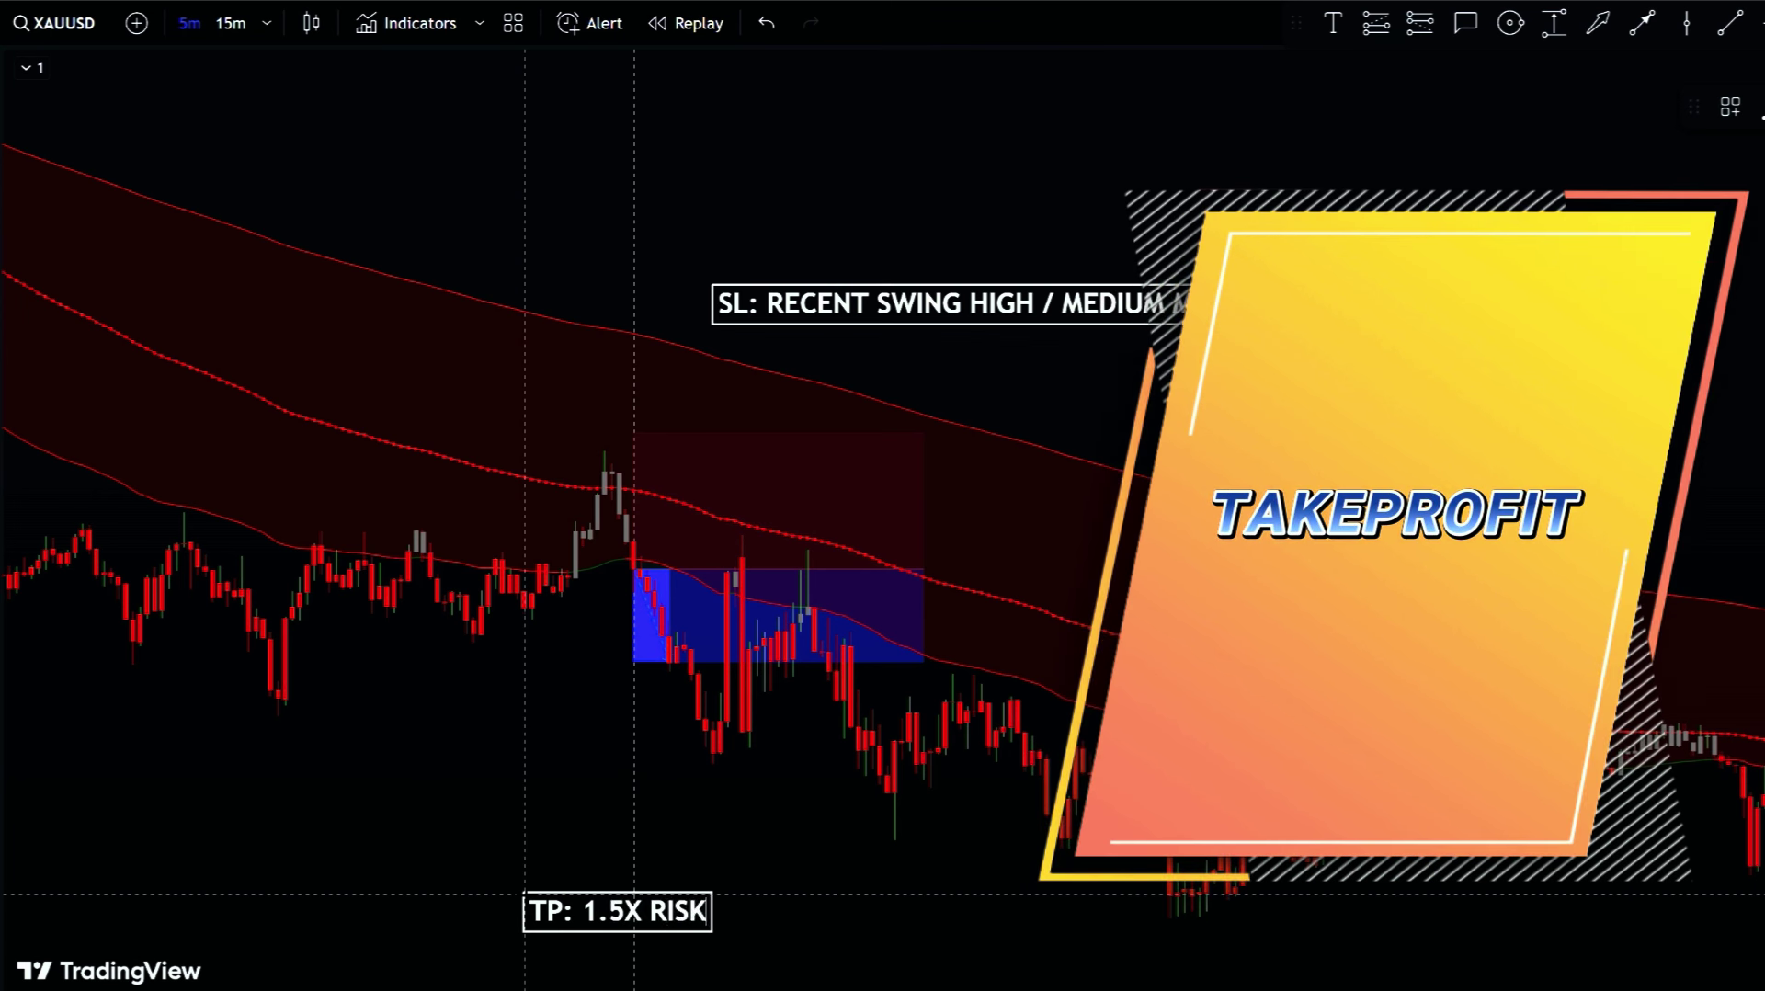
drag(673, 914, 549, 896)
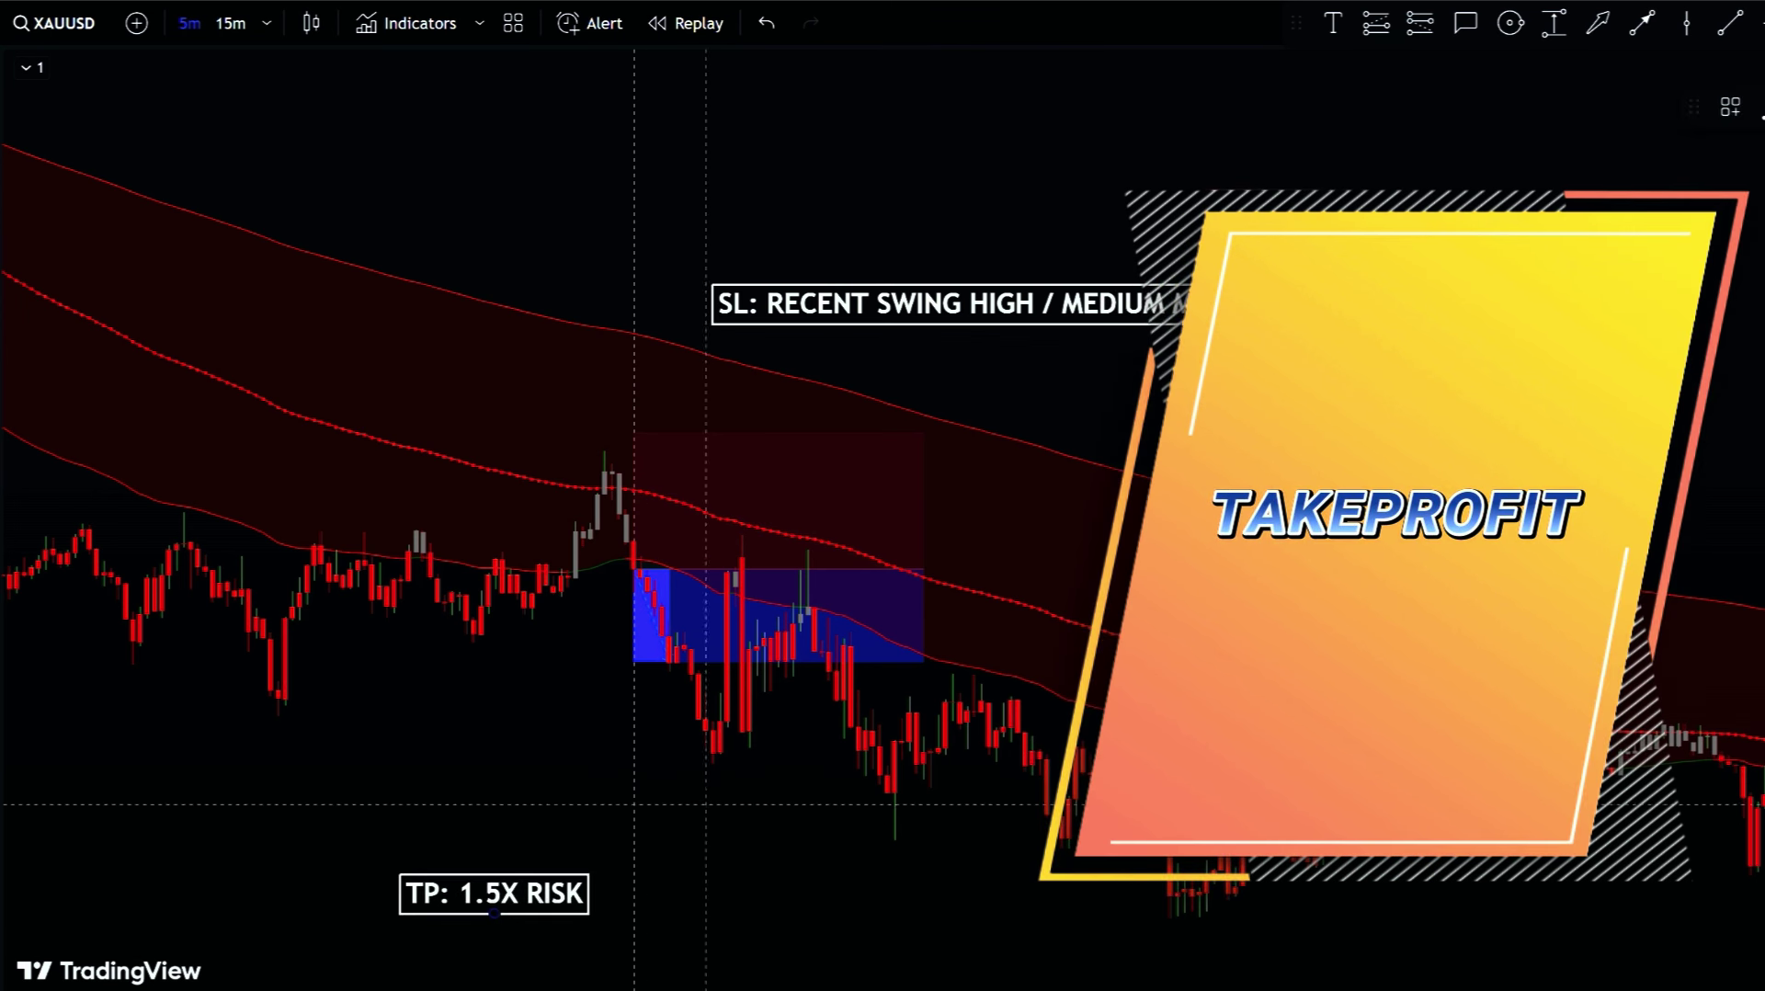
drag(641, 662, 641, 777)
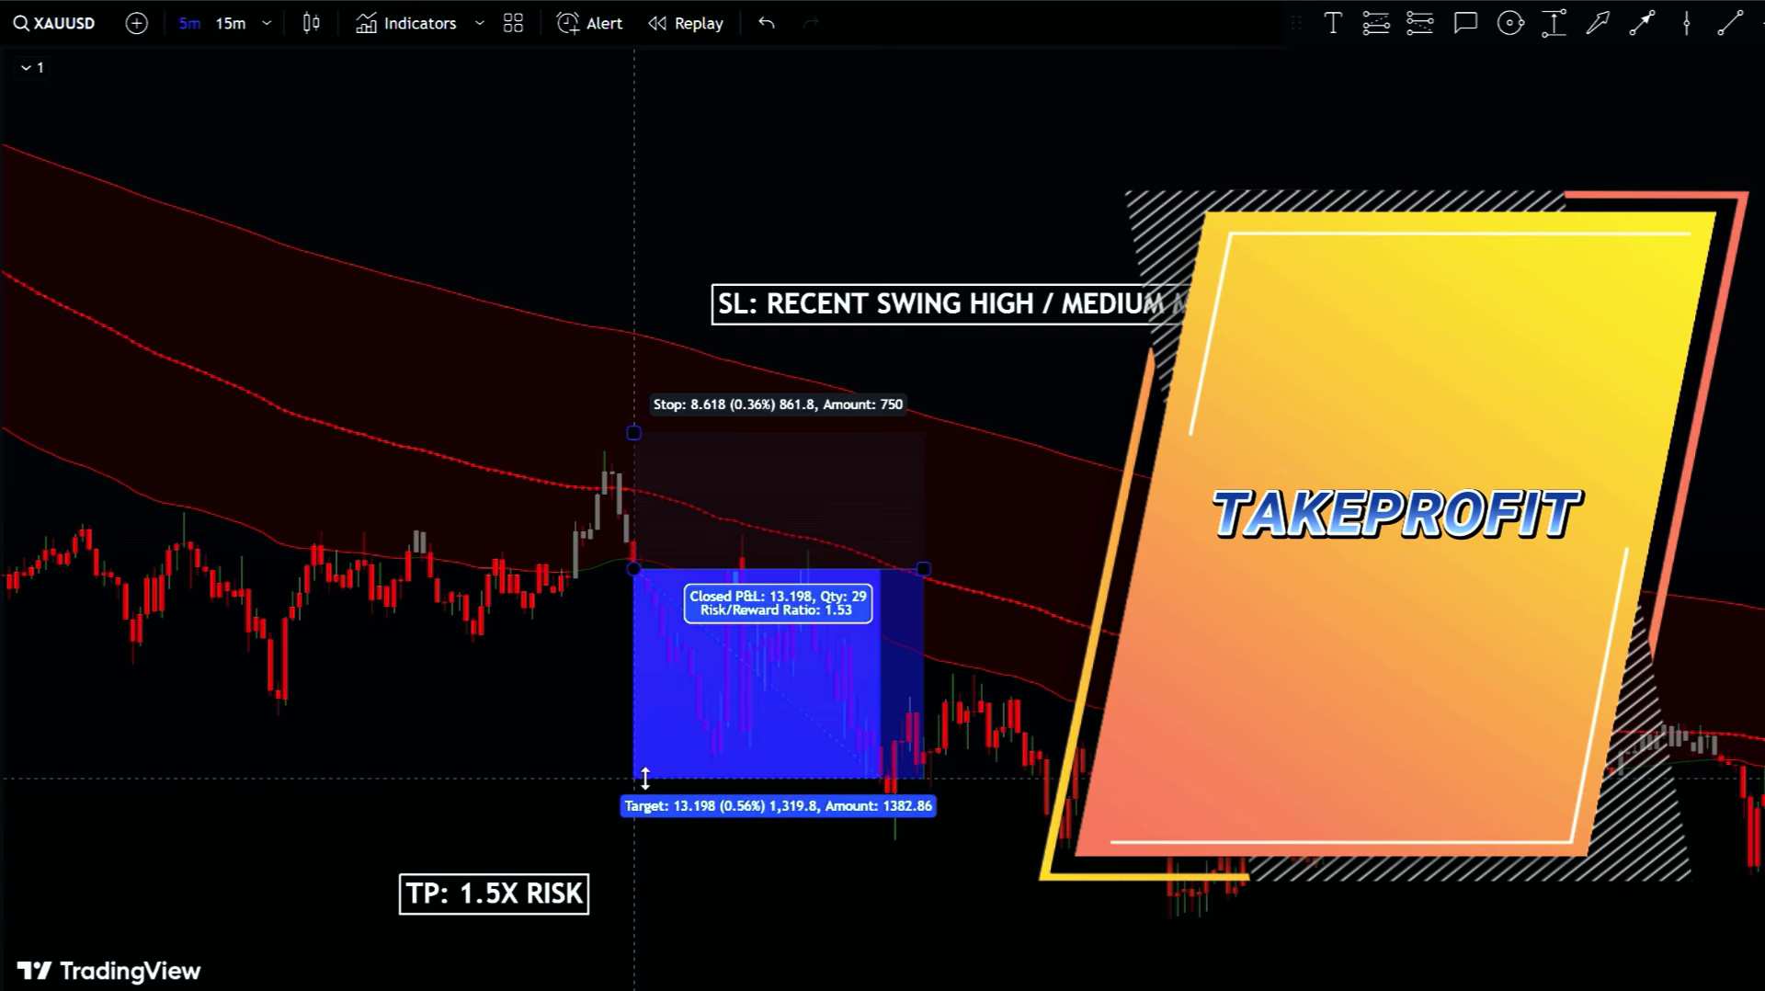
drag(920, 574, 880, 583)
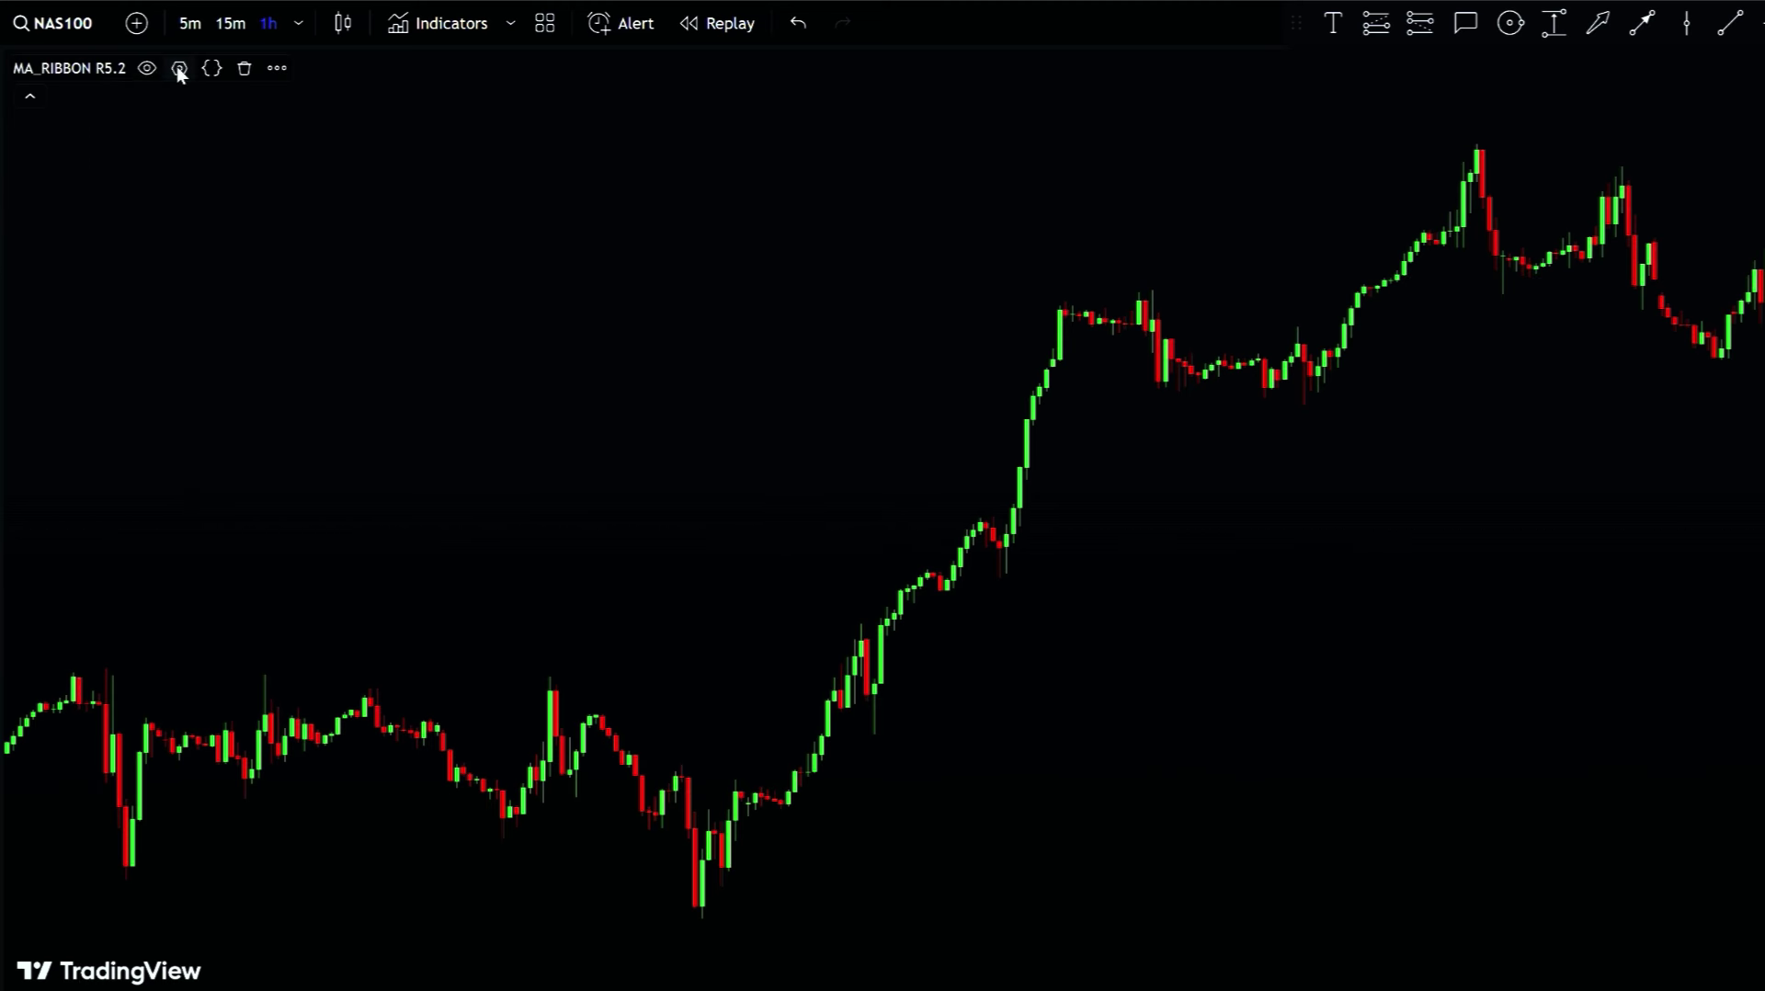
Step: Change the MA_RIBBON R5.2 anchor timeframe from 15 to 240 on NAS100
click(178, 69)
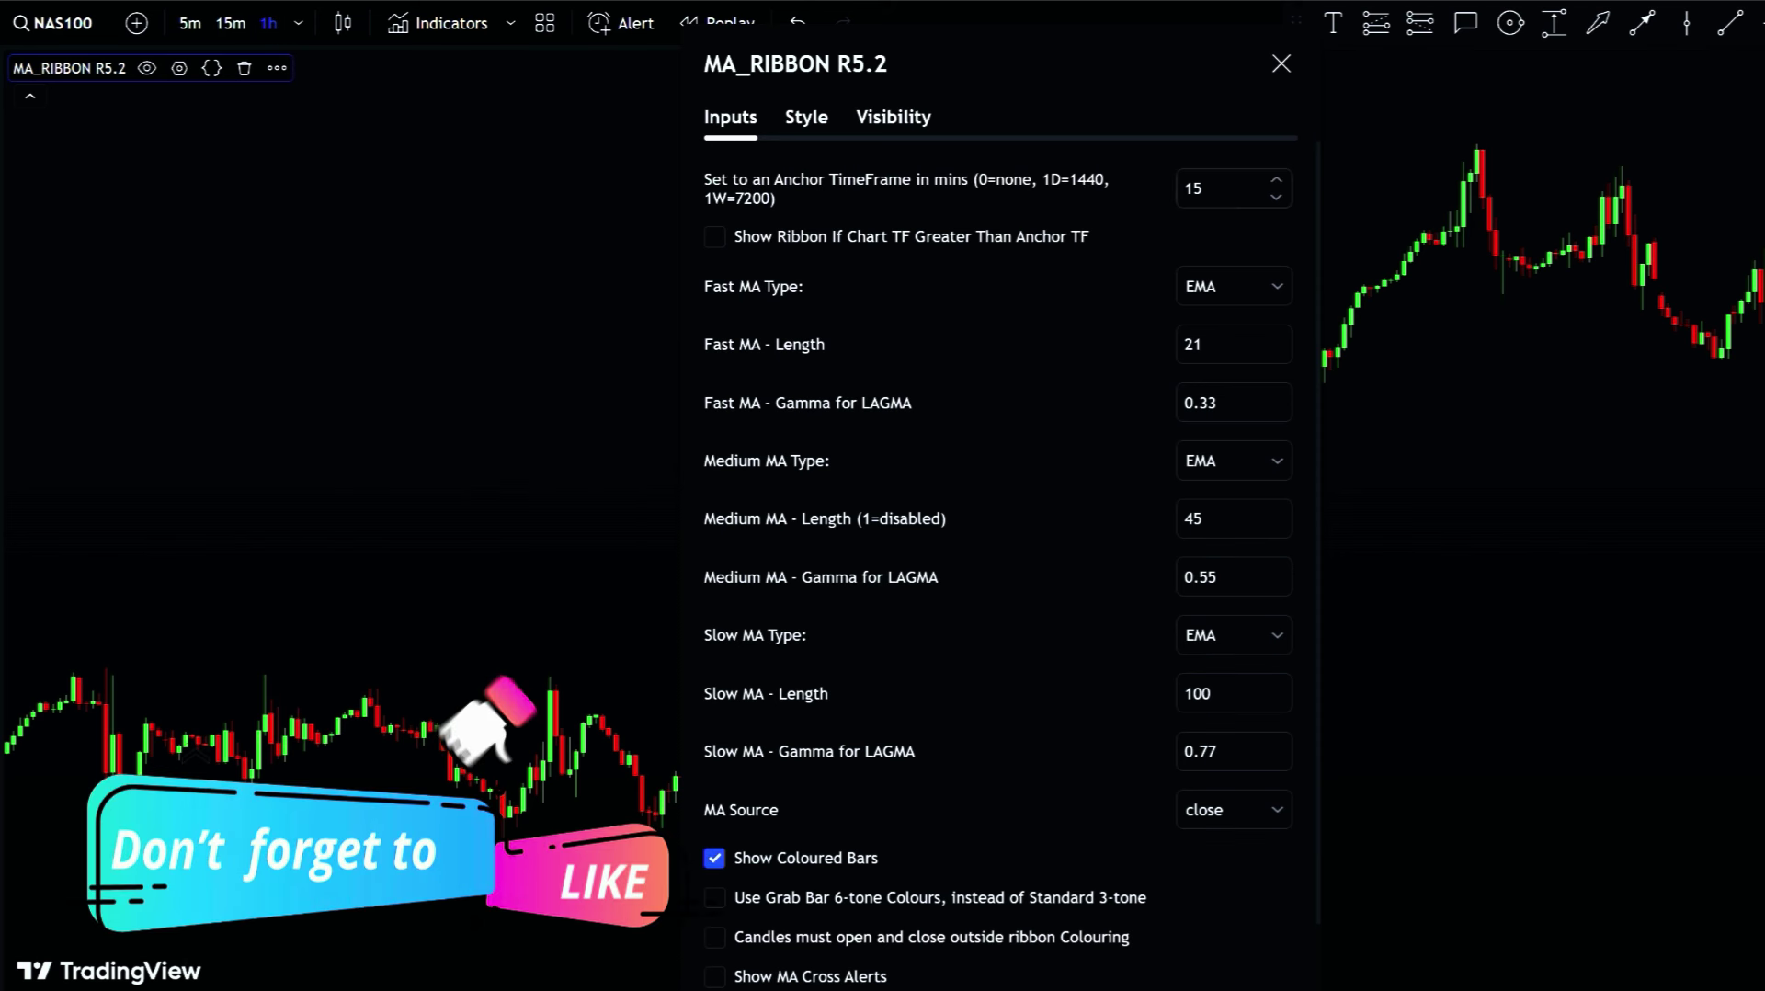
double_click(1193, 188)
text(240)
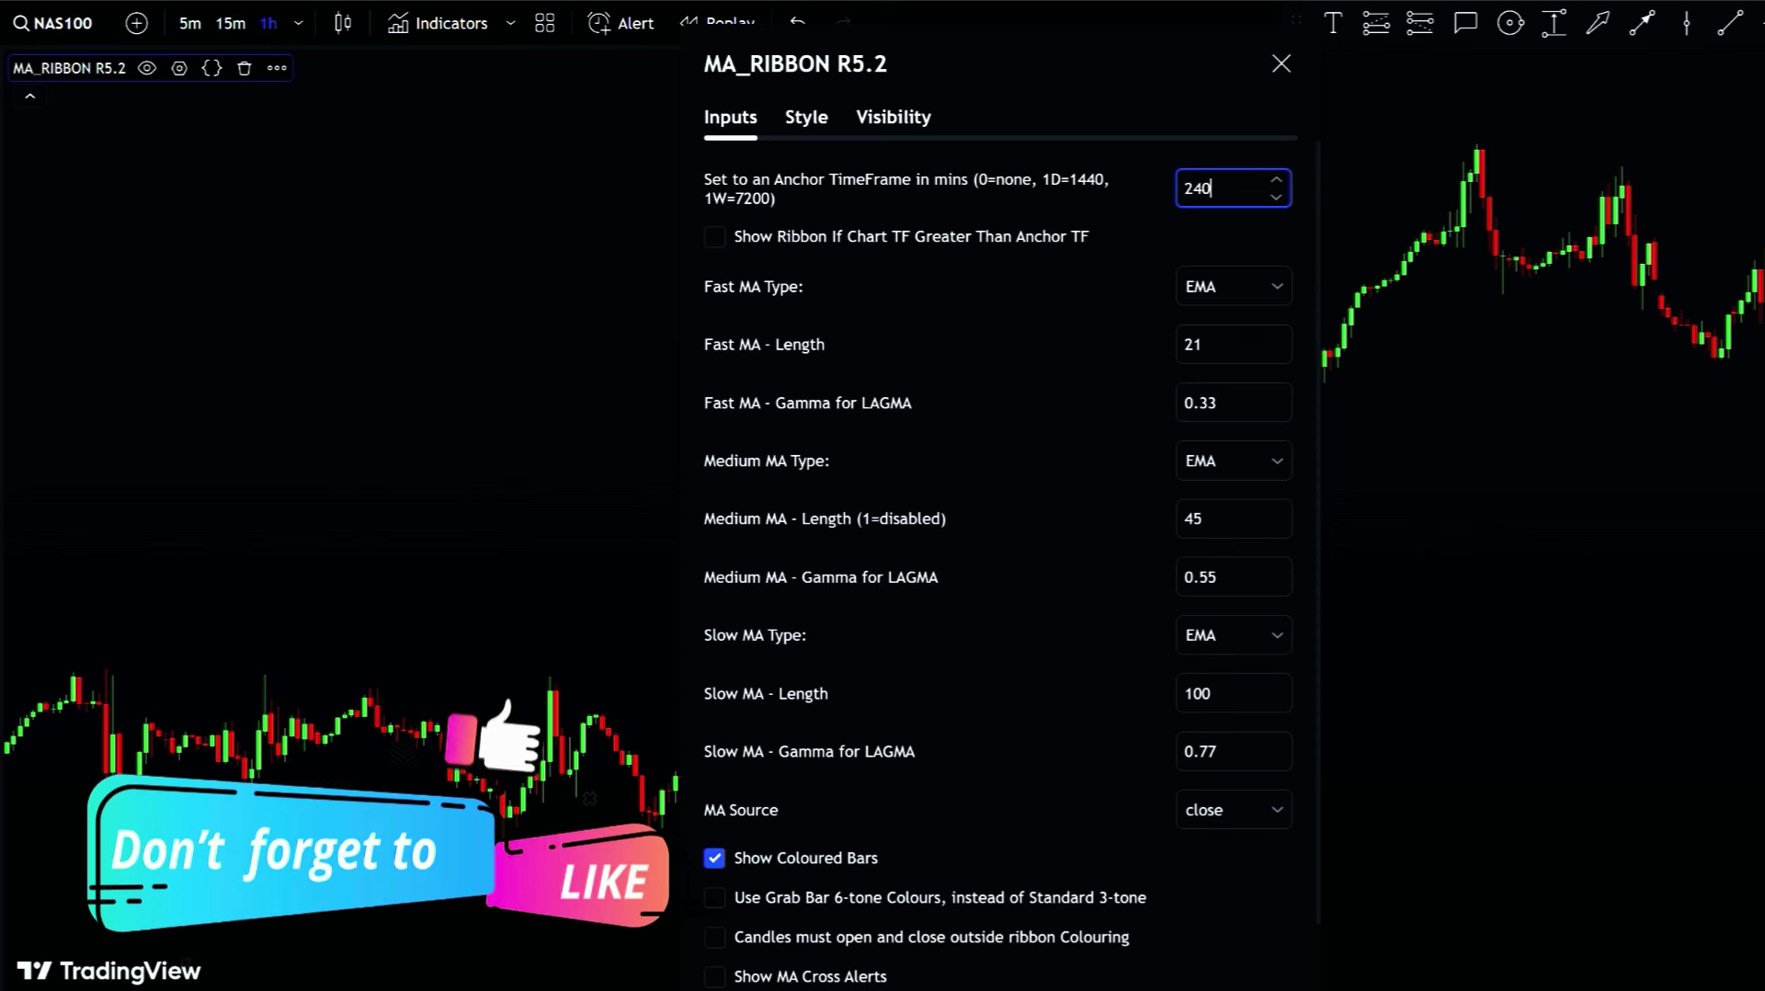